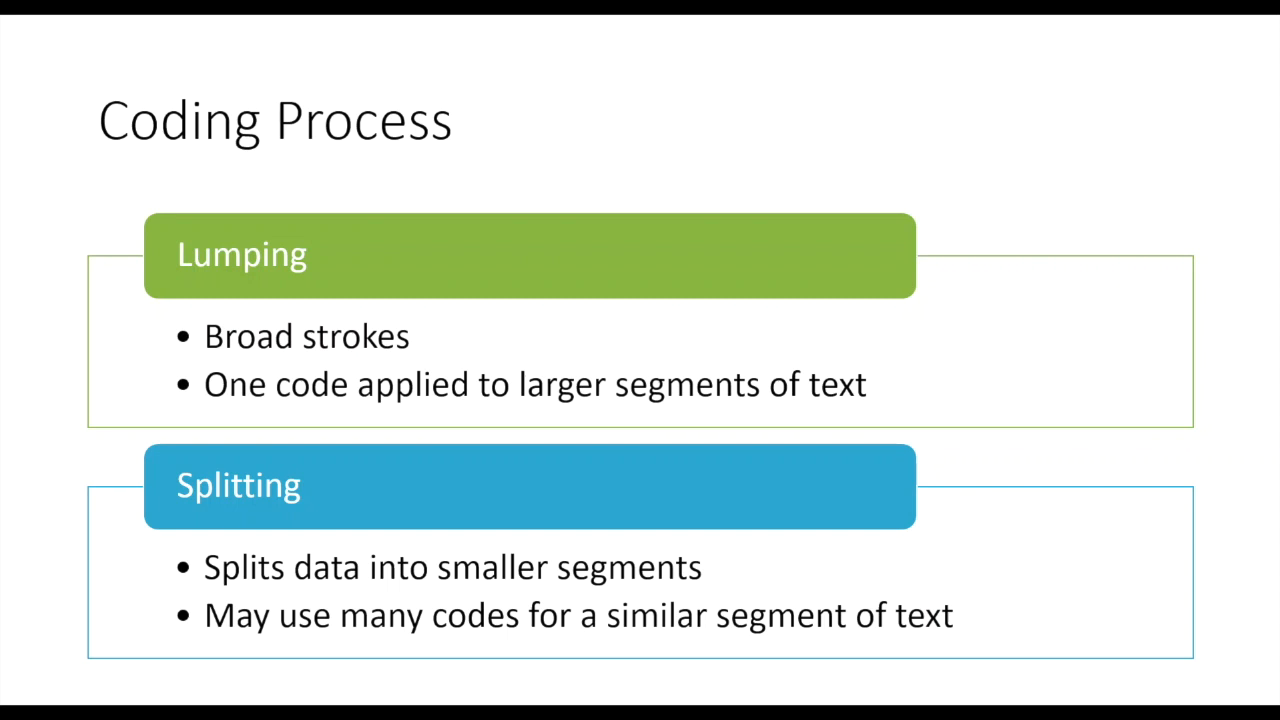
key("Right")
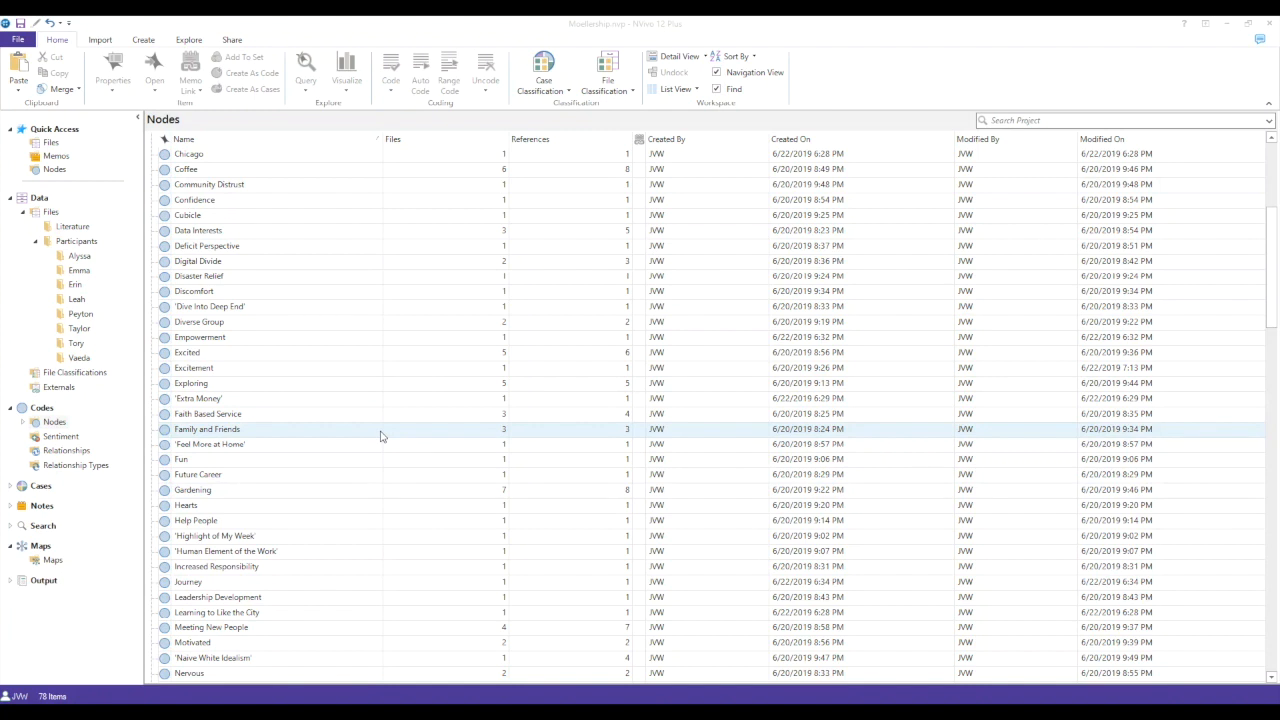
- Merge the Excitement node into the Excited node, keeping the default merge options
right_click(325, 374)
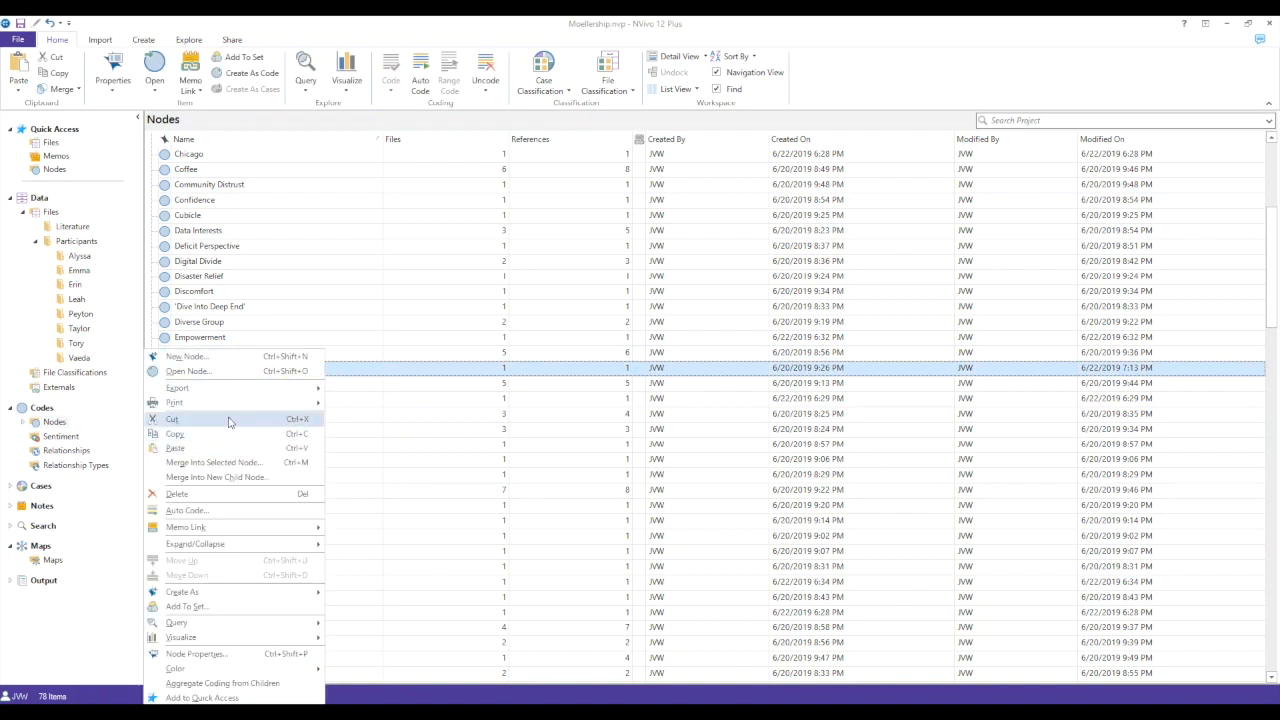
left_click(228, 421)
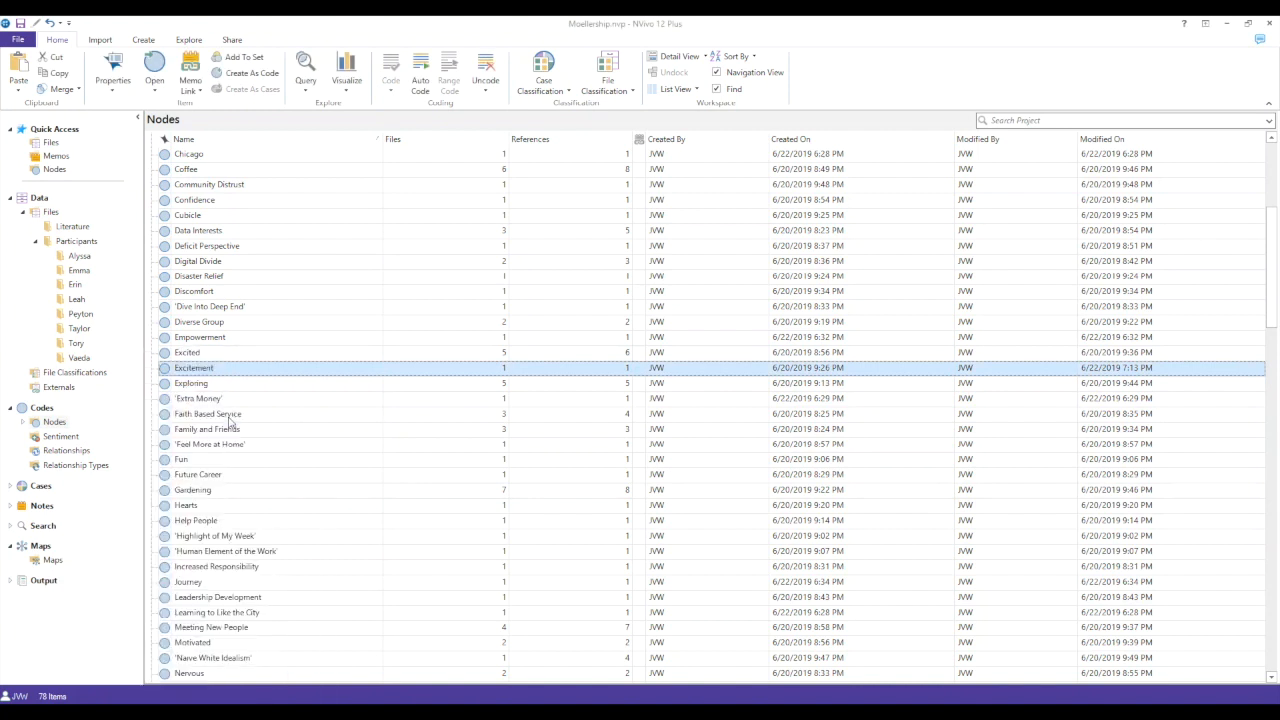
right_click(224, 360)
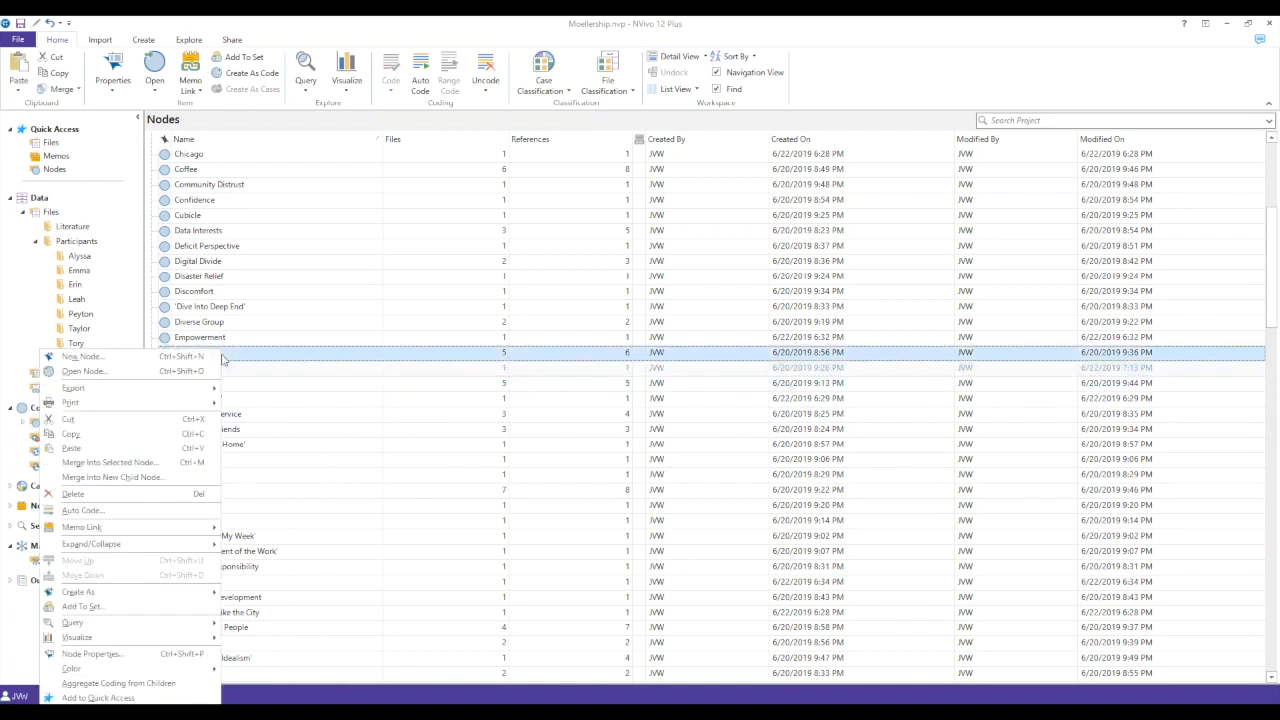
left_click(200, 463)
left_click(722, 397)
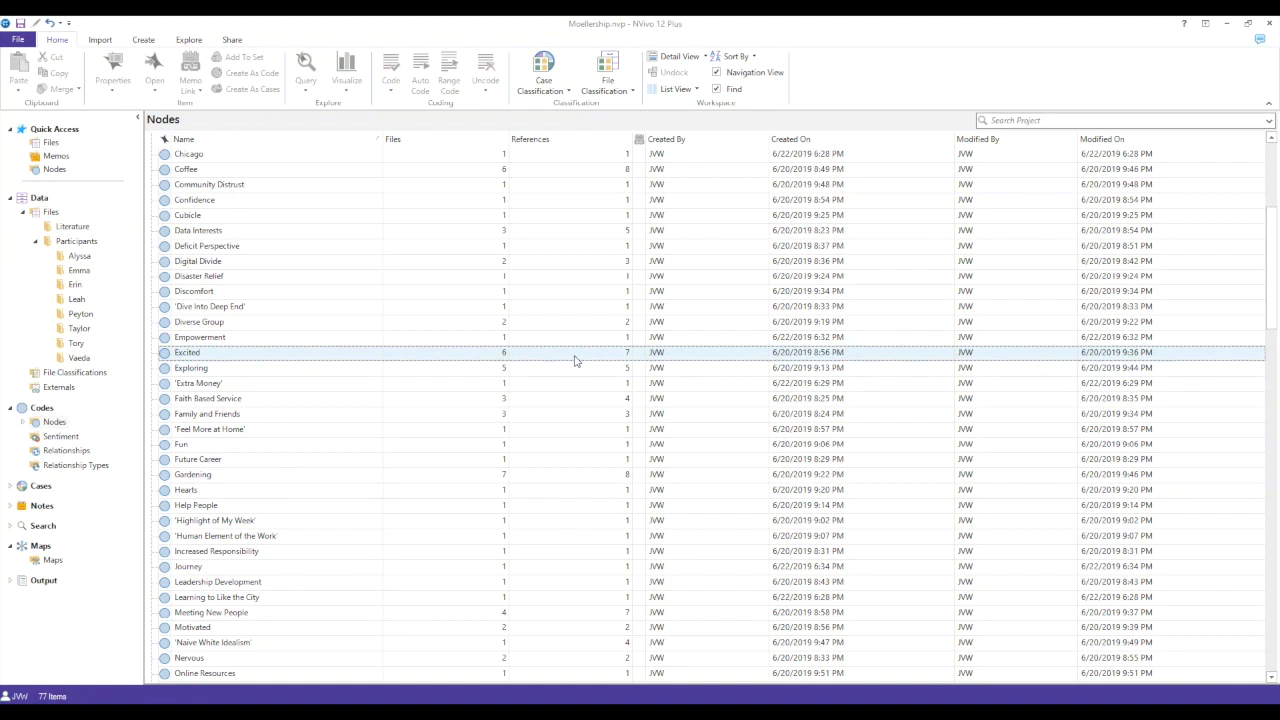
- Merge the Journey node into the Service Journey node, keeping the default merge options
scroll(575, 360, "down", 5)
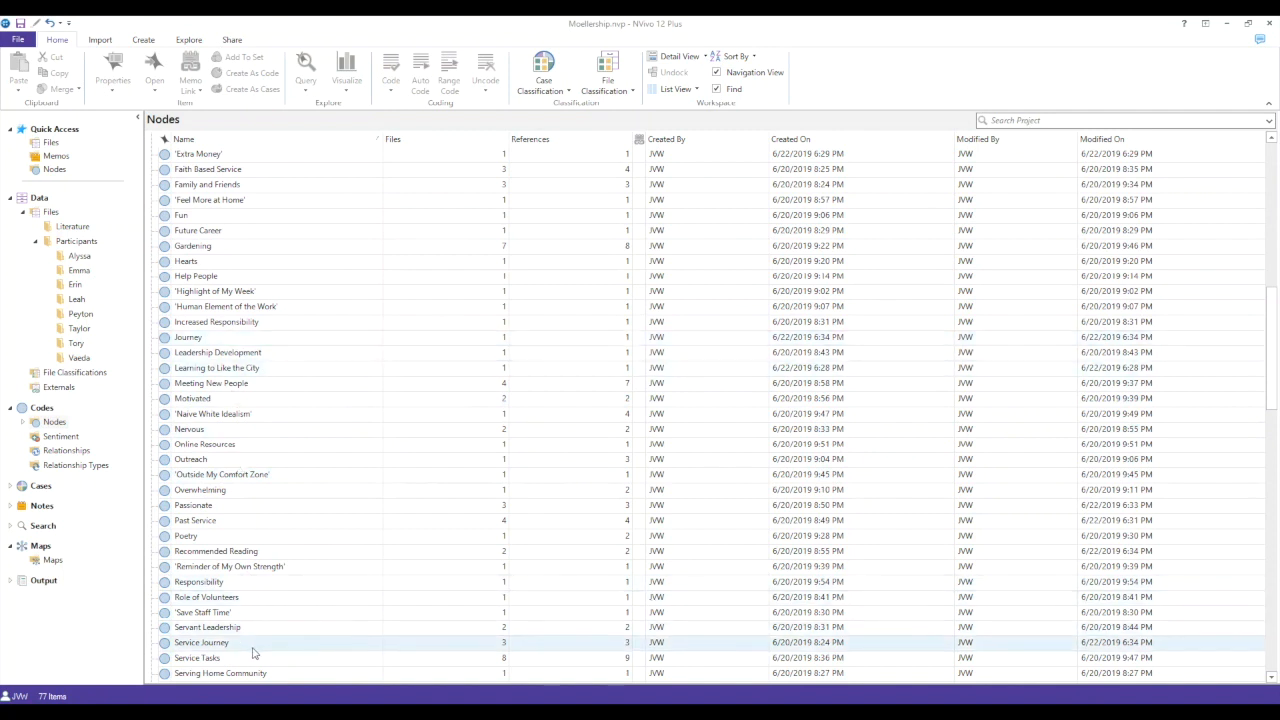
left_click(290, 341)
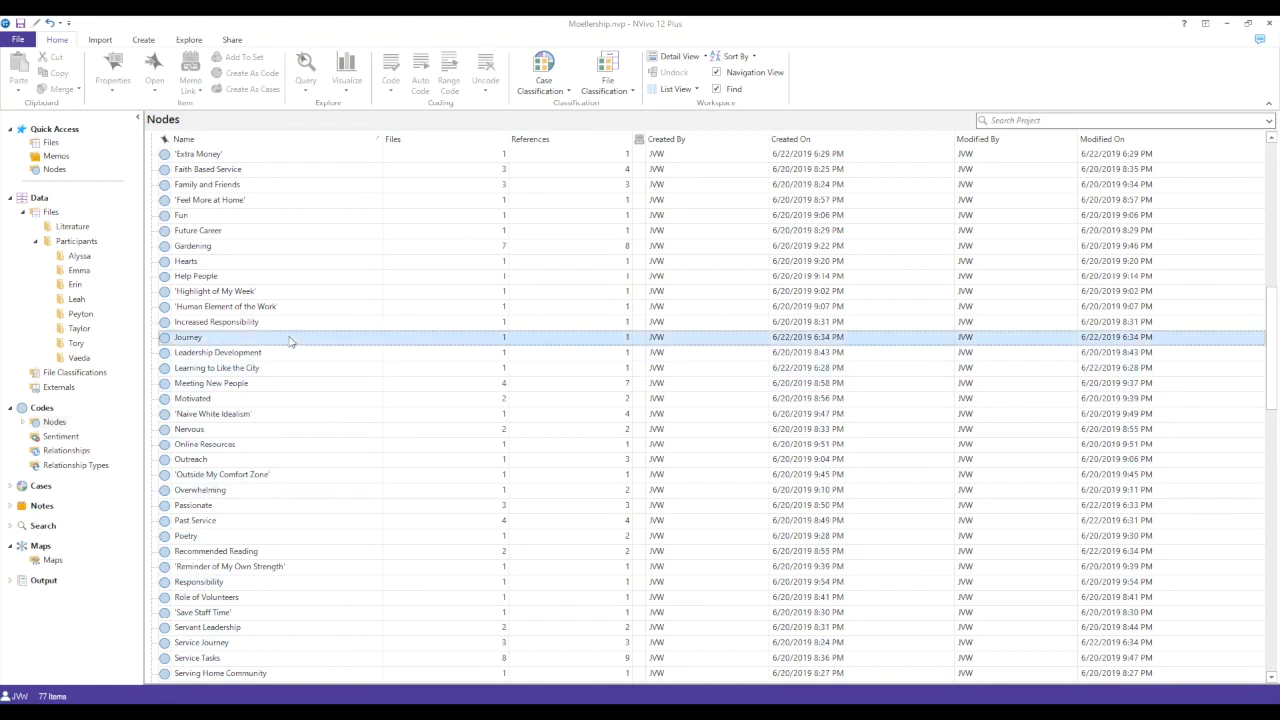
right_click(290, 340)
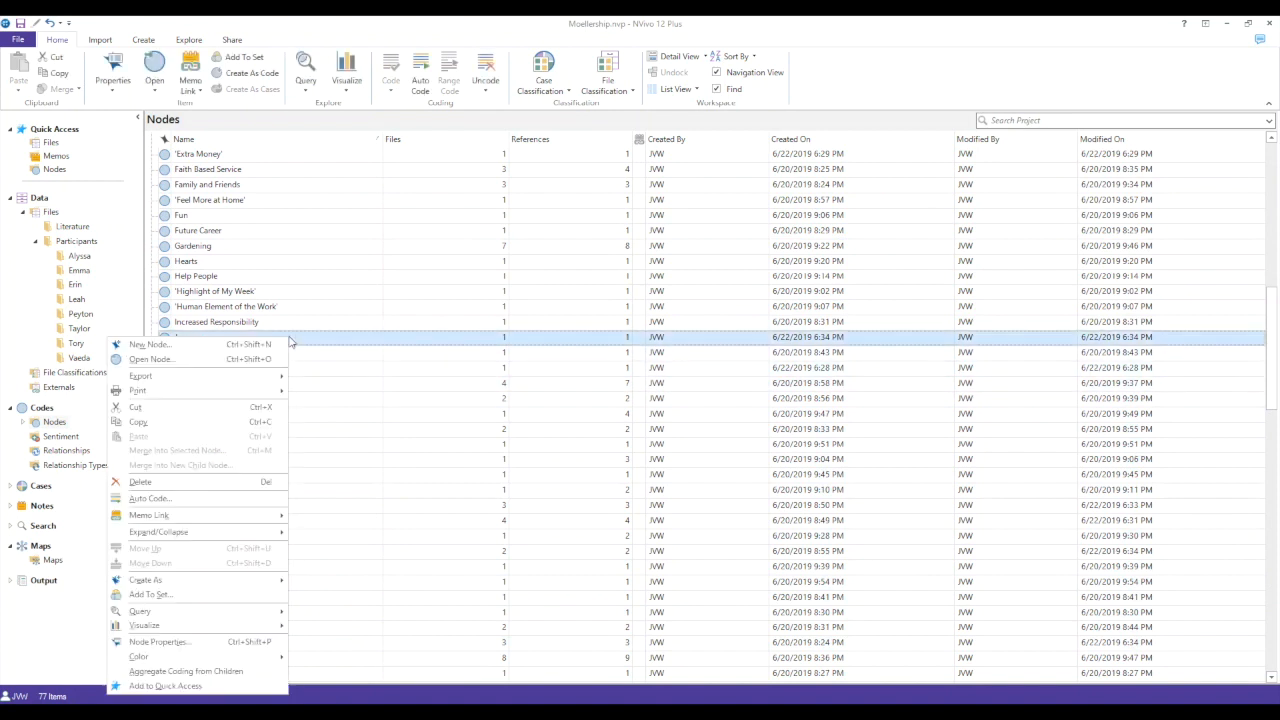
left_click(253, 408)
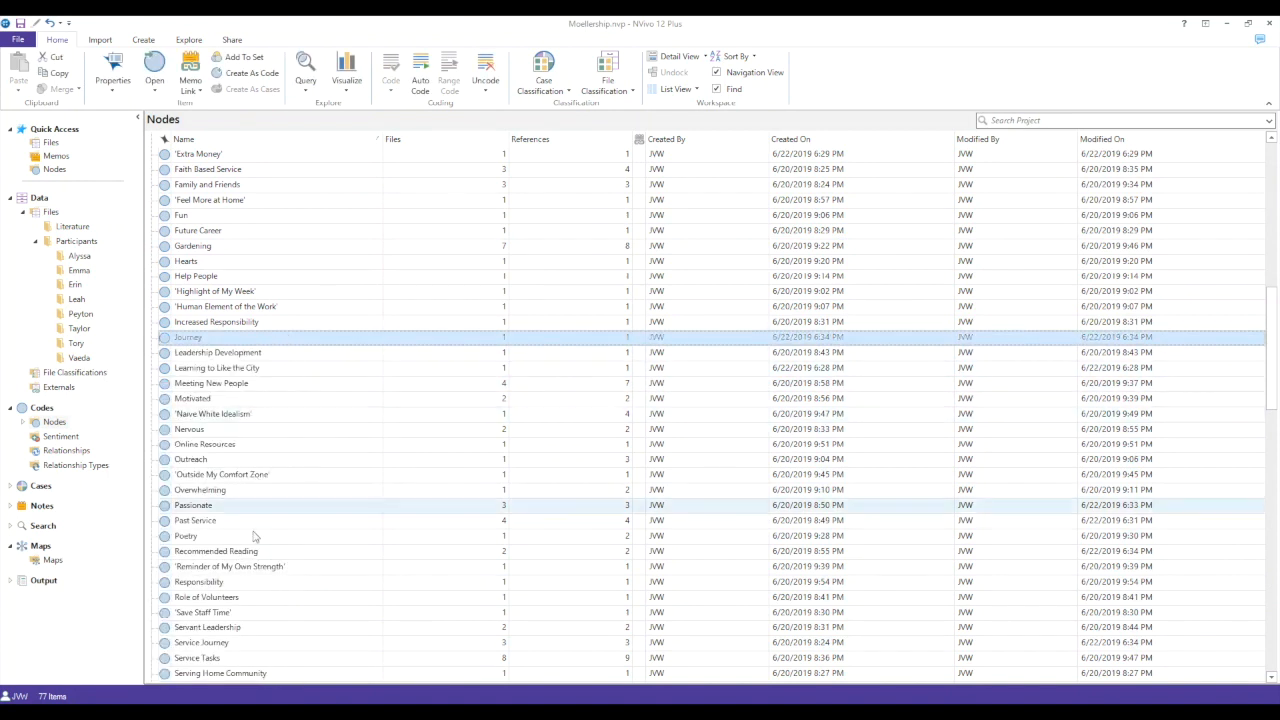
right_click(238, 648)
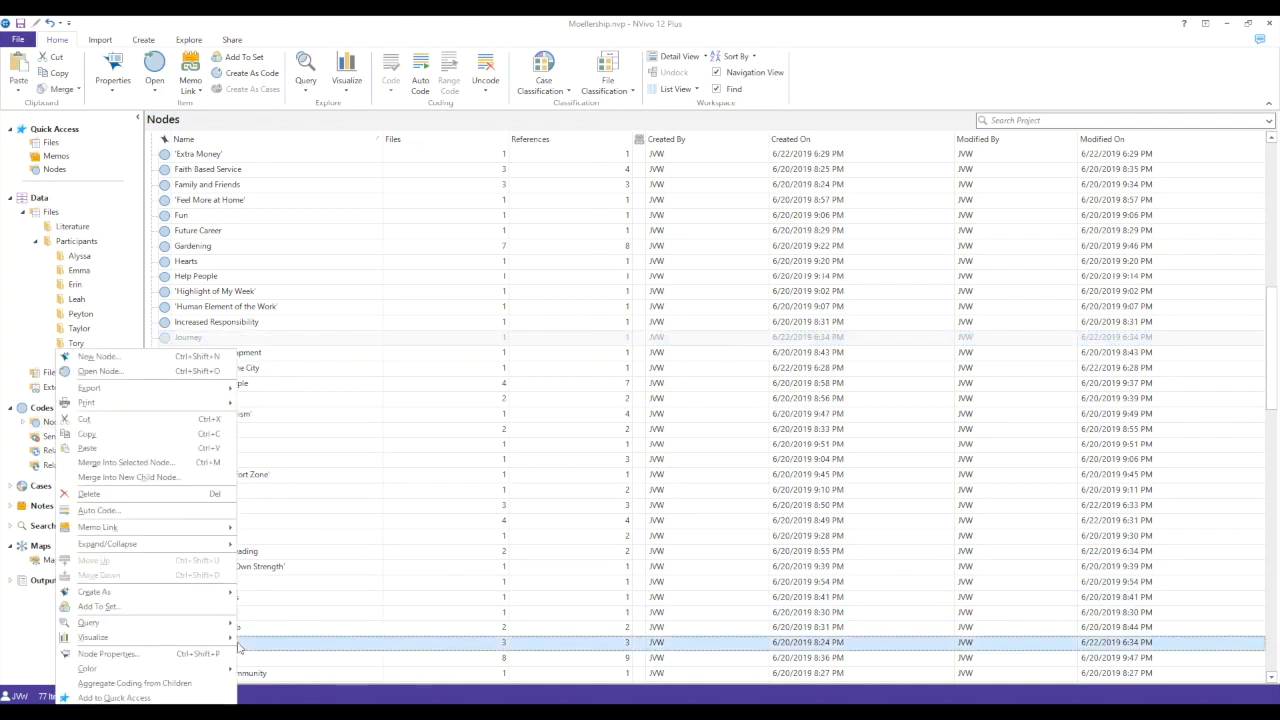
left_click(198, 463)
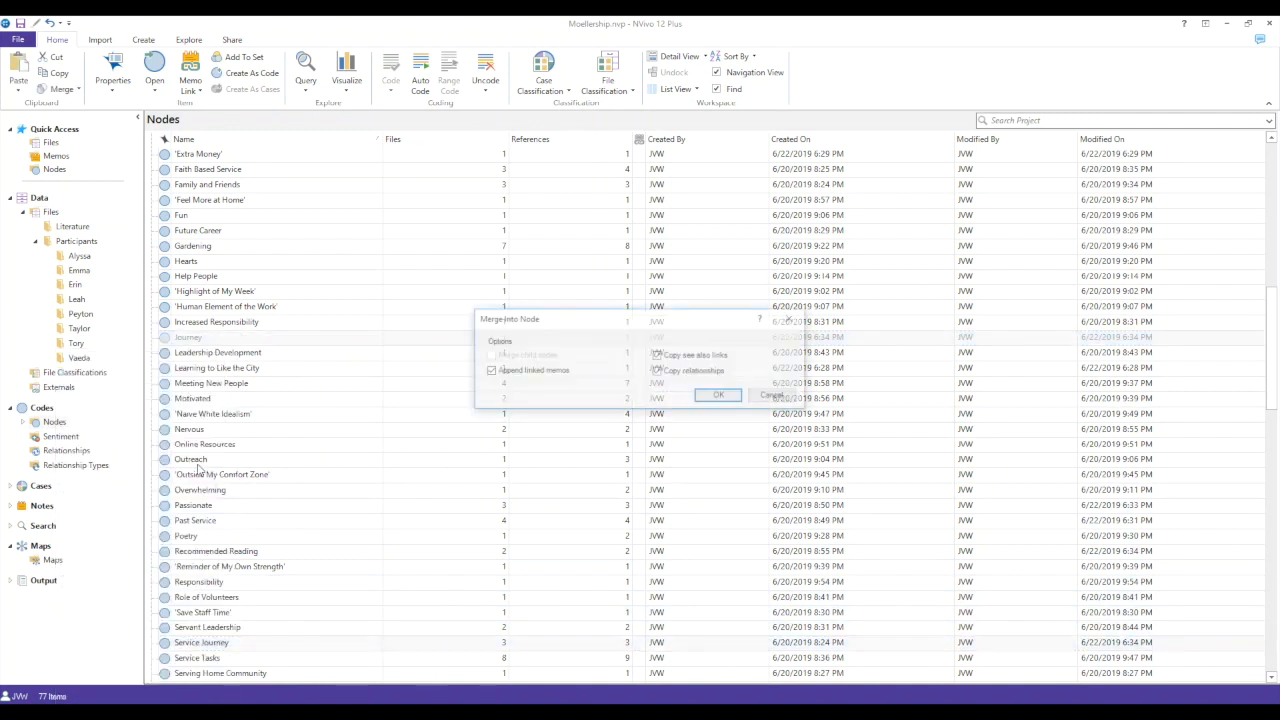
left_click(720, 396)
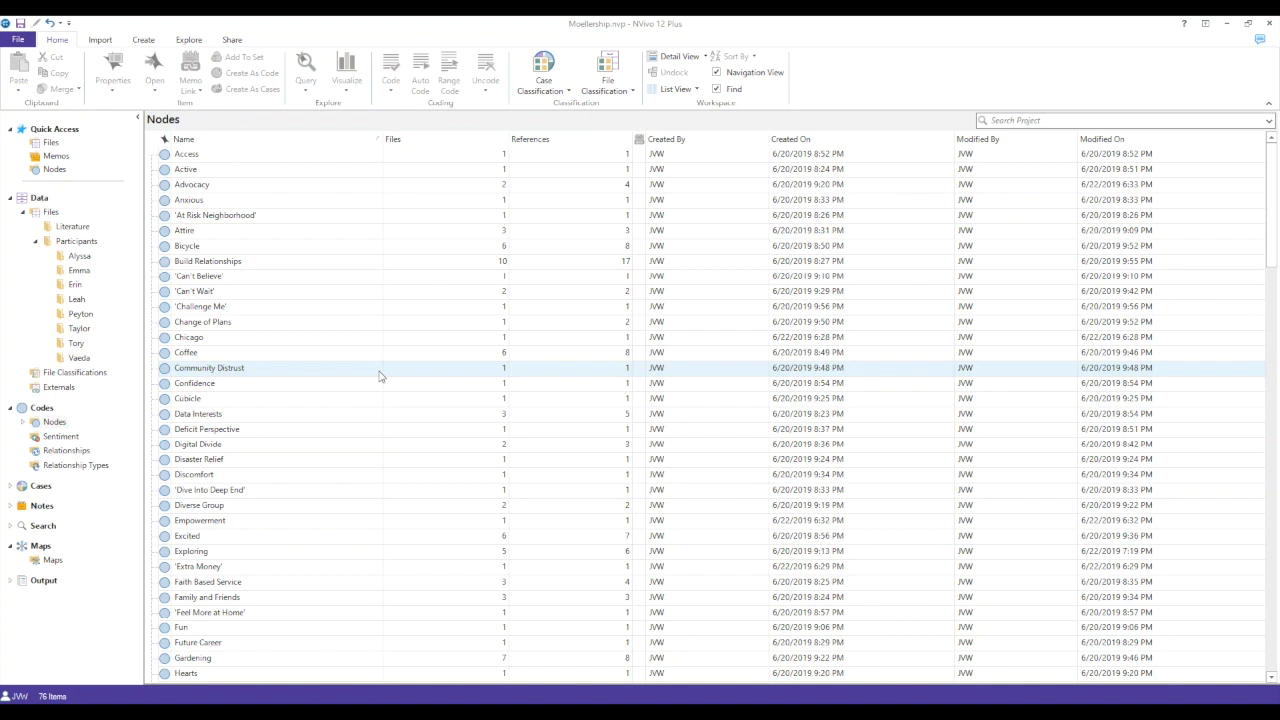
- Open the Build Relationships node and go to its reference from the Summer Blast Off file
double_click(365, 262)
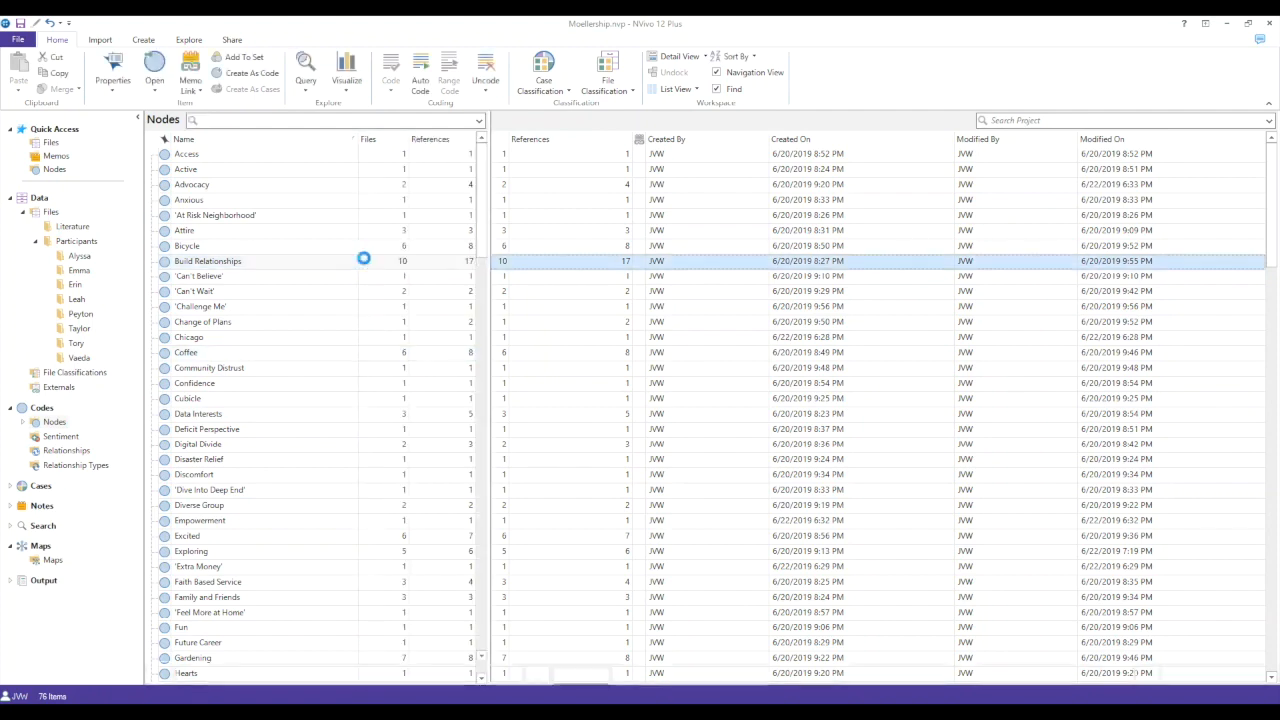
scroll(678, 470, "down", 3)
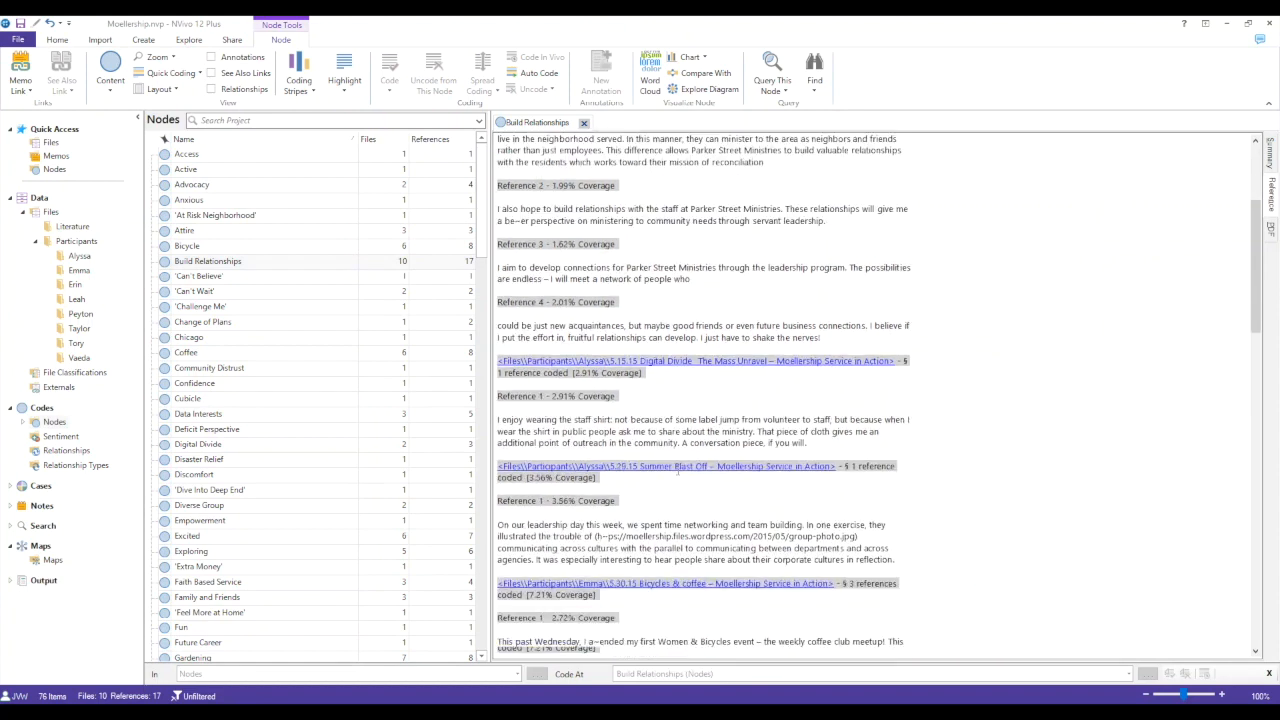
scroll(678, 470, "down", 2)
- Code the paragraph about leadership-day networking and team building at a new node named Teambuilding, and uncode it from Build Relationships
left_click_drag(906, 453, 497, 418)
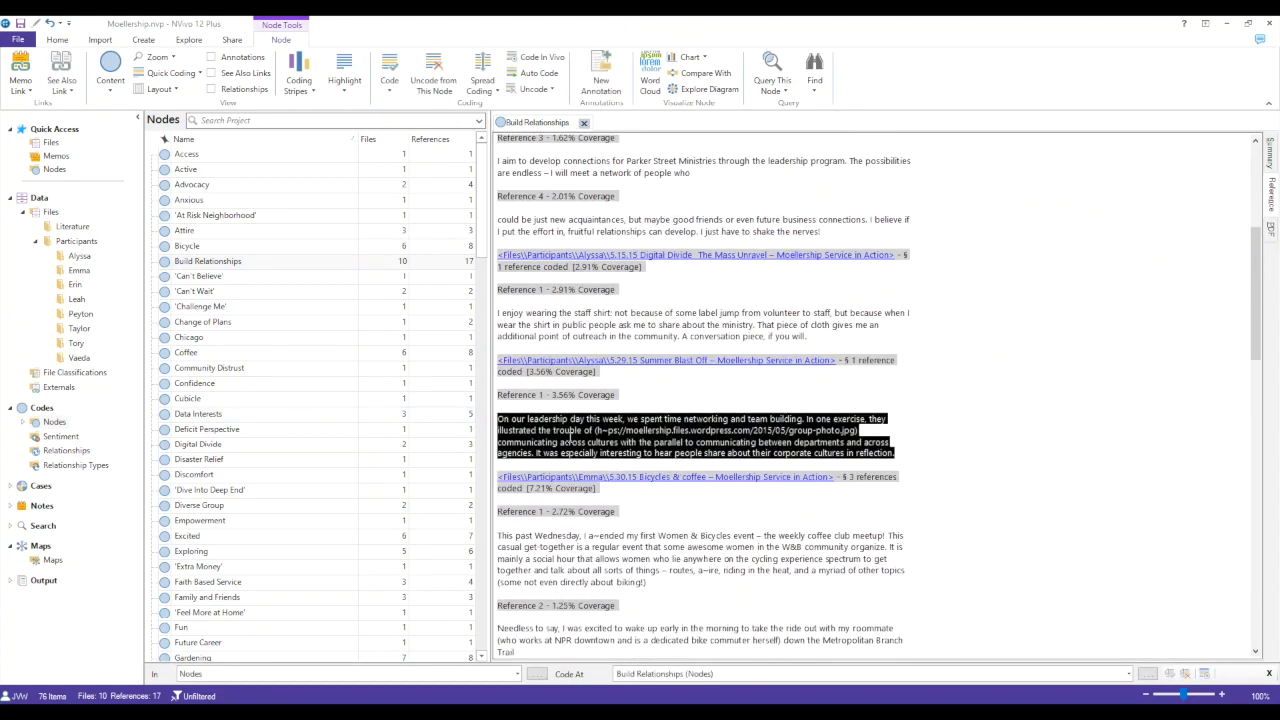
right_click(582, 436)
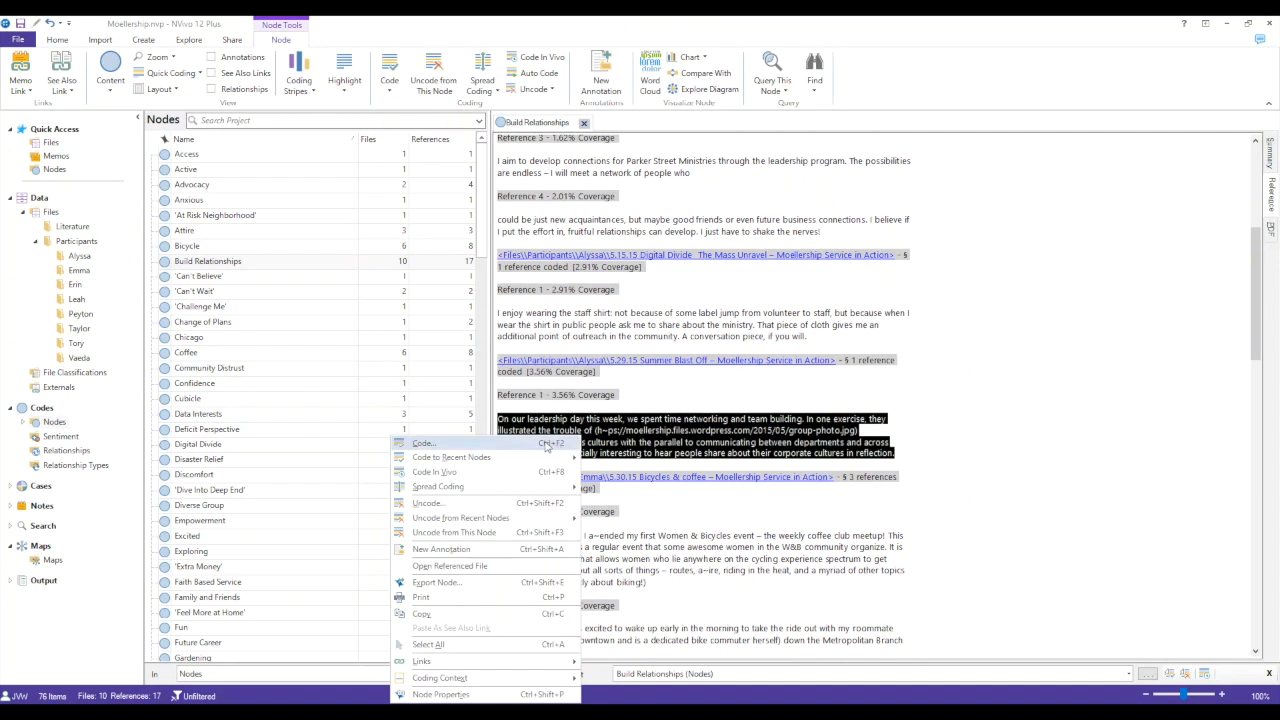
left_click(546, 447)
left_click(432, 548)
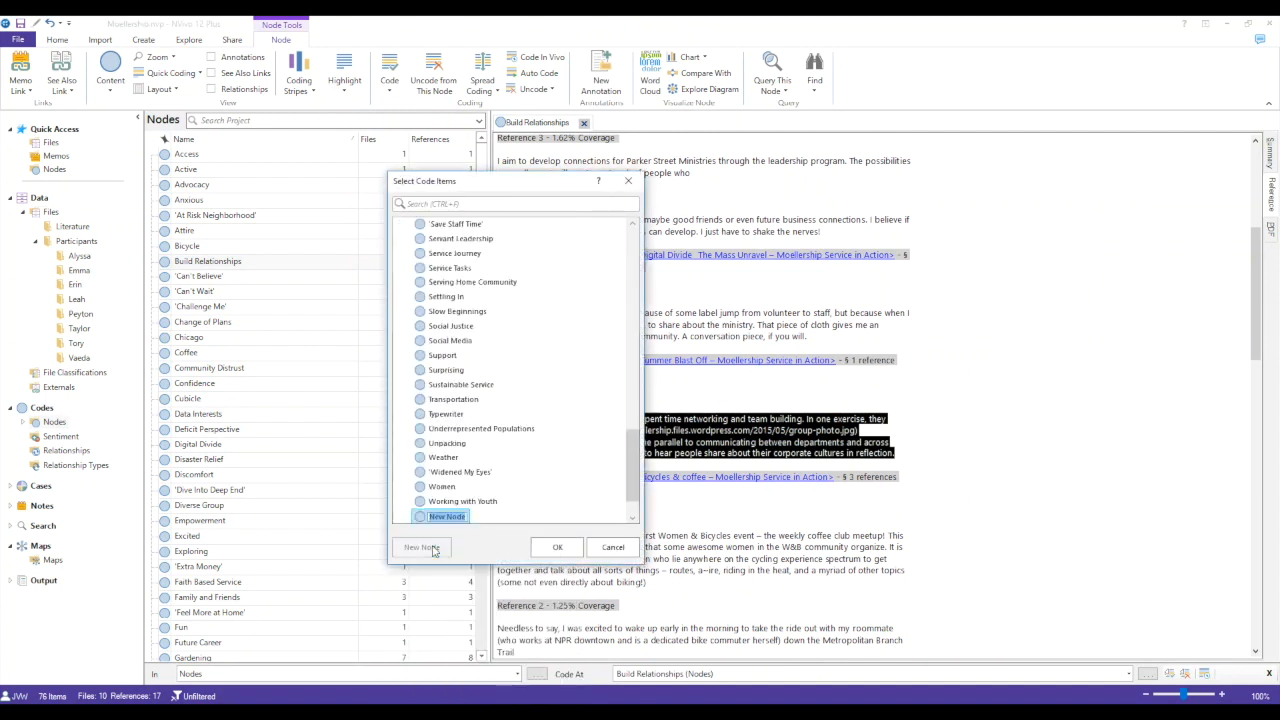
type("Teambuilding")
key("Return")
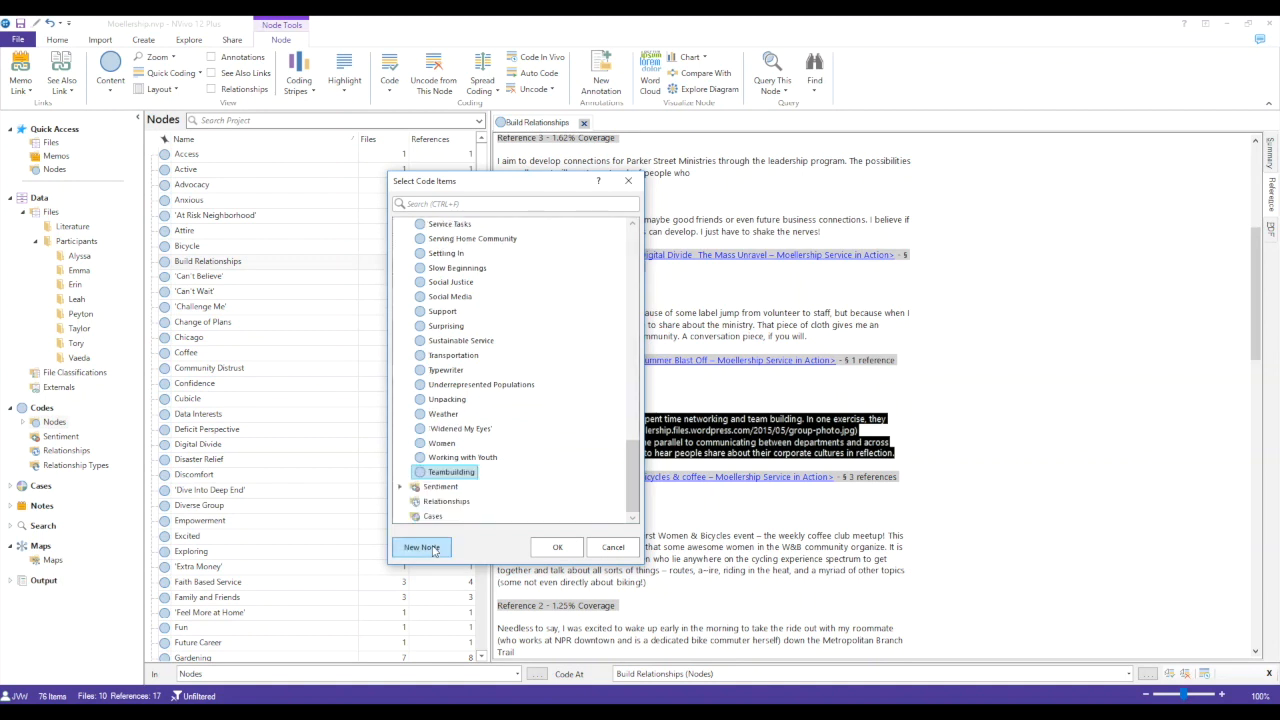
left_click(557, 547)
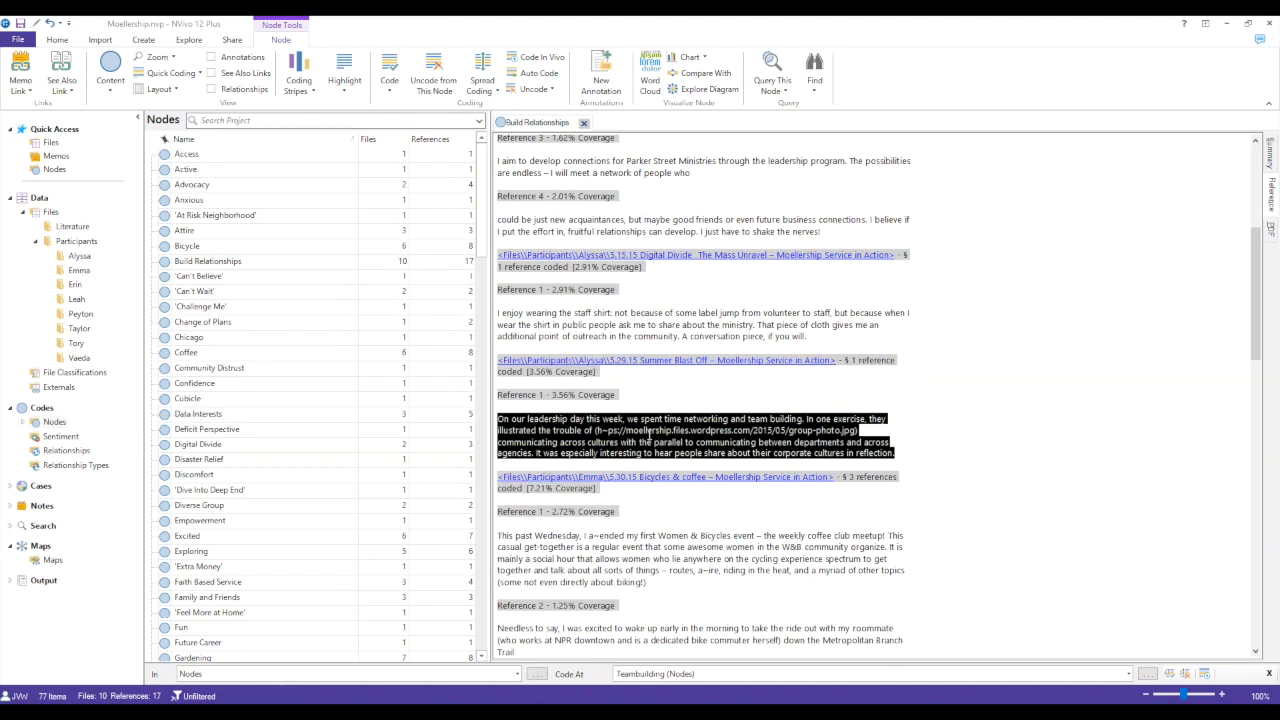
right_click(648, 435)
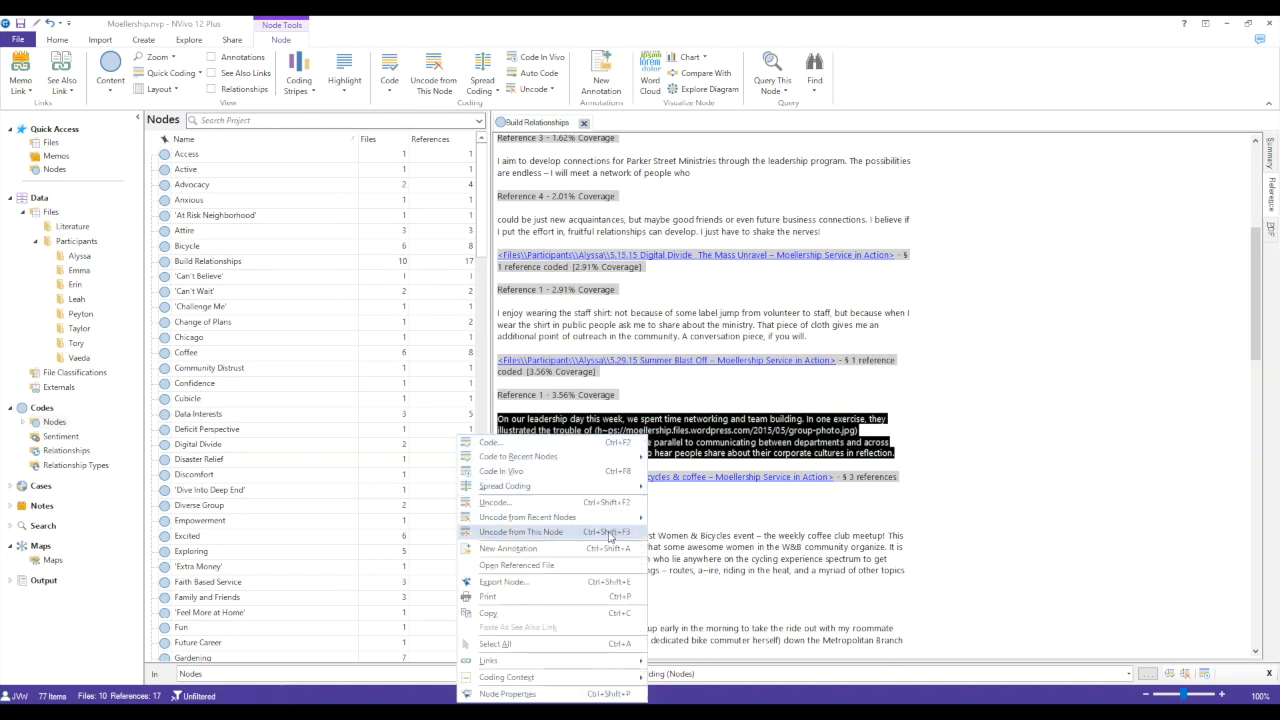
left_click(521, 532)
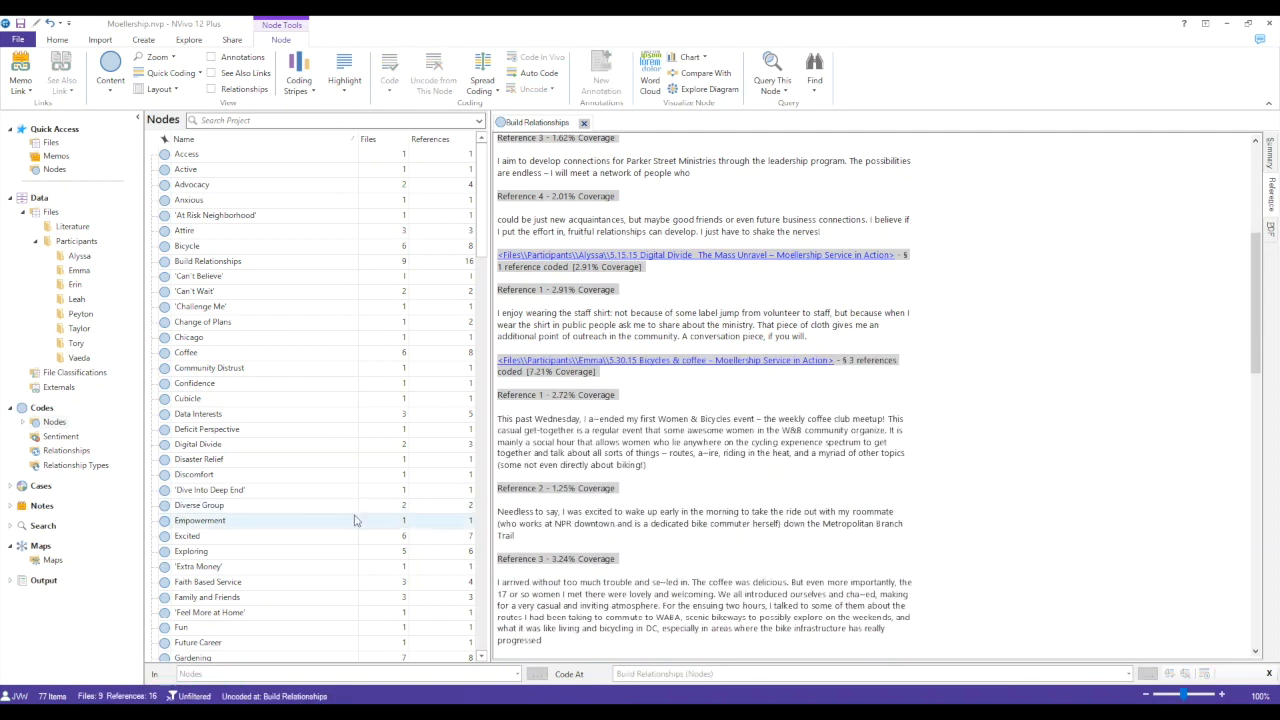
- Move the Teambuilding node under Build Relationships as a child node and expand the parent
scroll(352, 520, "down", 15)
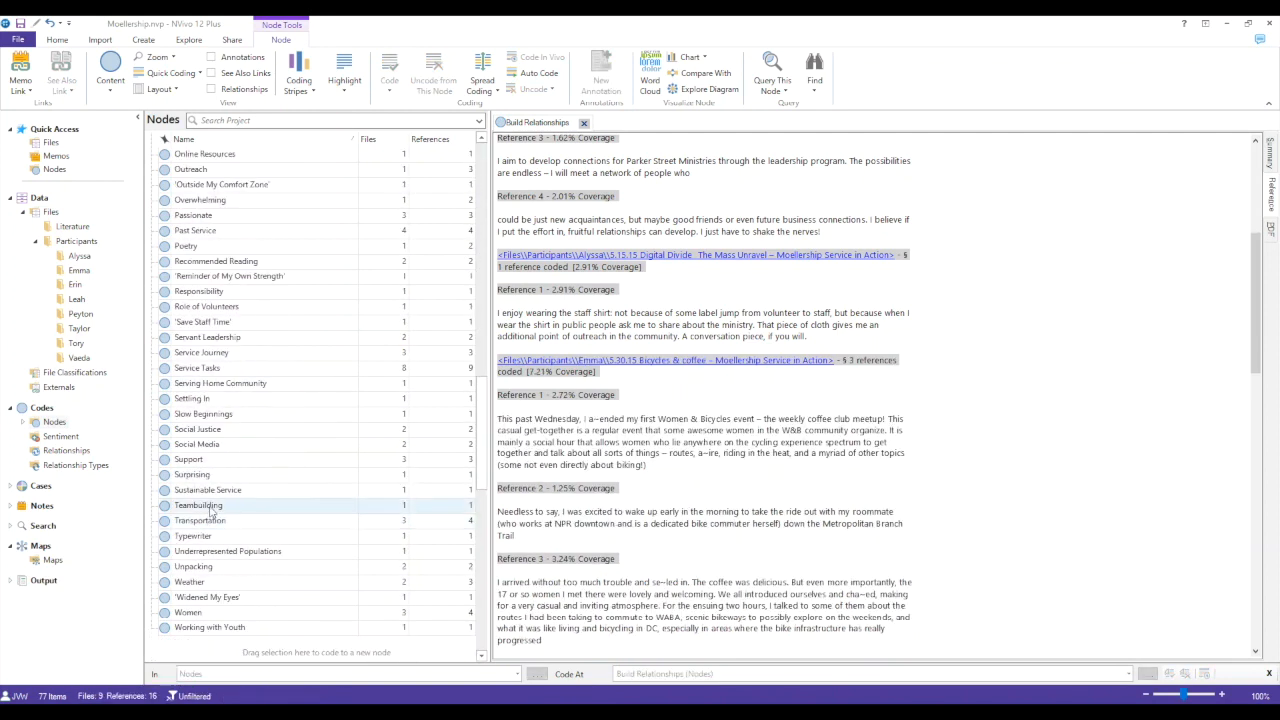
right_click(210, 510)
left_click(184, 423)
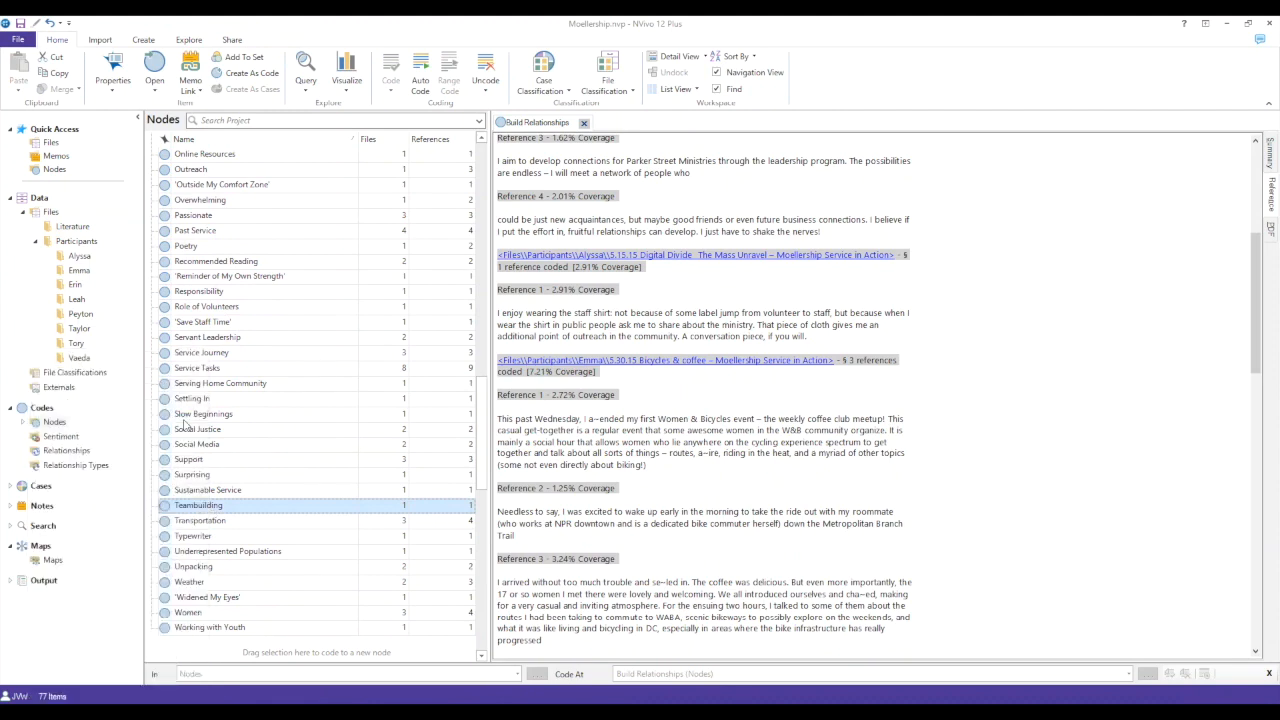
scroll(184, 423, "up", 10)
scroll(227, 357, "up", 4)
scroll(227, 357, "up", 1)
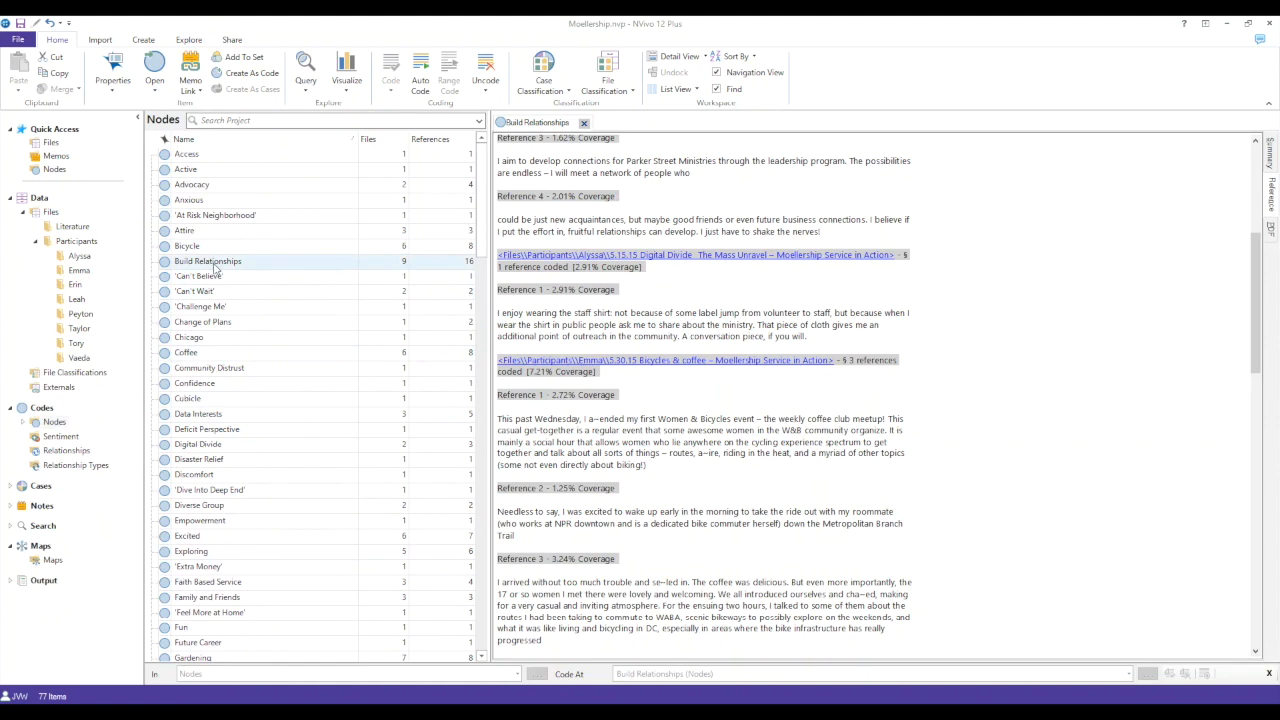
right_click(214, 264)
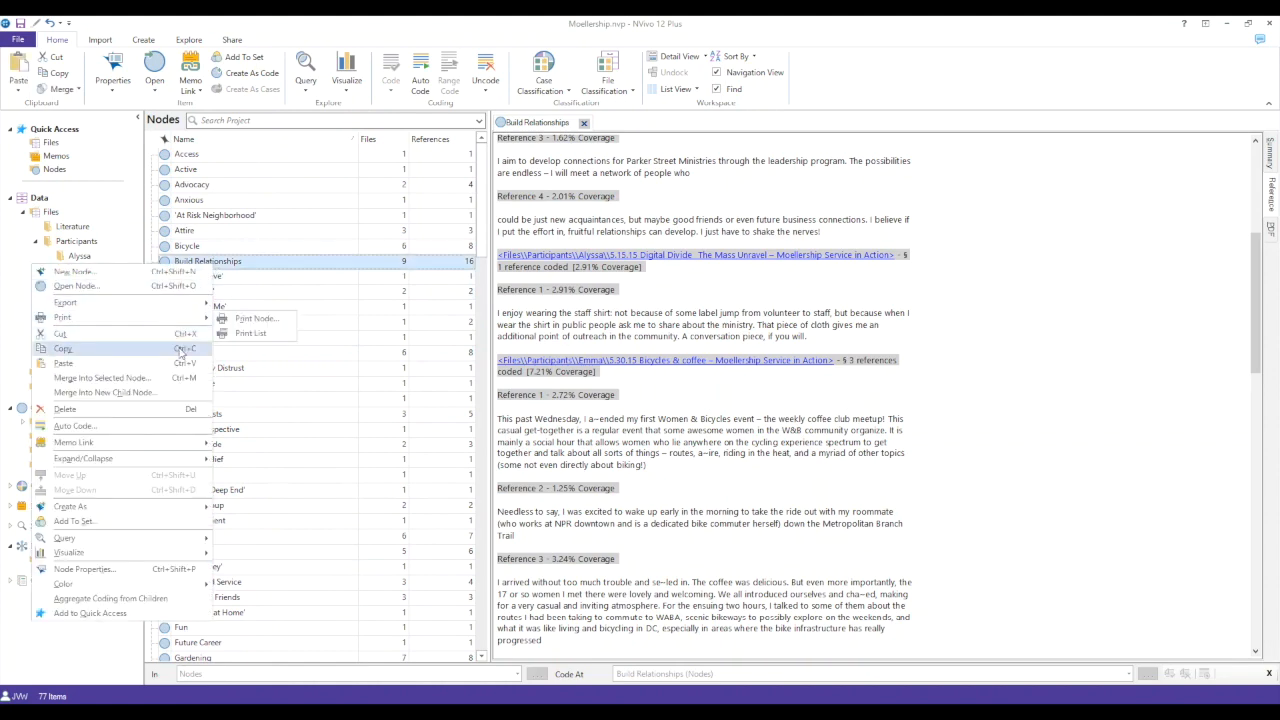
left_click(180, 365)
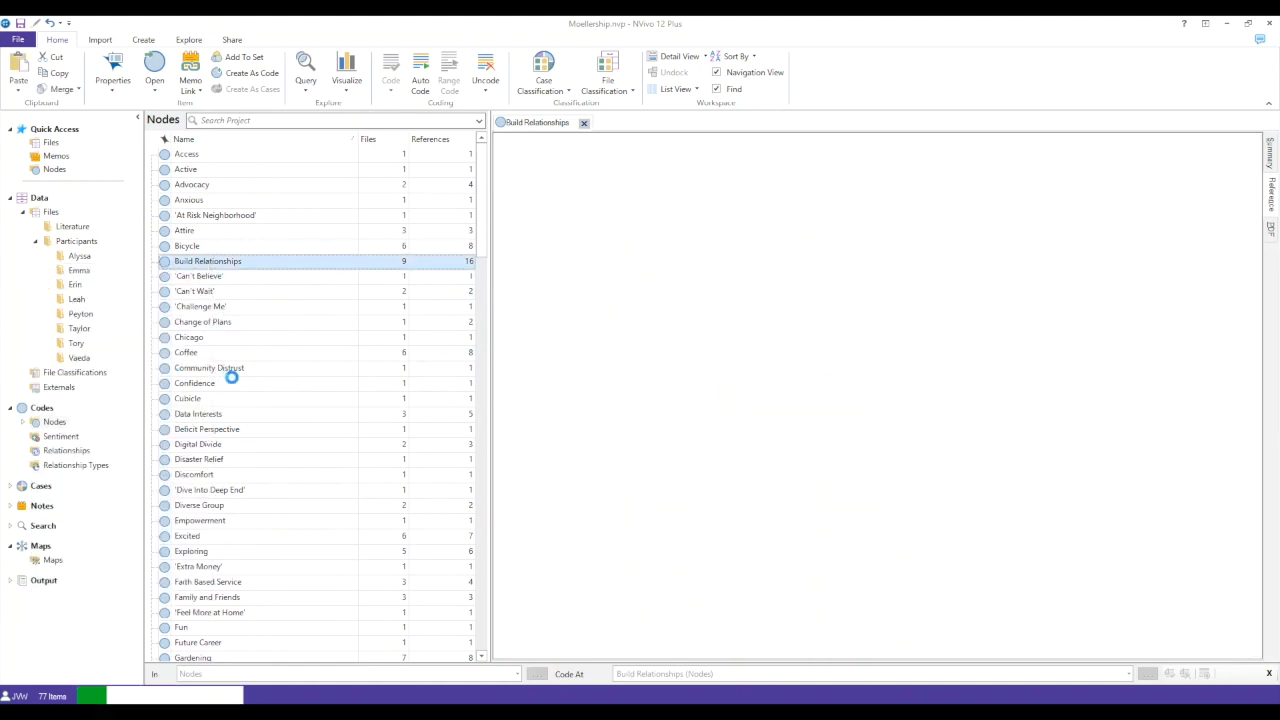
left_click(151, 262)
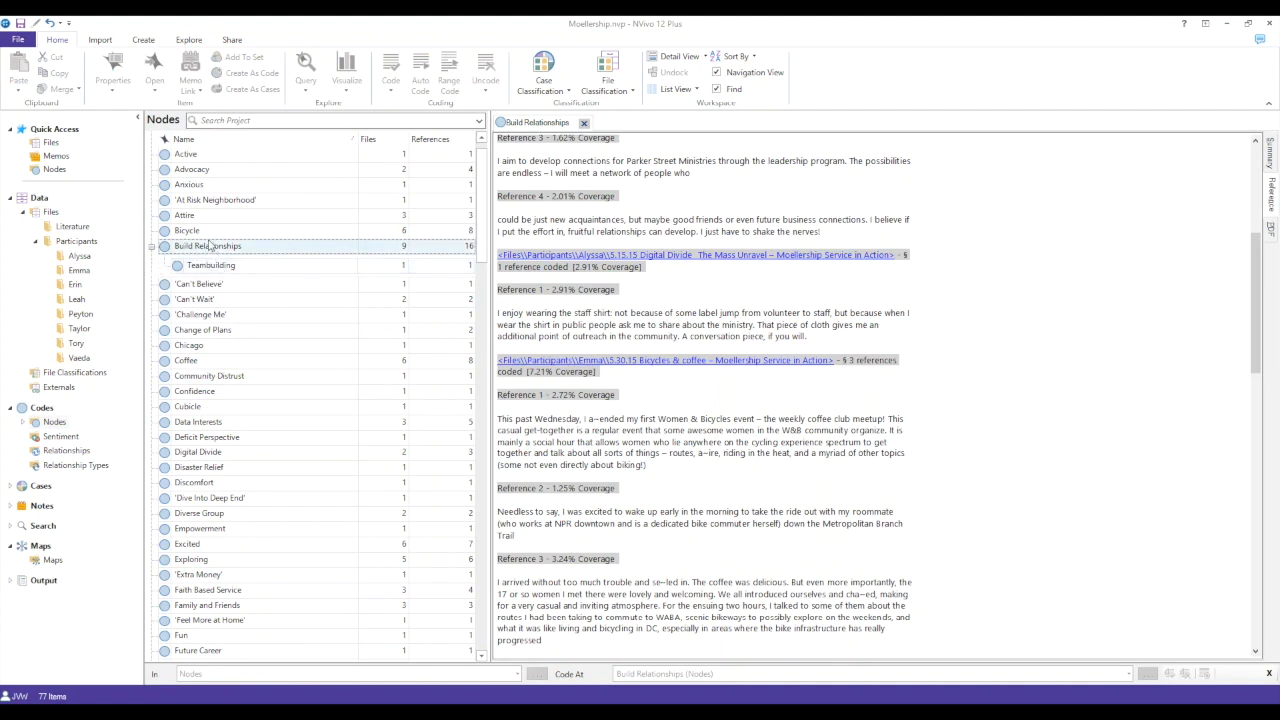
- Create child node Community Organizing under Build Relationships, described as "When the participants talk about going out to meet with members of the community to discuss potential collaborations"
scroll(626, 329, "down", 10)
left_click(294, 248)
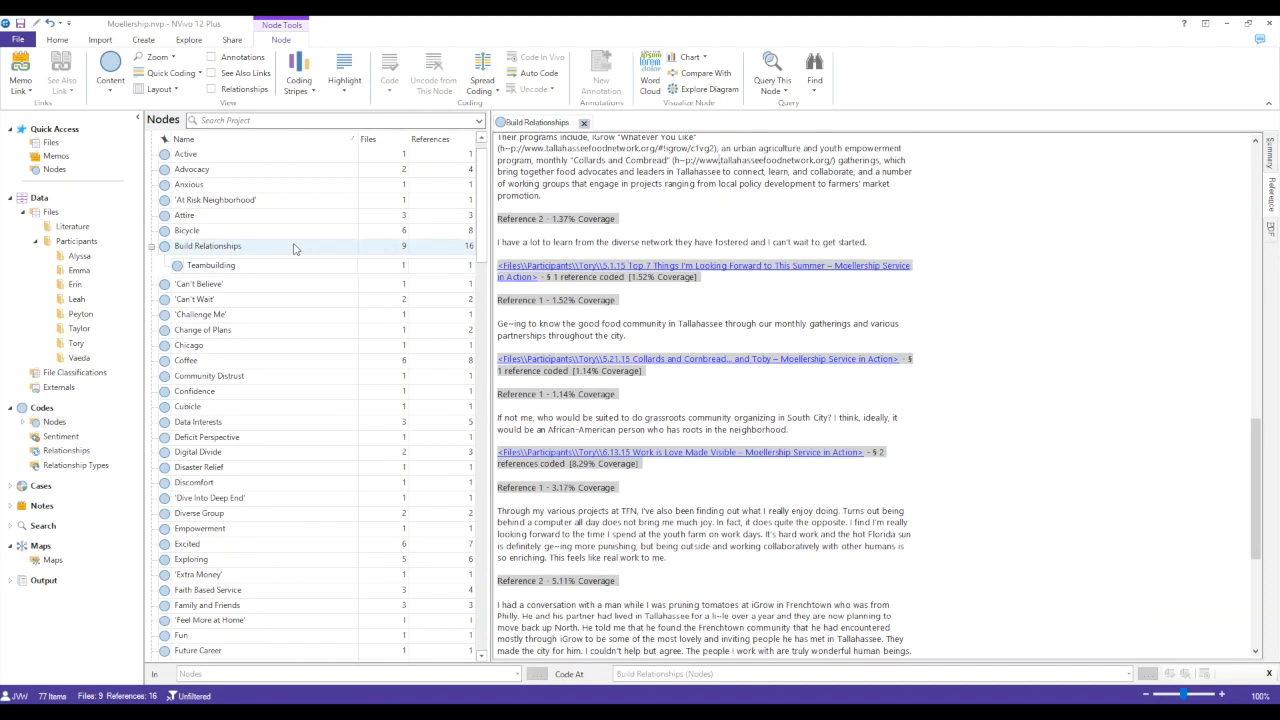
right_click(294, 248)
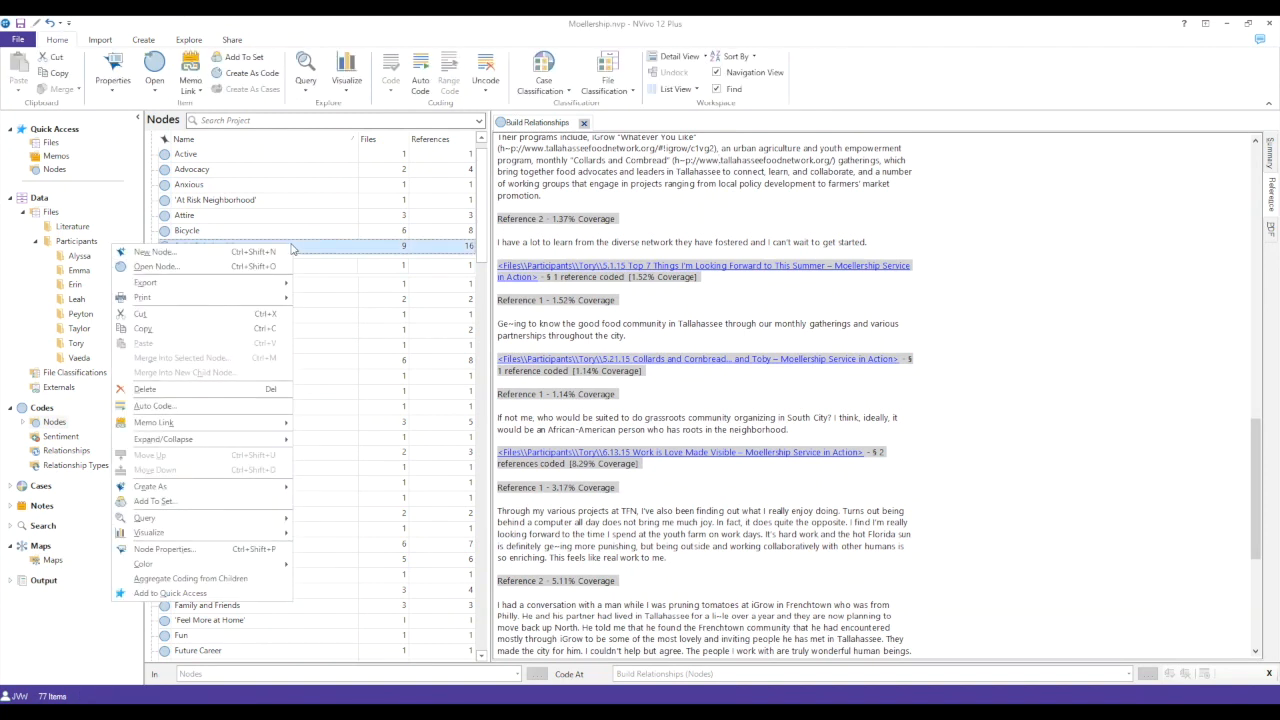
left_click(285, 258)
type("Community Organizing")
key("Tab")
type("When the participants talk about going out to meet with ")
type("members of the community to discuss potential collabora")
type("tions")
left_click(762, 475)
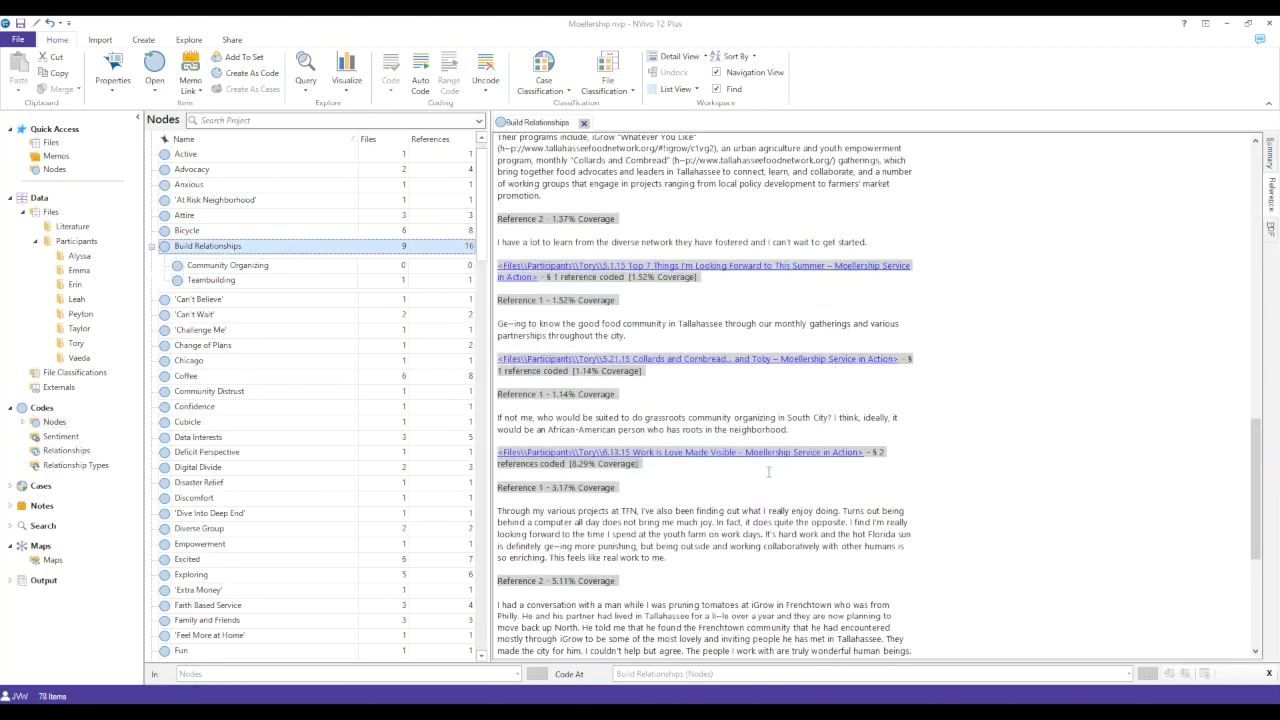
- Code the passage about grassroots community organizing in South City at Community Organizing, and uncode it from Build Relationships
left_click_drag(792, 430, 390, 268)
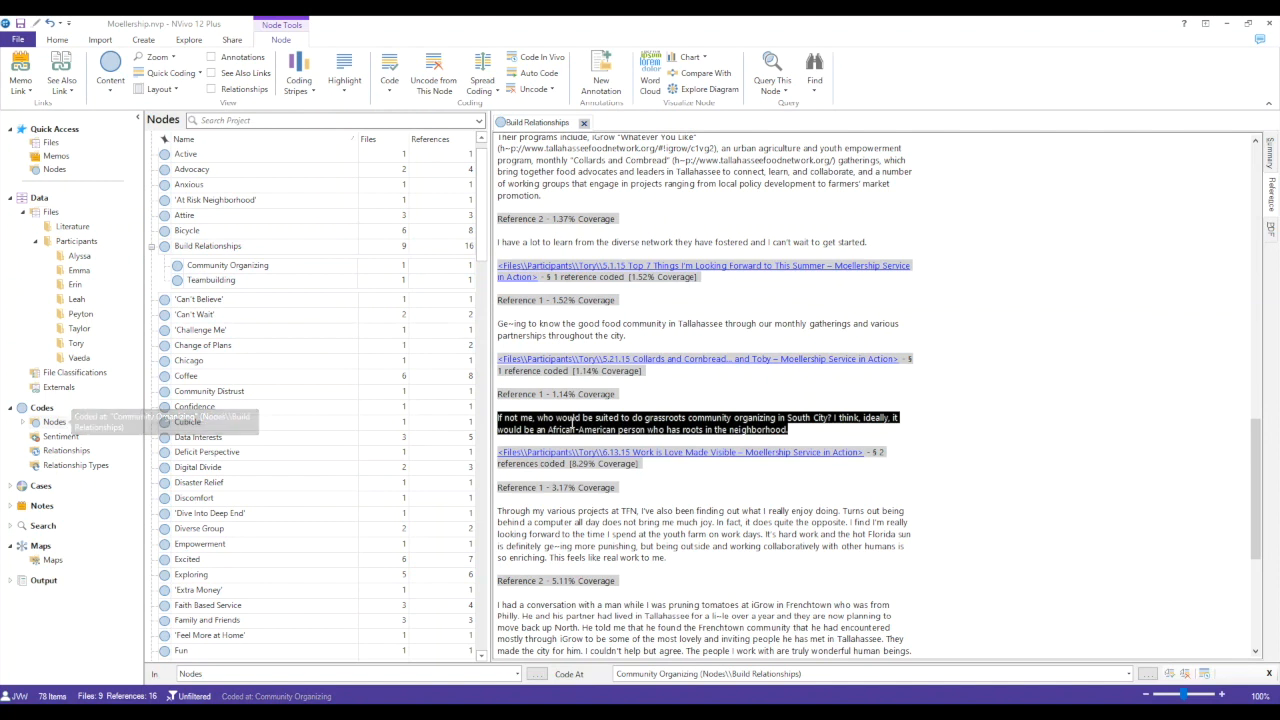
right_click(573, 420)
left_click(520, 521)
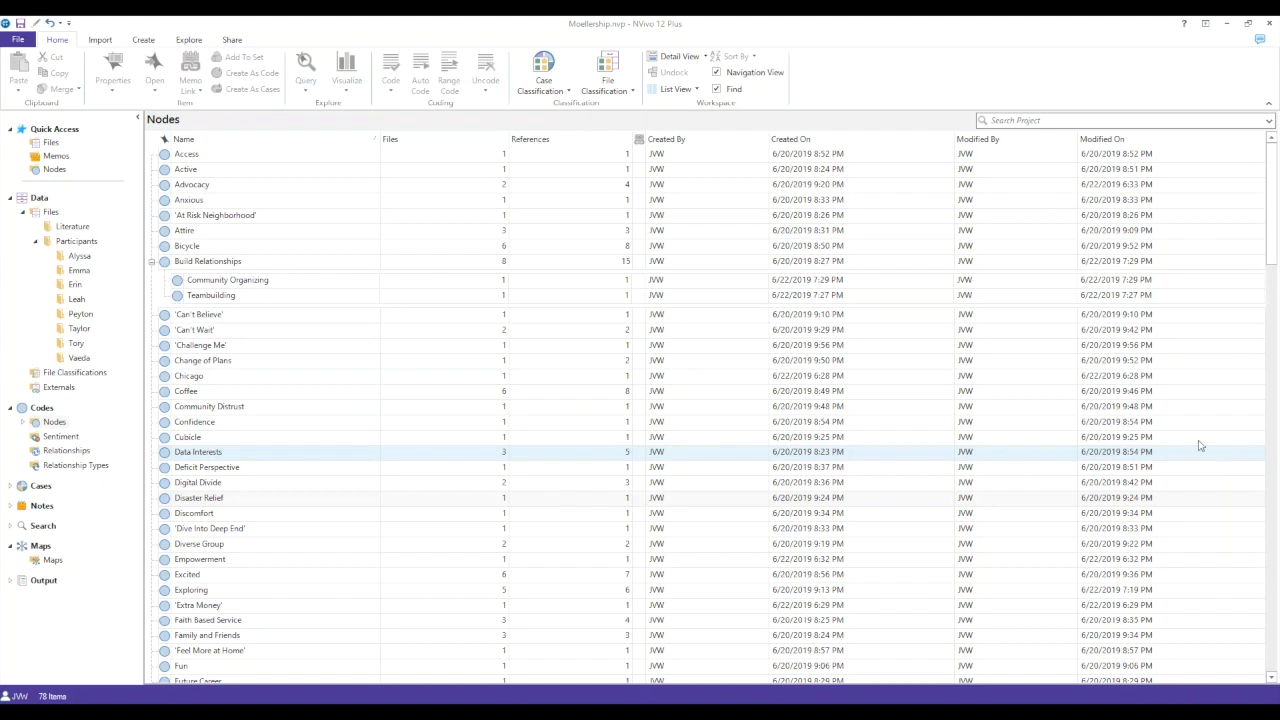
- Delete the Chicago node from the node list and confirm the deletion
right_click(288, 385)
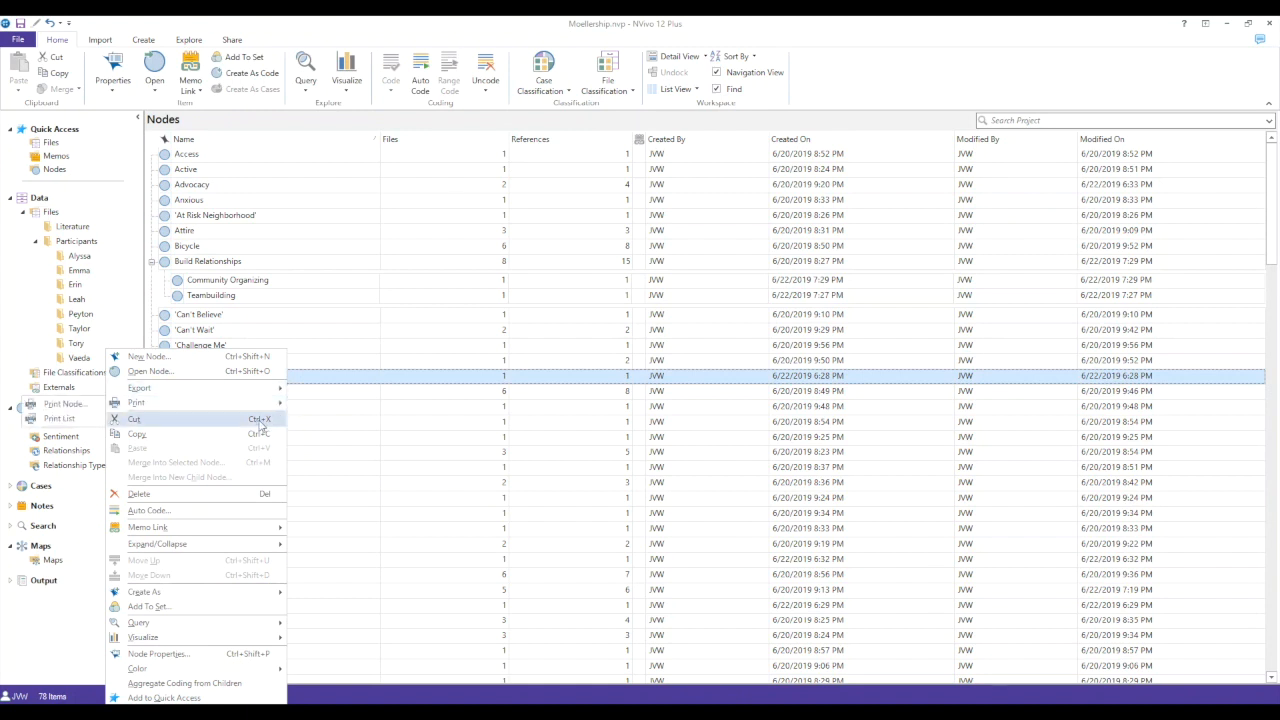
left_click(254, 497)
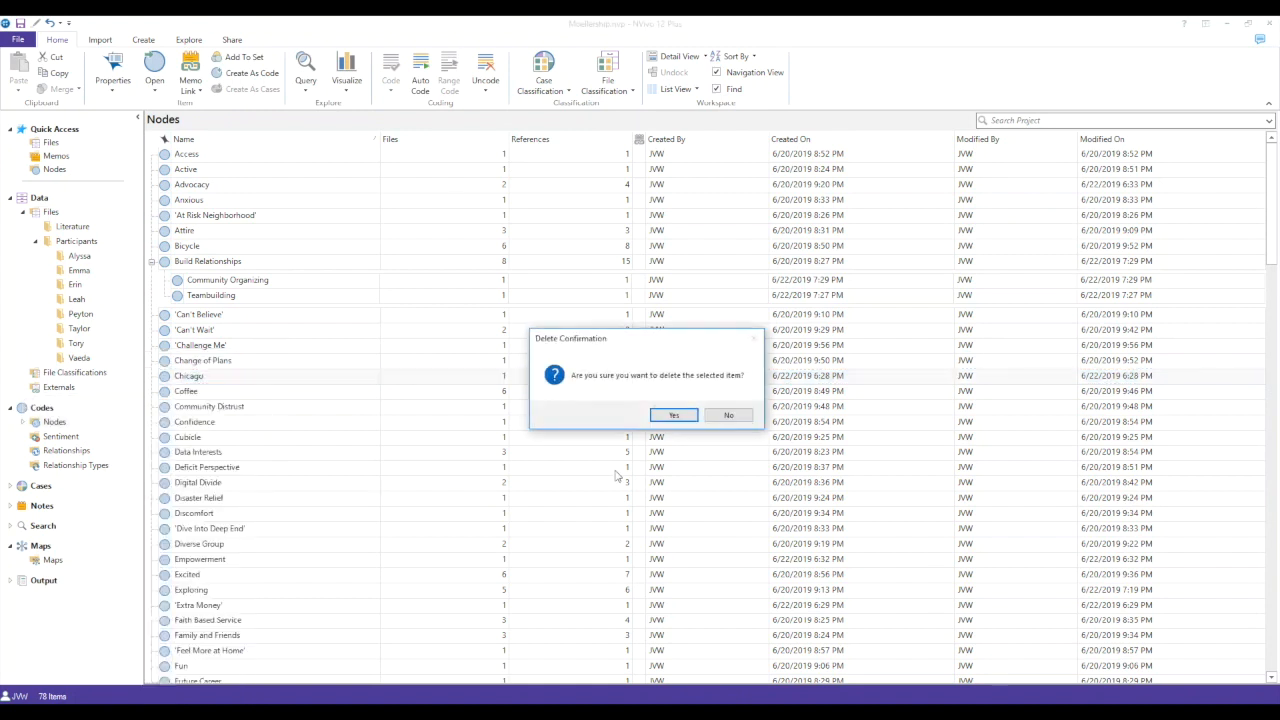
left_click(671, 417)
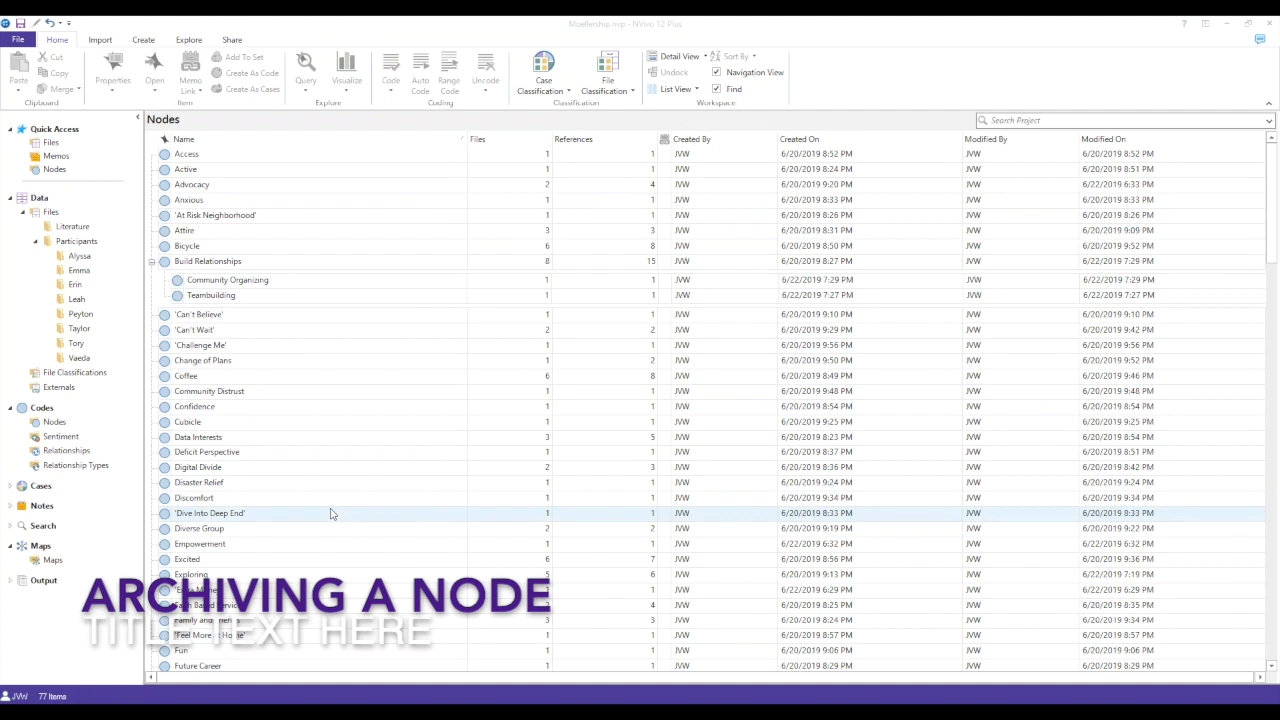
- Create a new folder named Archive under Nodes
right_click(52, 422)
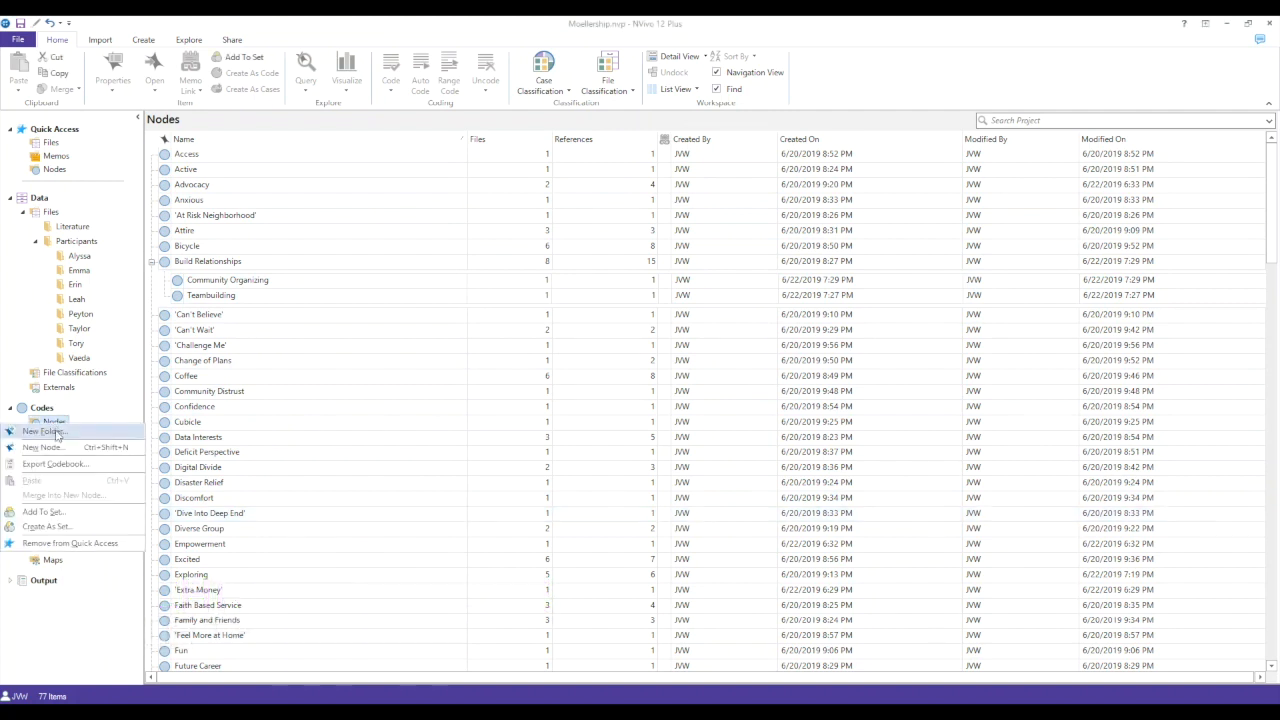
left_click(57, 434)
type("Archive")
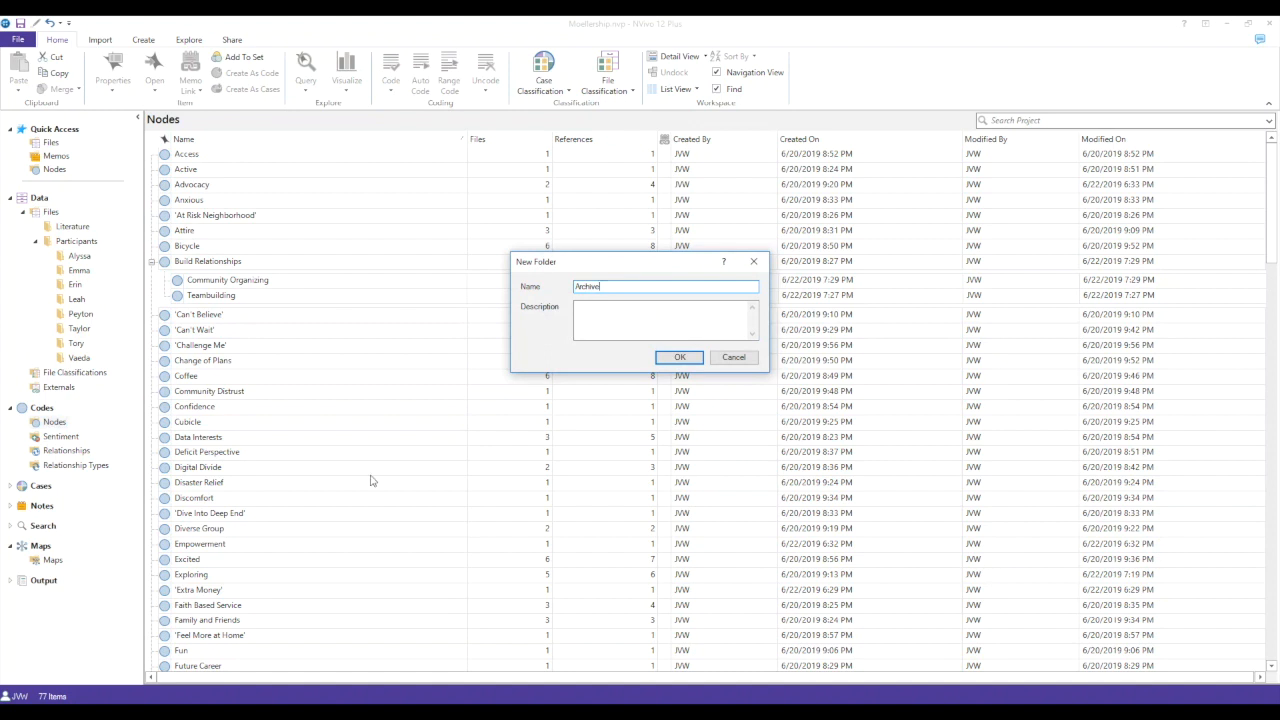
left_click(679, 357)
- Move the Change of Plans node into the Archive folder by cutting and pasting it, and return to the main node list
left_click(203, 366)
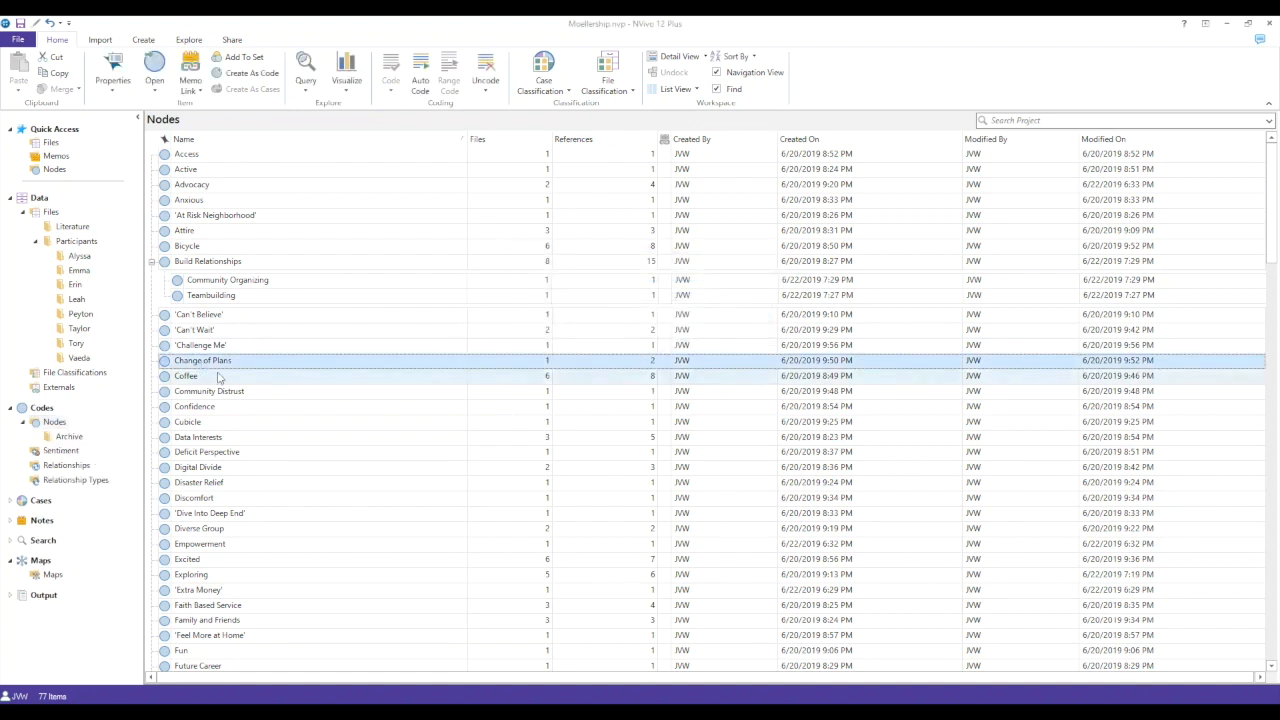
right_click(211, 363)
left_click(136, 420)
left_click(67, 436)
right_click(230, 289)
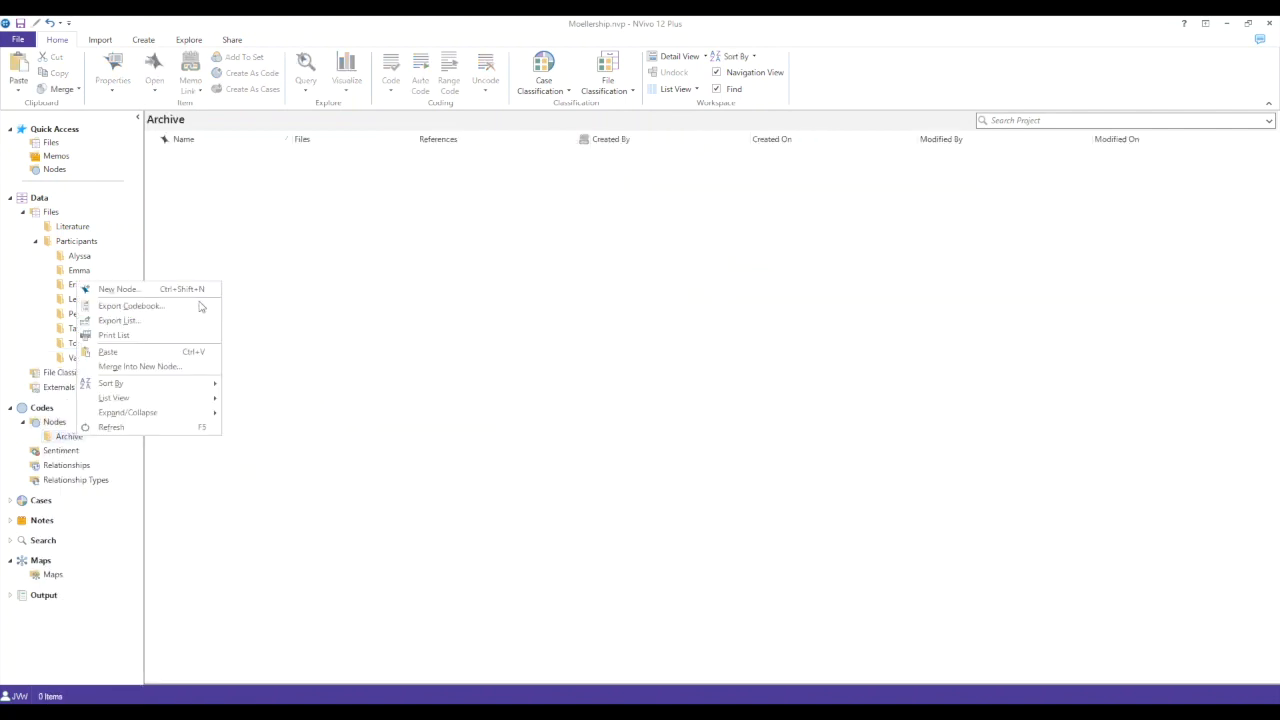
left_click(183, 351)
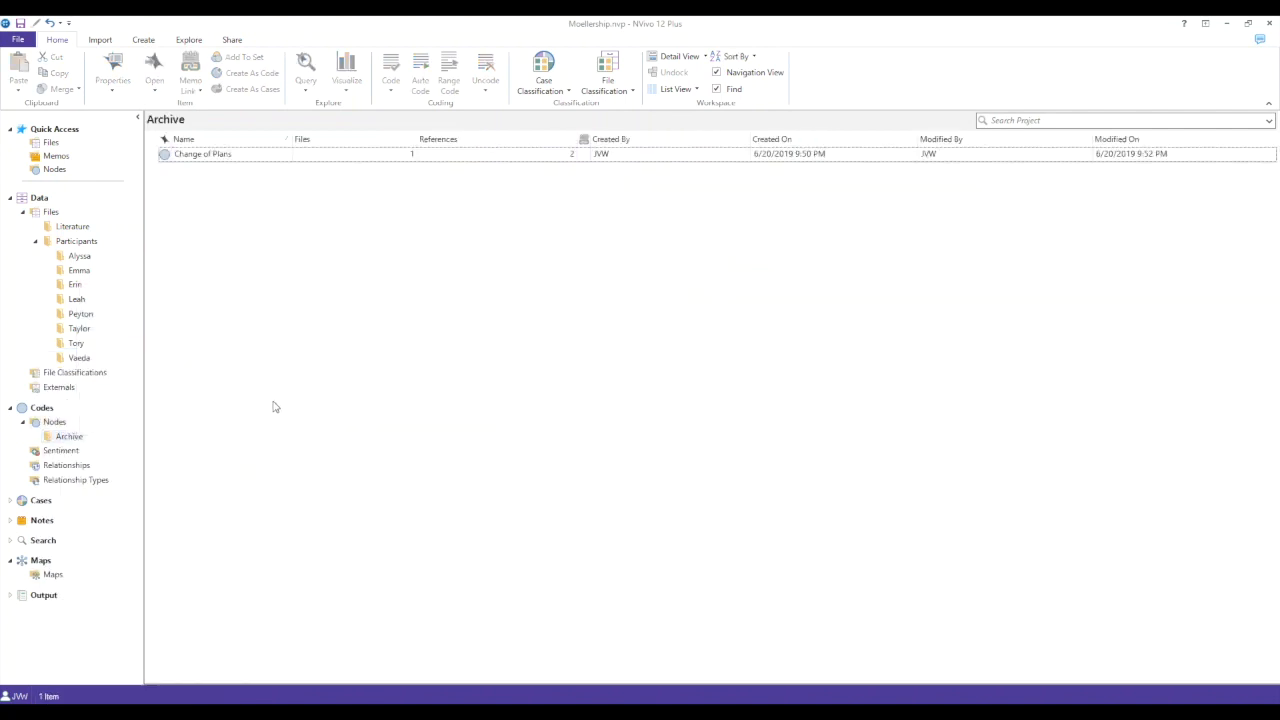
left_click(60, 422)
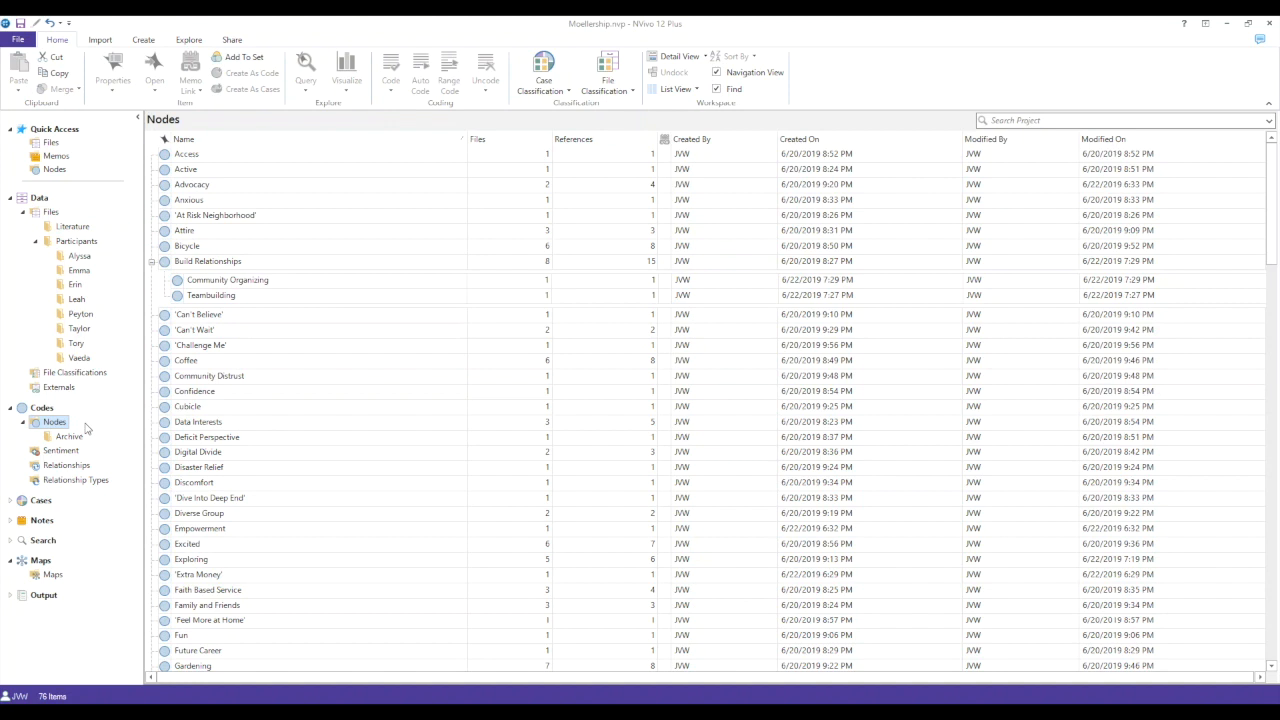
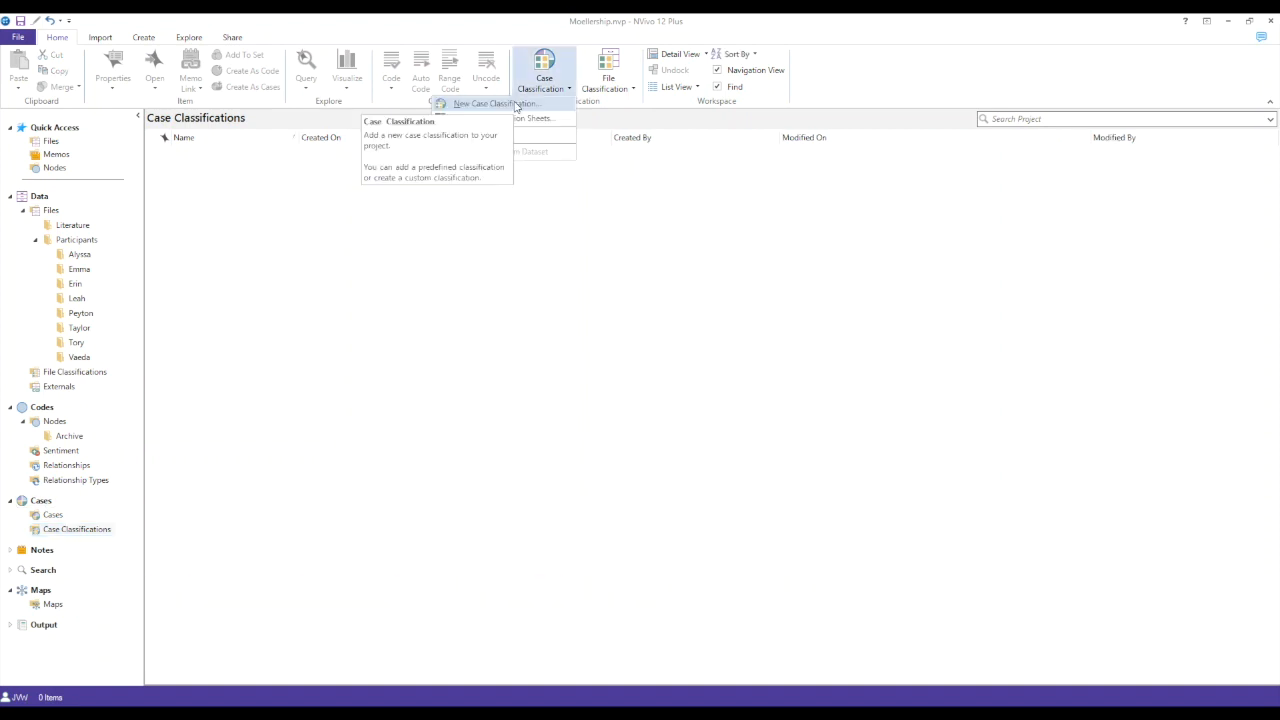
- Add the predefined Person case classification to the project and expand its attribute list
left_click(517, 104)
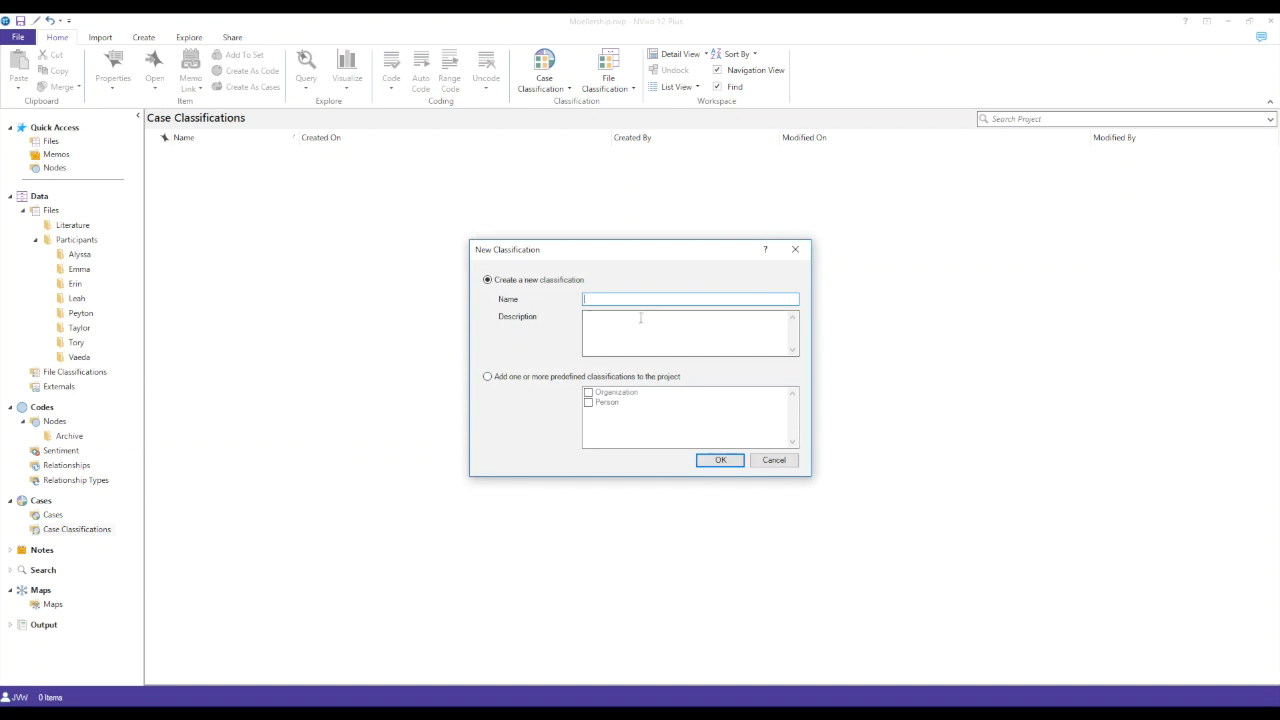
left_click(487, 377)
left_click(588, 402)
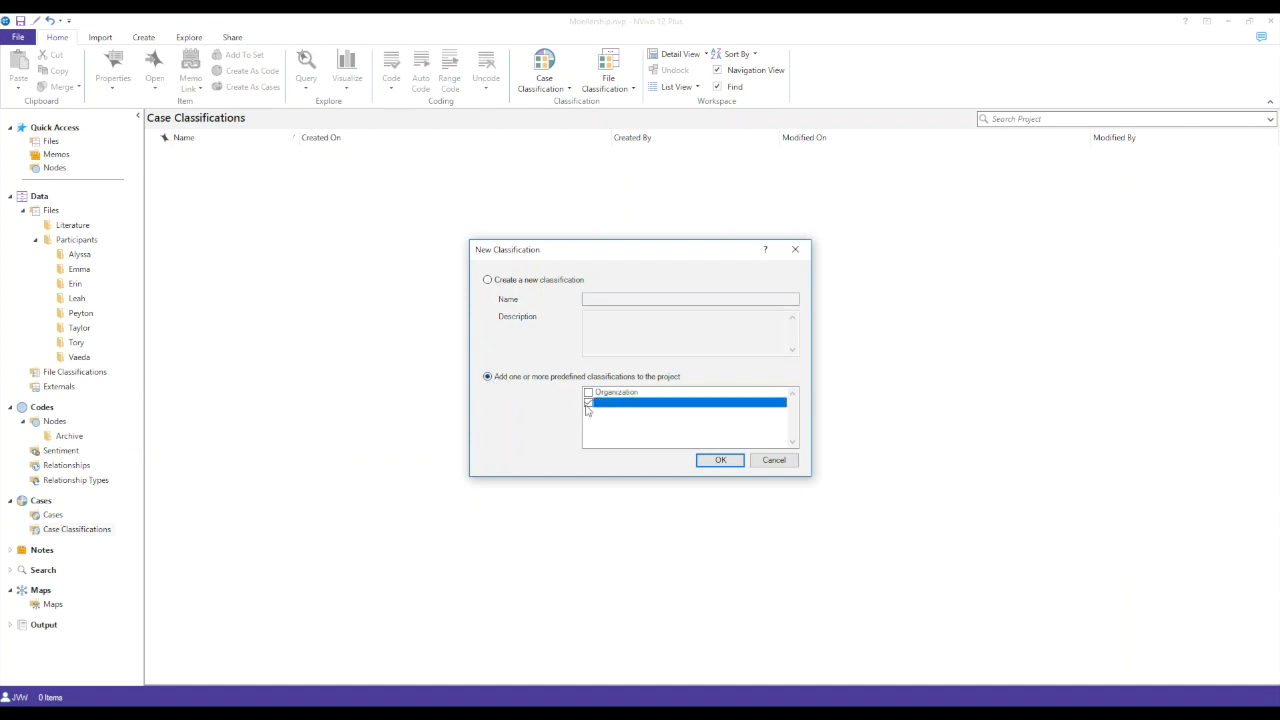
left_click(706, 463)
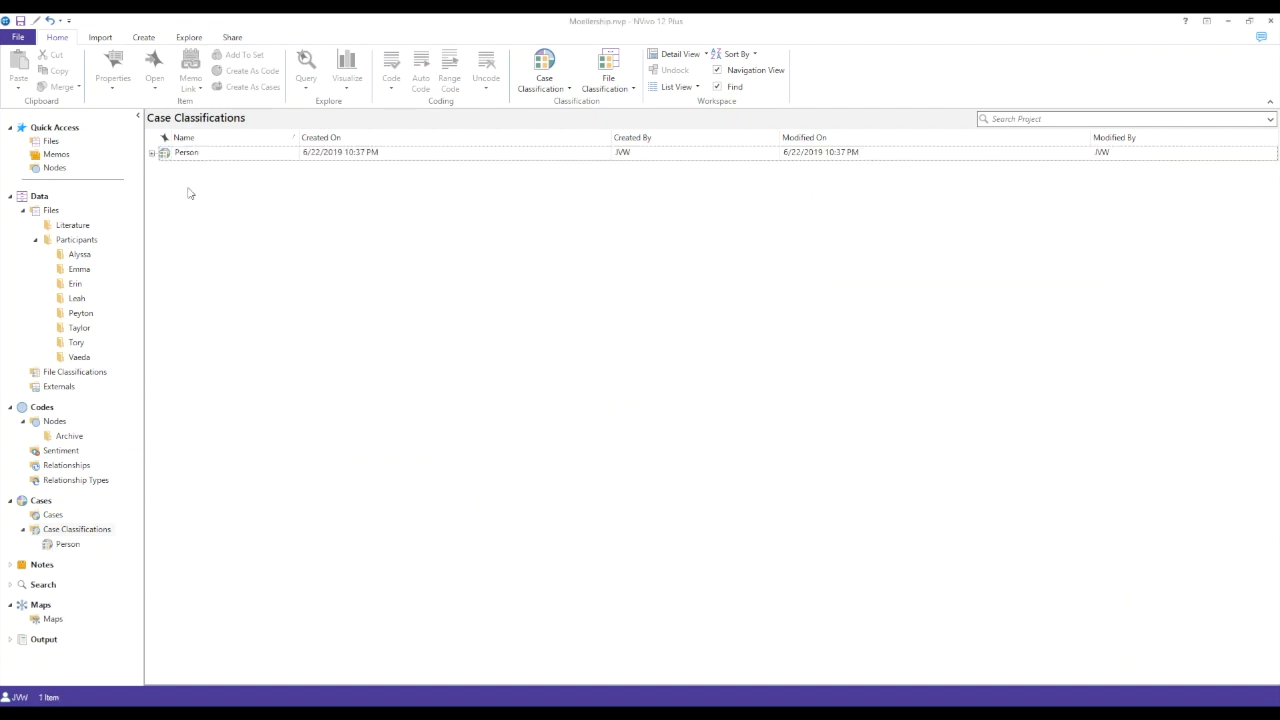
left_click(152, 153)
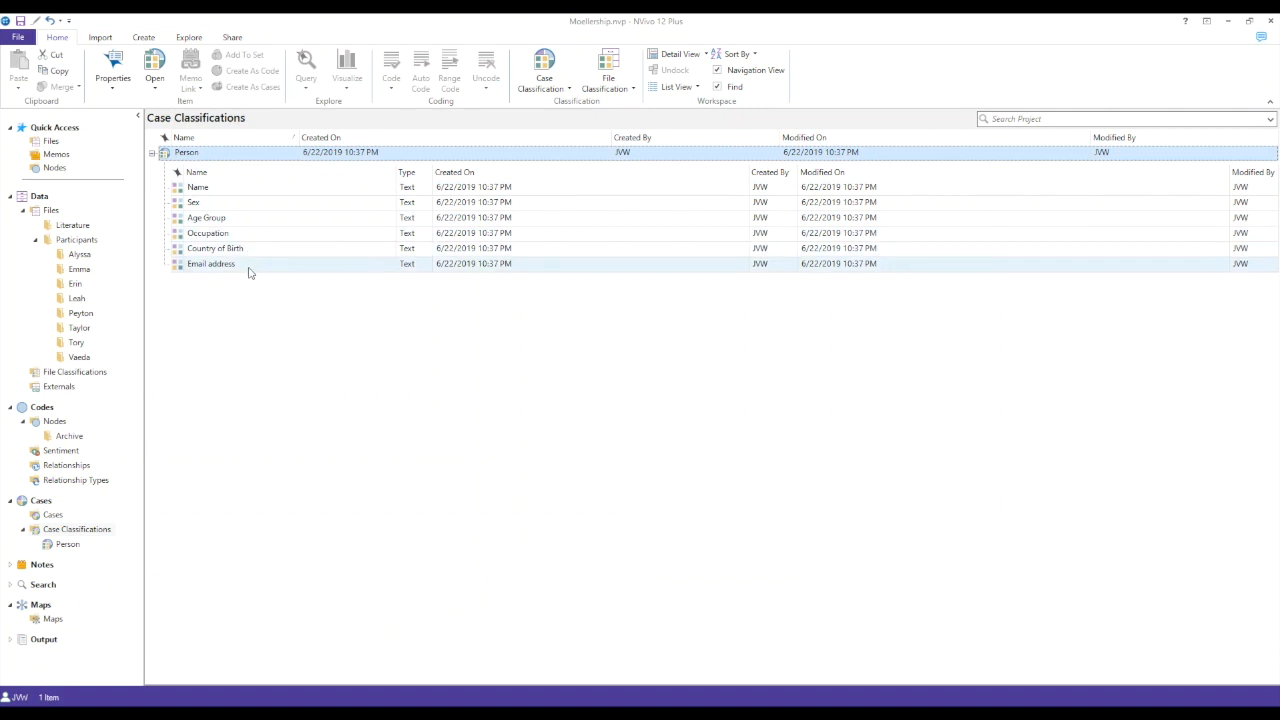
- Rename the Person attributes Sex to Gender, Age Group to Year in School, and Occupation to Major
left_click(195, 204)
left_click(195, 204)
type("Gender")
left_click(210, 218)
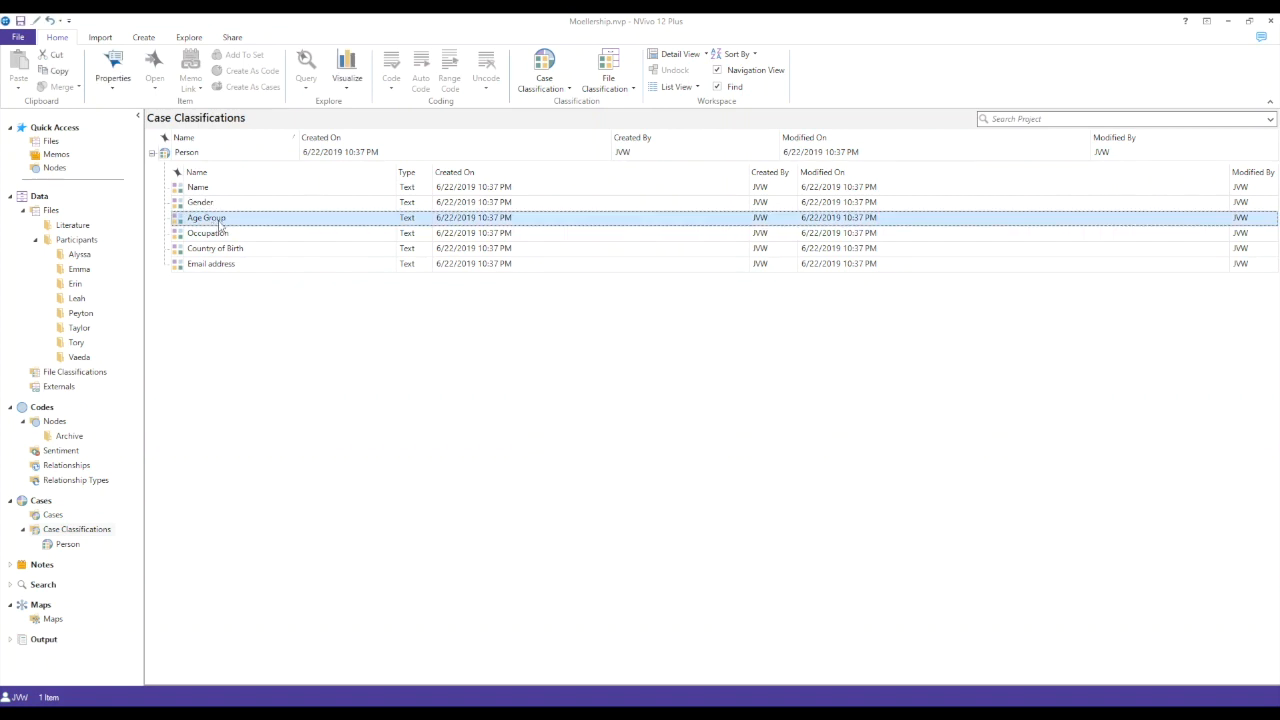
left_click(210, 218)
type("Year in School")
left_click(215, 234)
left_click(215, 234)
type("Major")
- Rename the Country of Birth attribute to International Student and the Email address attribute to Race Ethnicity
left_click(246, 251)
left_click(215, 249)
type("International STudent")
left_click(214, 264)
left_click(214, 264)
type("Race Ethnicity")
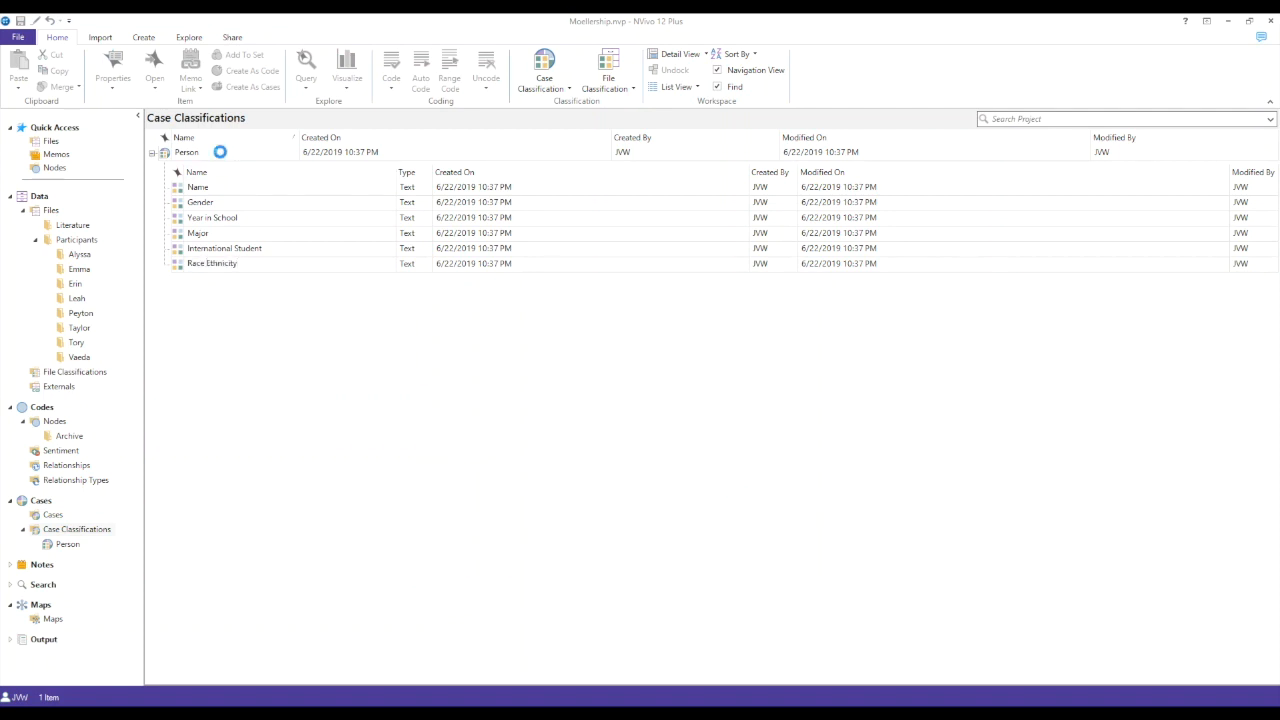
- Add two new attributes named Location and Type of Service to the Person classification
right_click(224, 157)
left_click(150, 182)
type("Location")
key("Return")
right_click(289, 152)
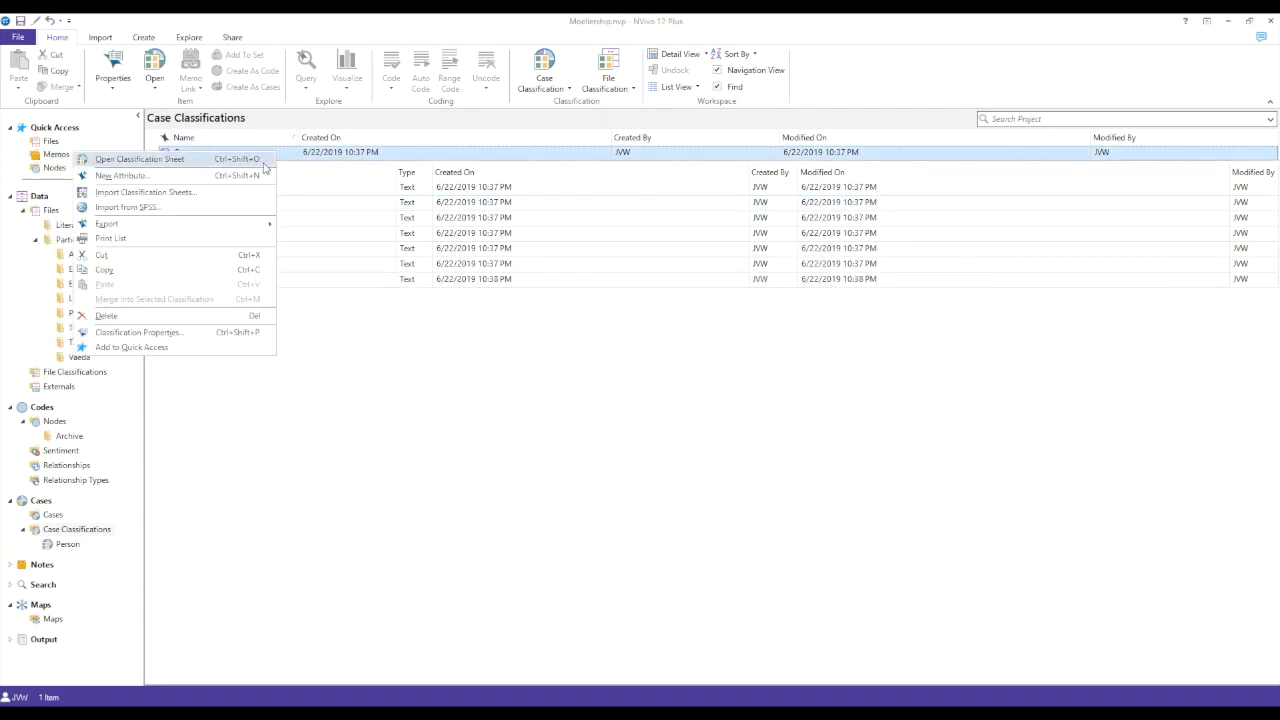
left_click(150, 176)
type("Type of Service")
key("Return")
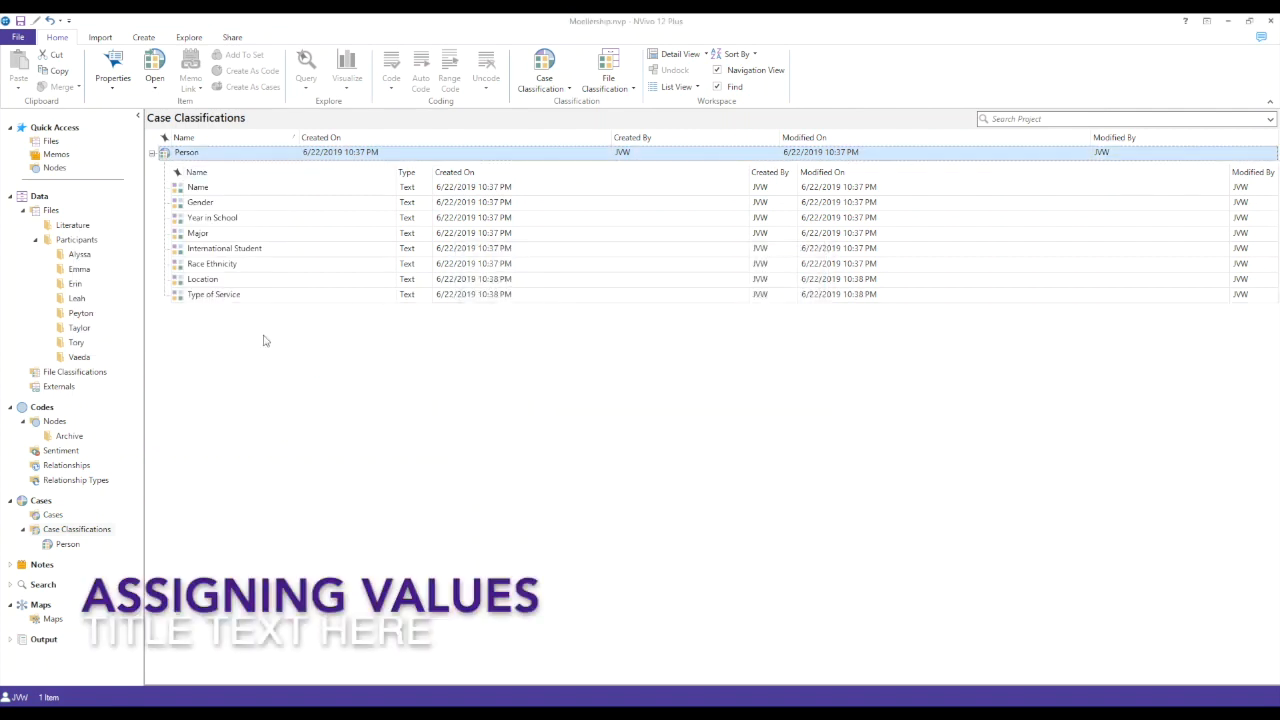
- Add the values Female, Male and Non-Binary to the Gender attribute and save its properties
right_click(207, 210)
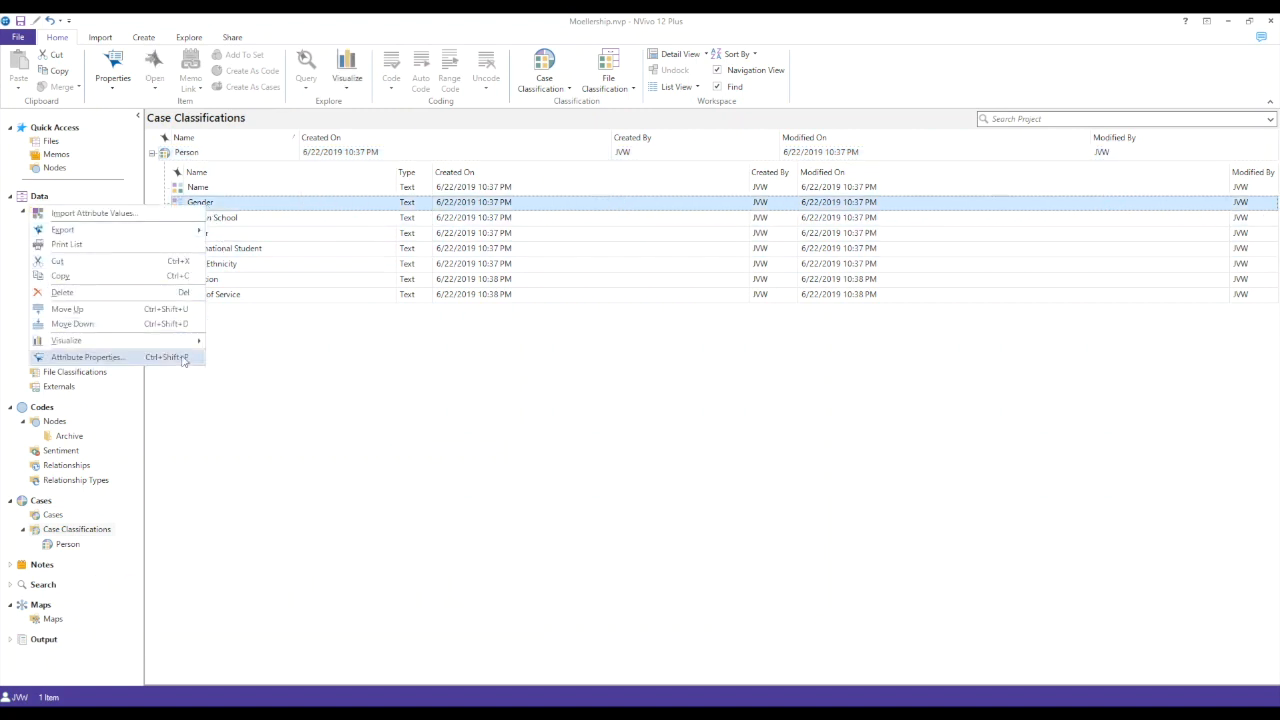
left_click(183, 358)
left_click(514, 281)
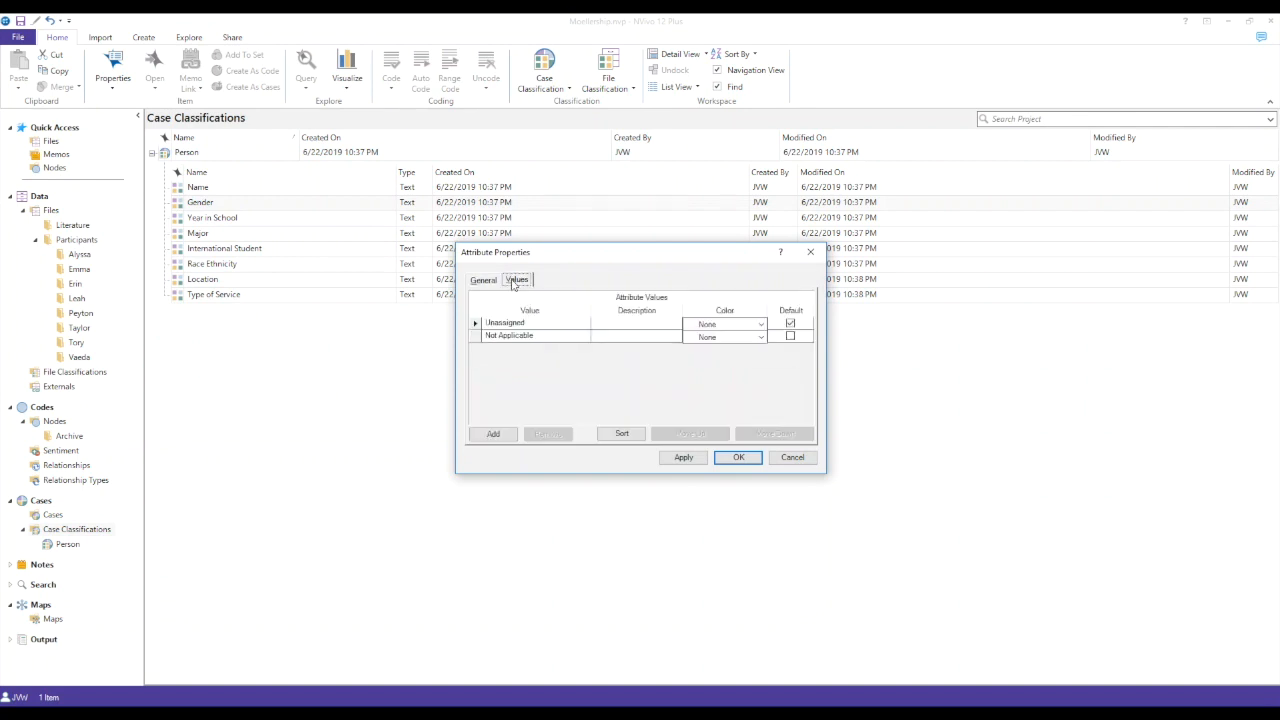
left_click(500, 435)
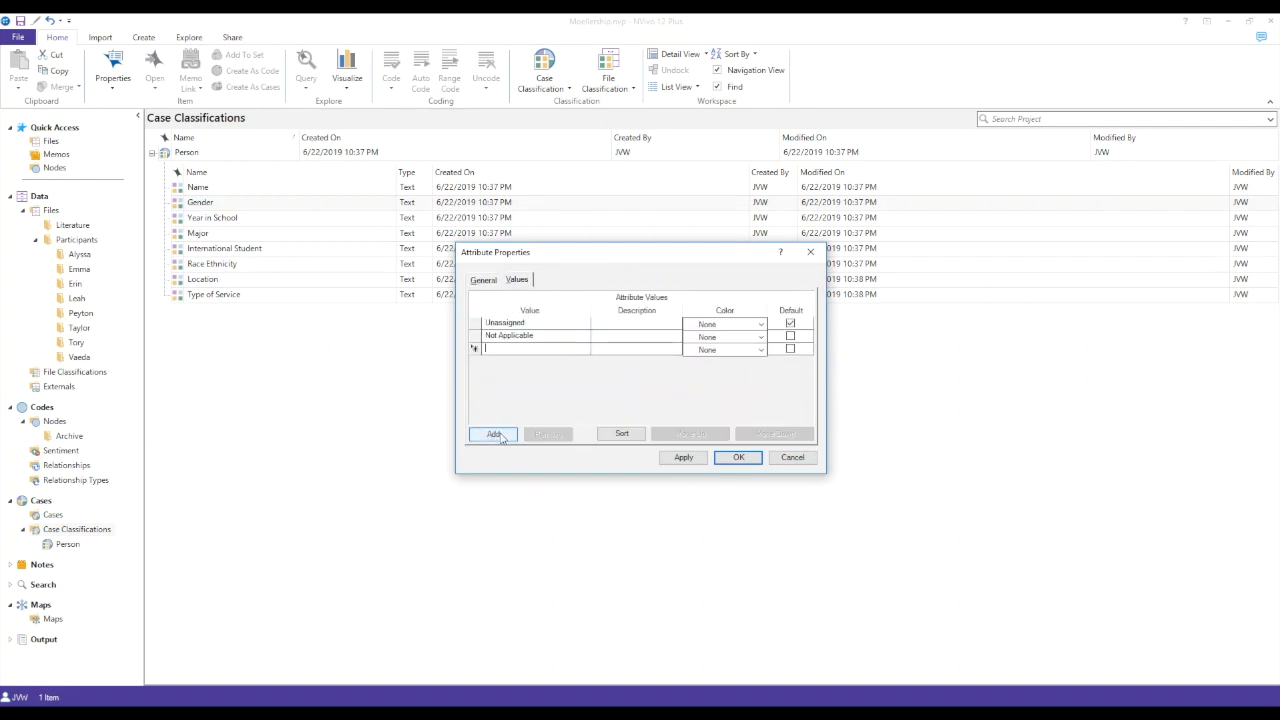
type("Female")
left_click(505, 436)
type("Male")
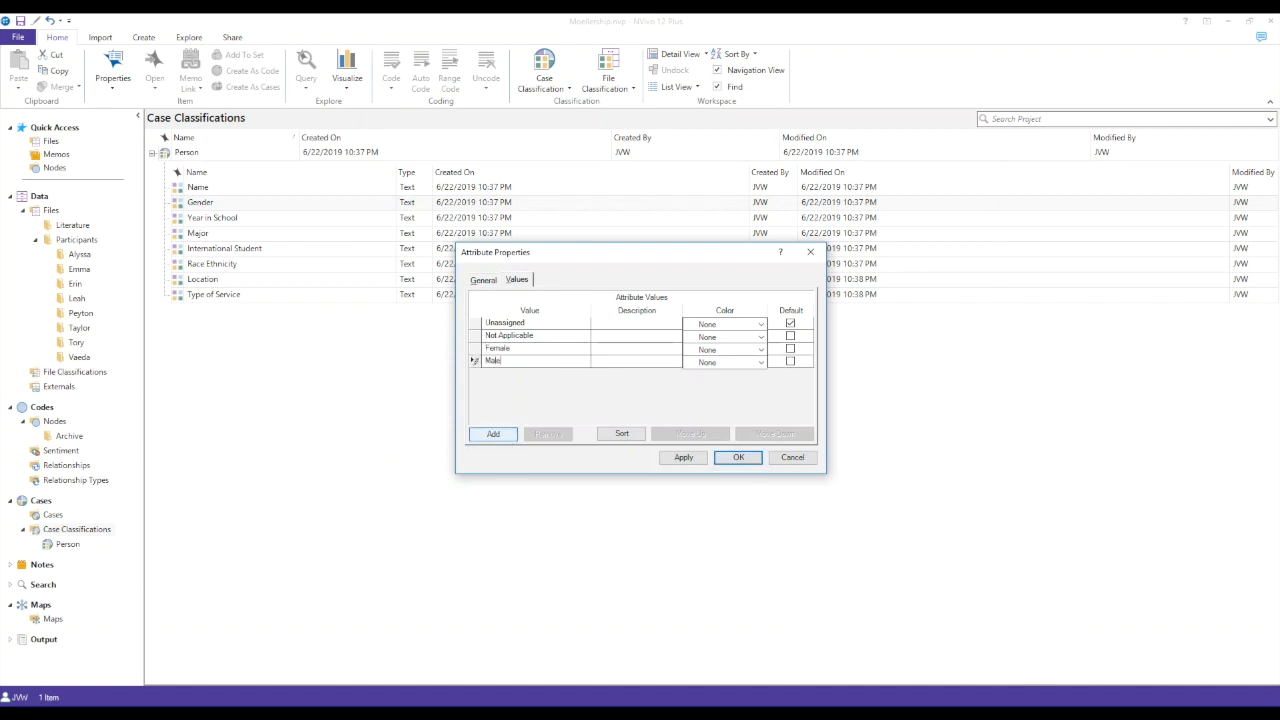
left_click(482, 437)
type("Non-Binary")
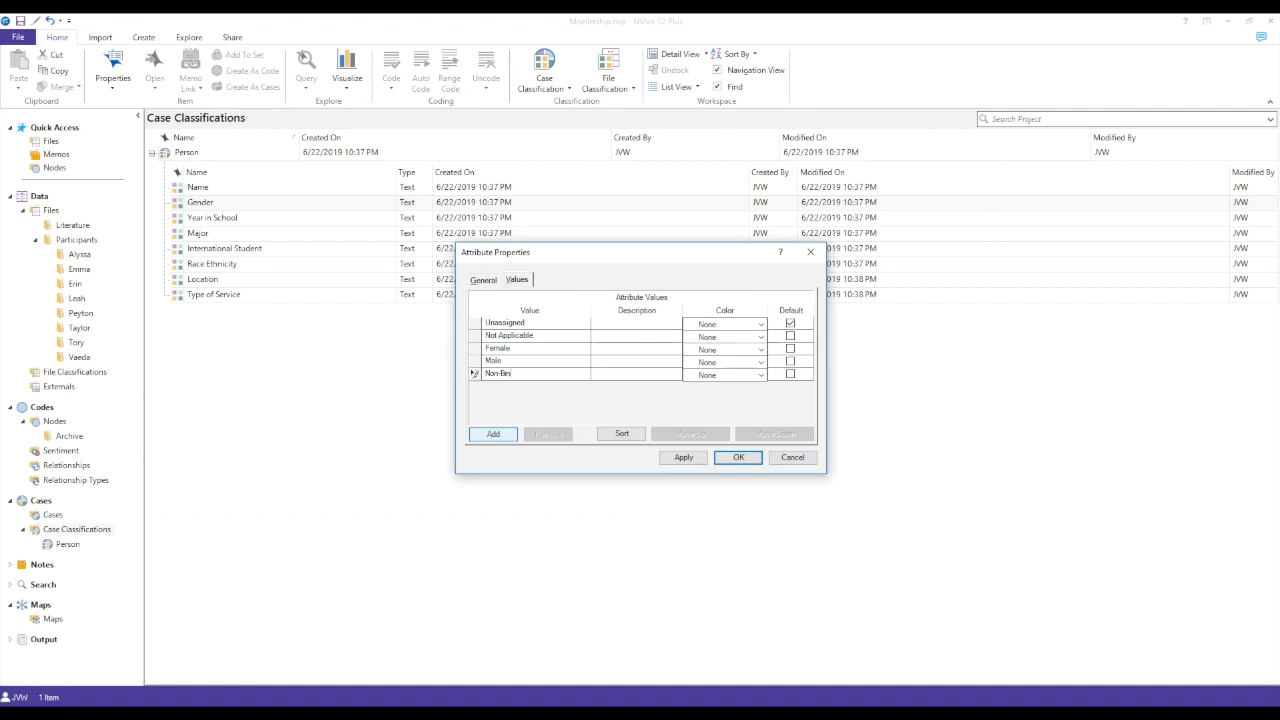
left_click(738, 457)
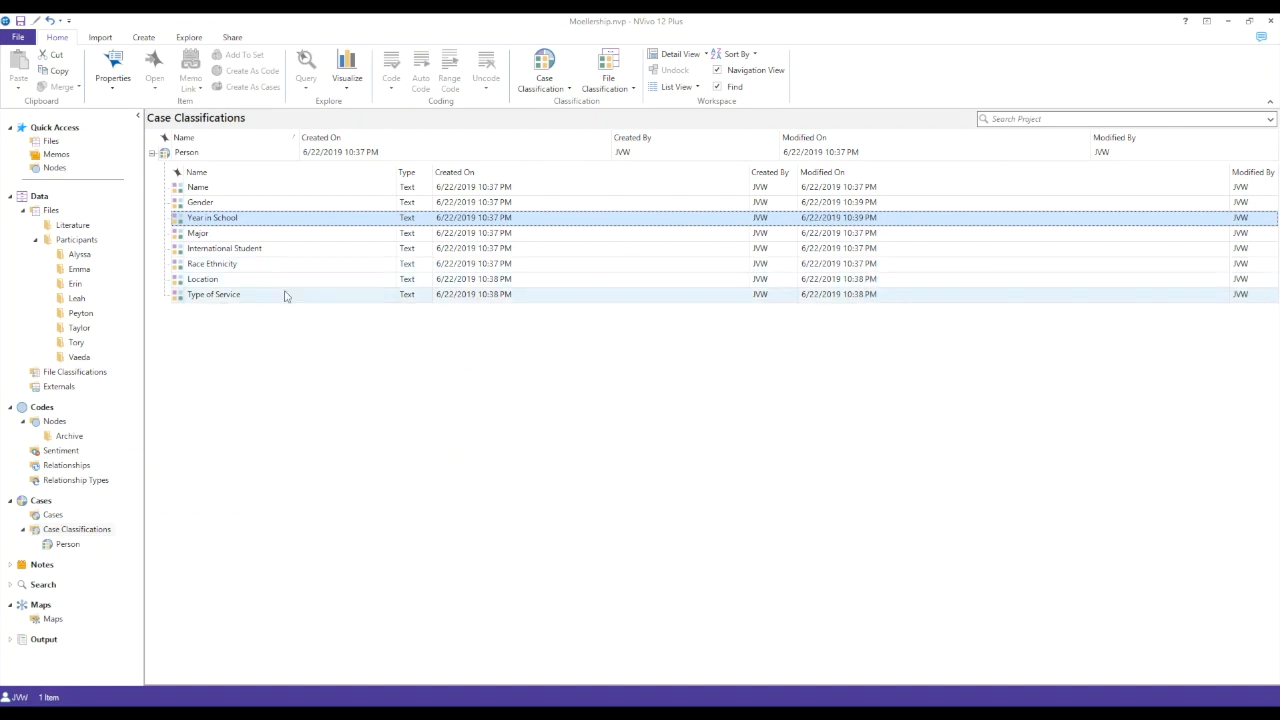
- Start a new case, enter the first participant's name, and assign it the Person classification
left_click(53, 515)
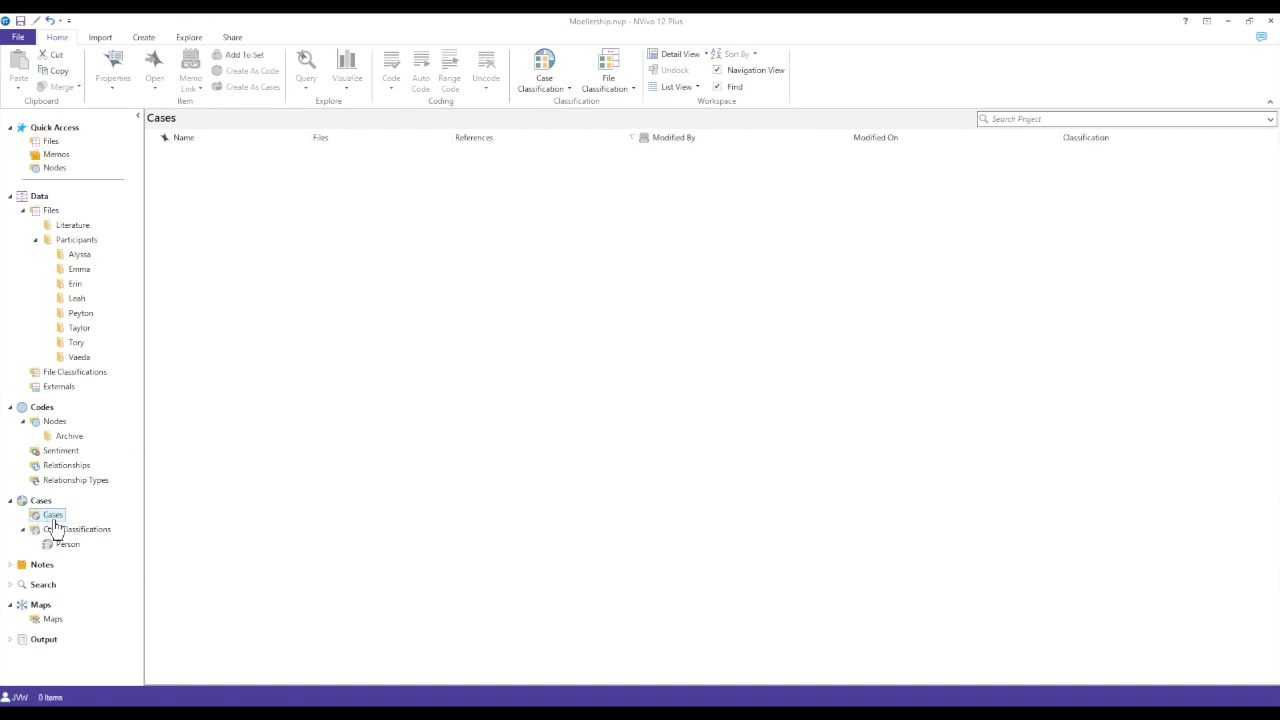
right_click(187, 196)
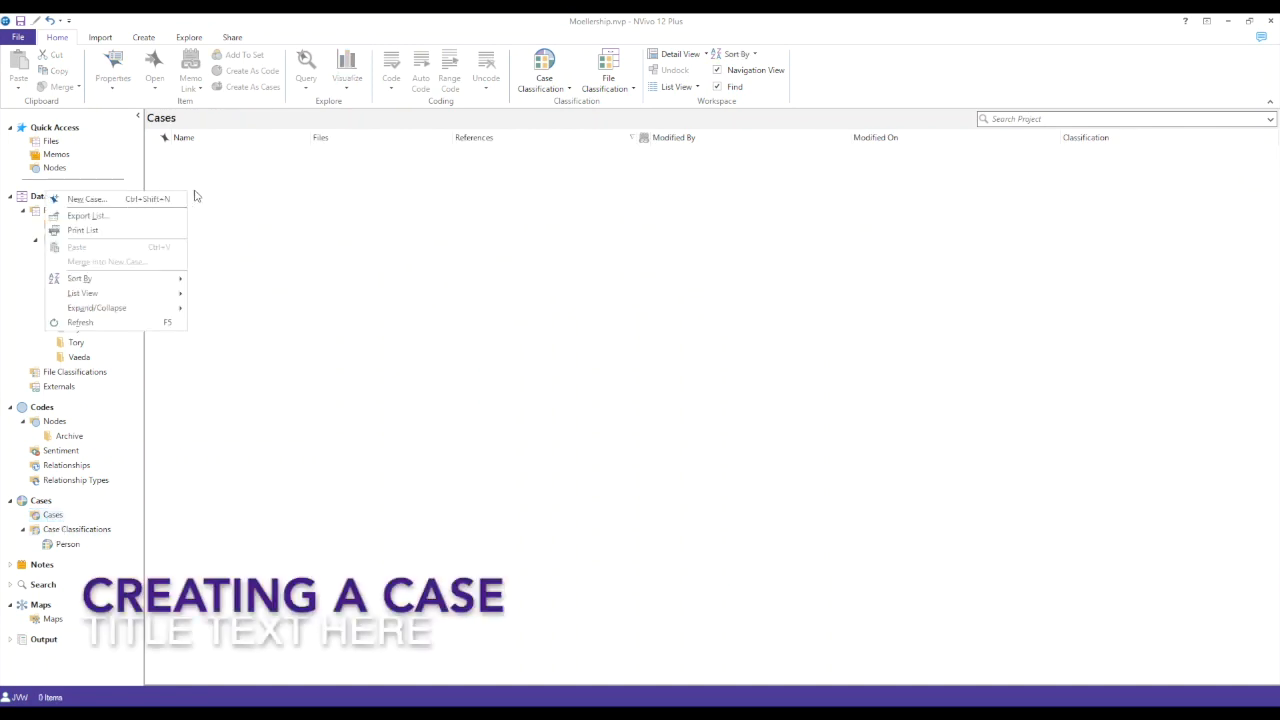
left_click(163, 200)
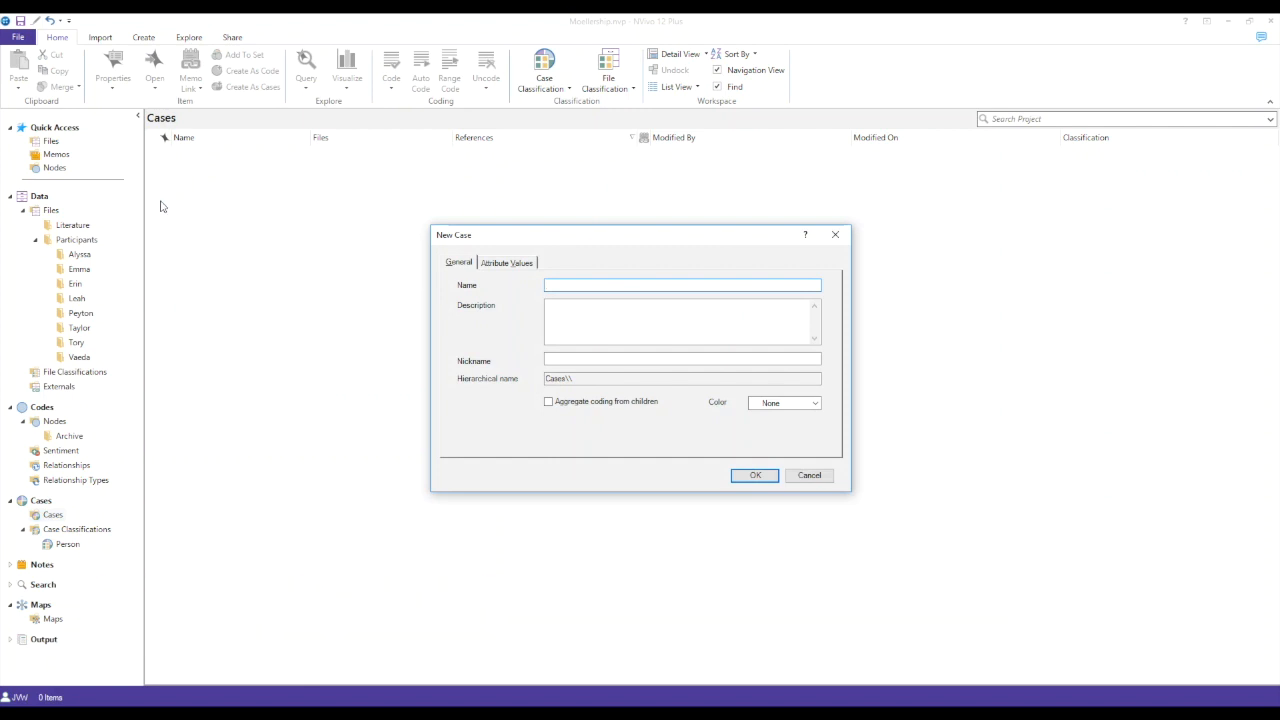
type("Alyssa")
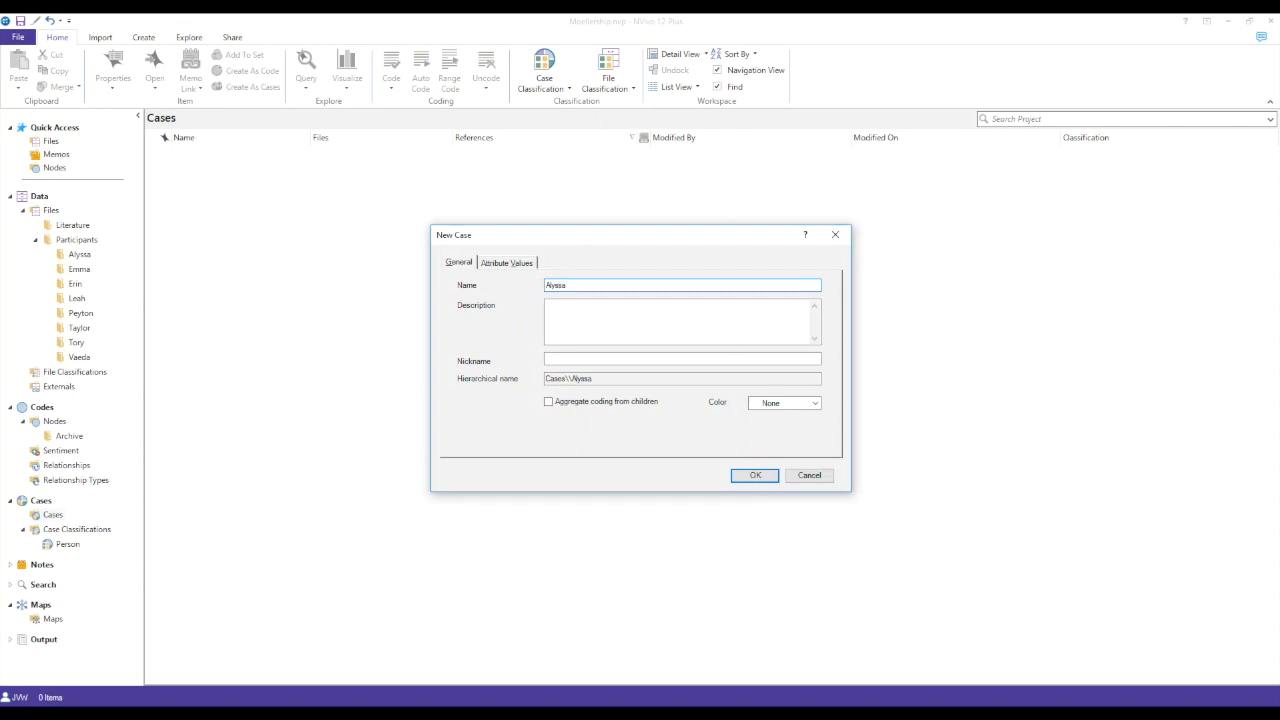
left_click(491, 266)
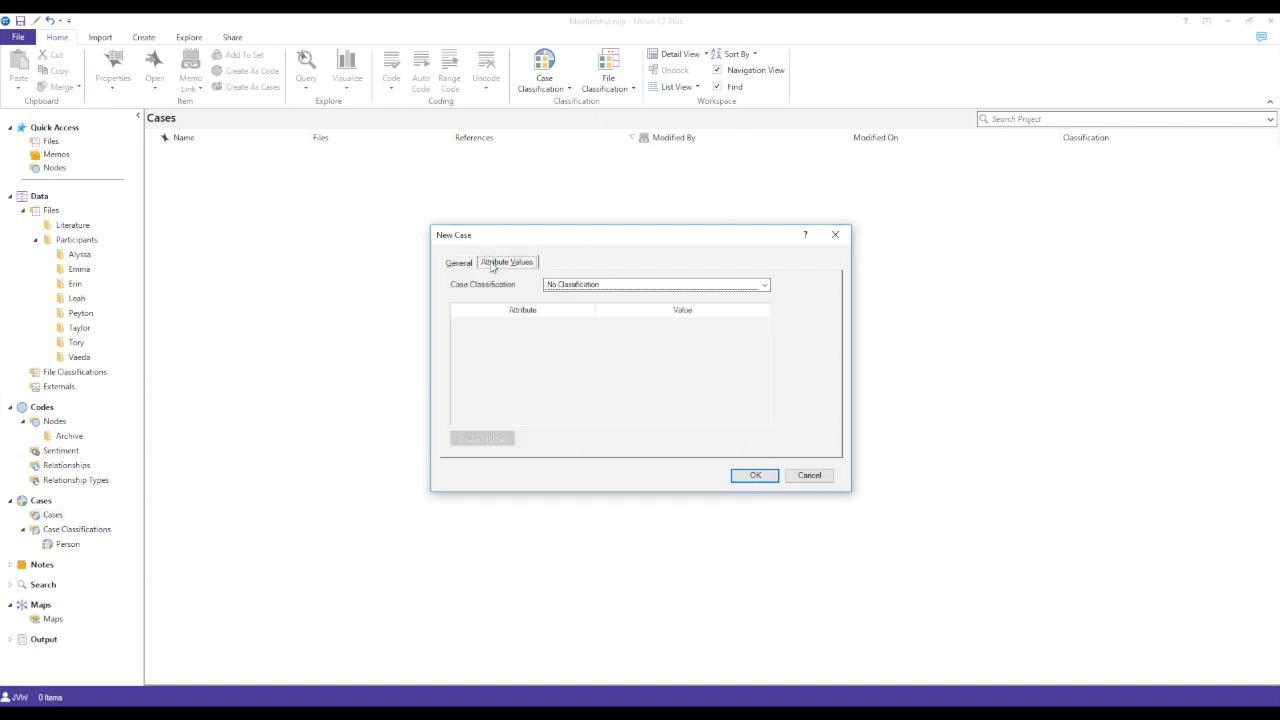
left_click(607, 287)
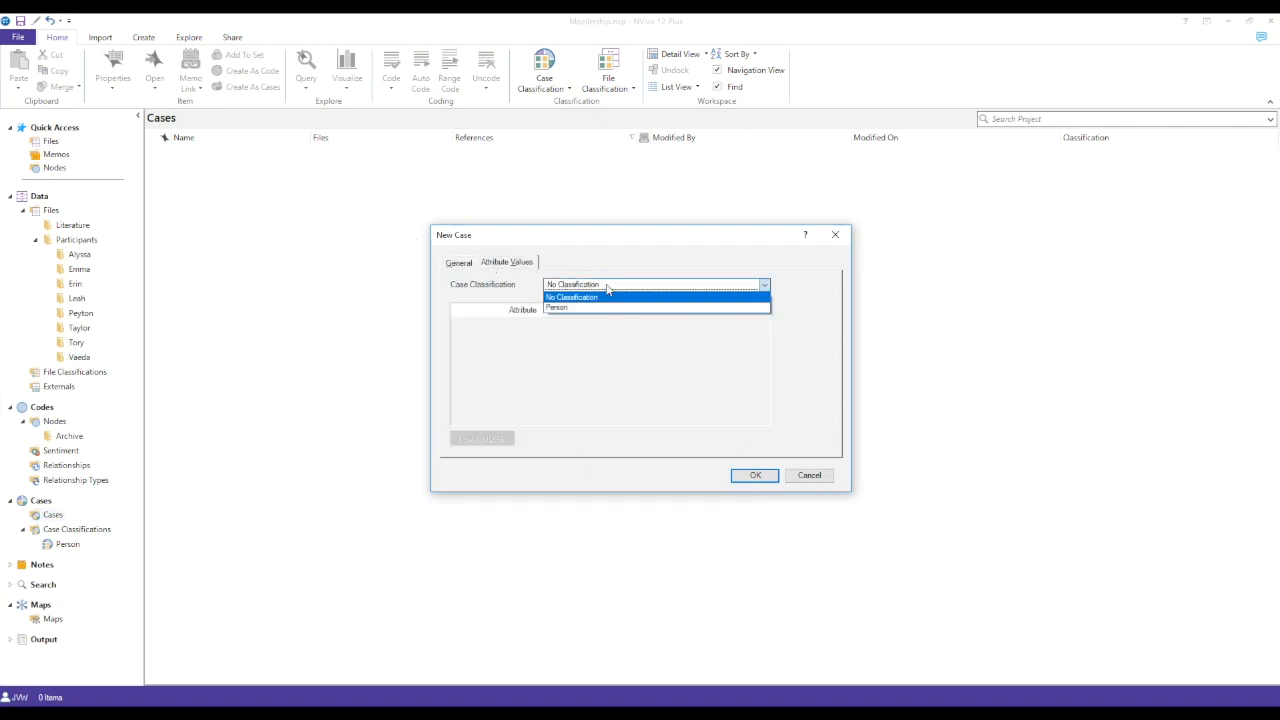
left_click(596, 302)
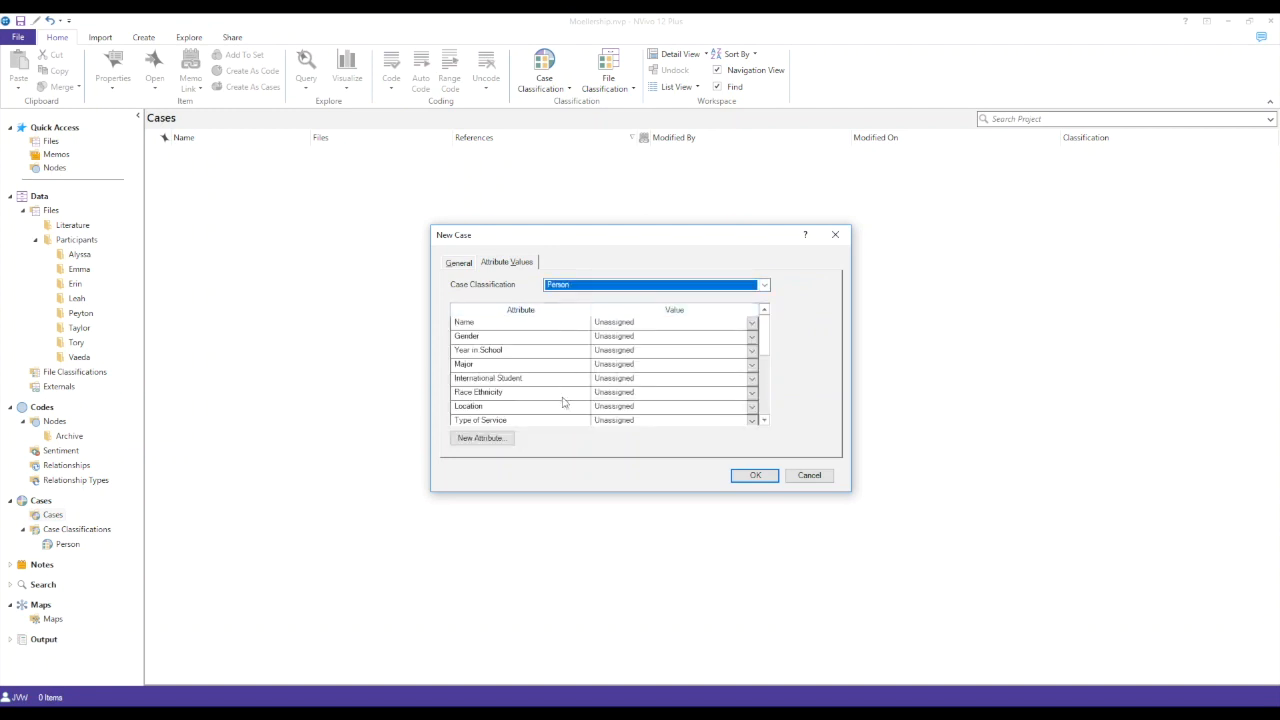
- Set the new case's Gender to Female and its Year in School to First Year
left_click(751, 338)
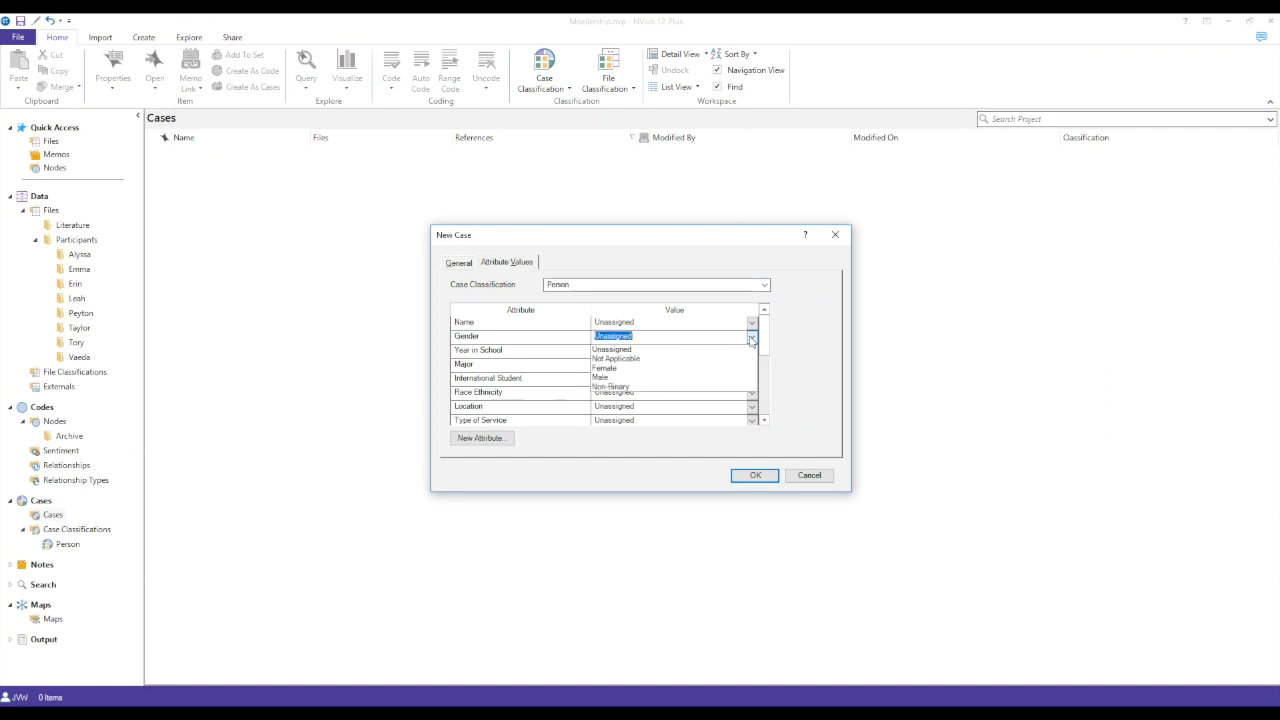
left_click(641, 369)
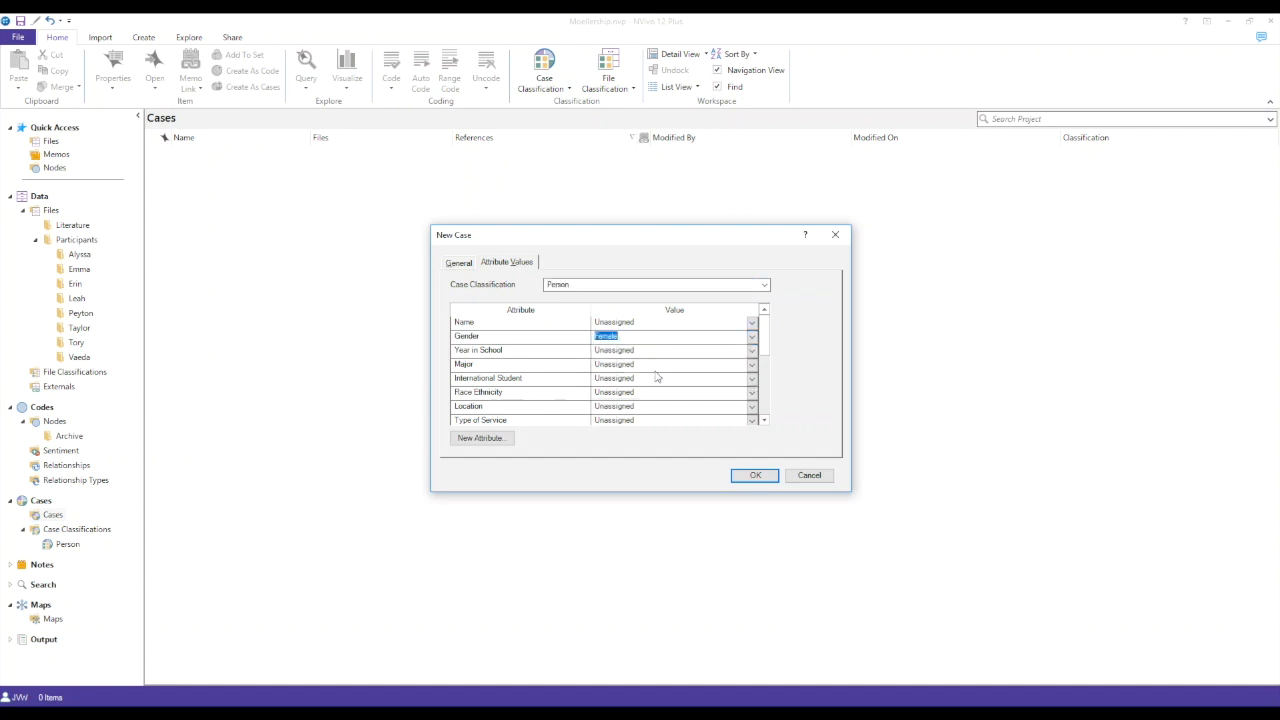
left_click(751, 350)
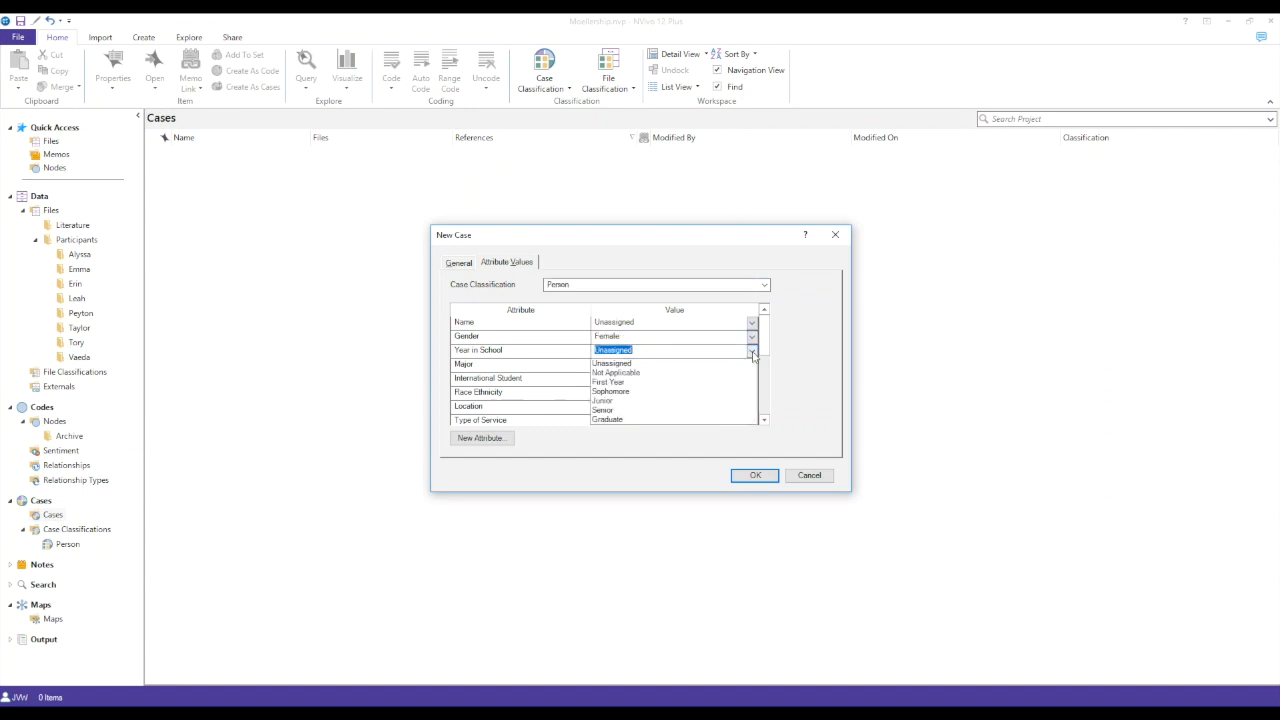
left_click(690, 384)
- Set the new case's Major to Statistics and its International Student value to No
left_click(752, 368)
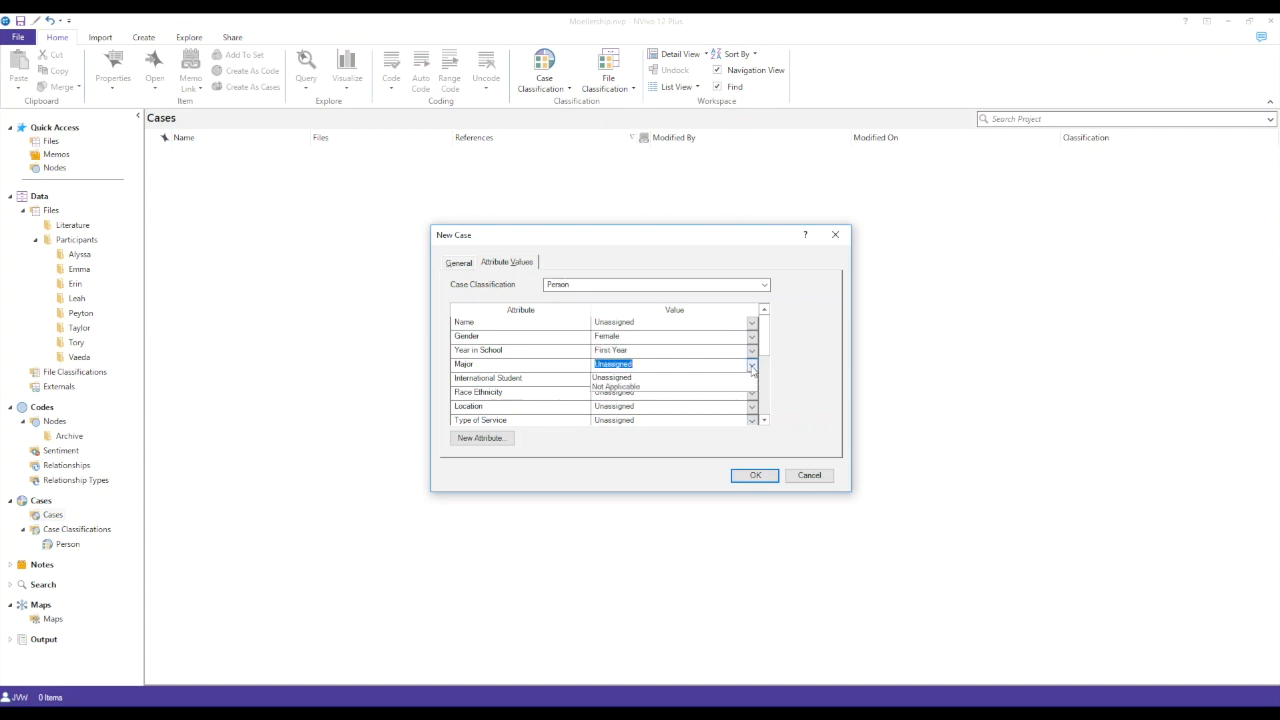
left_click(752, 369)
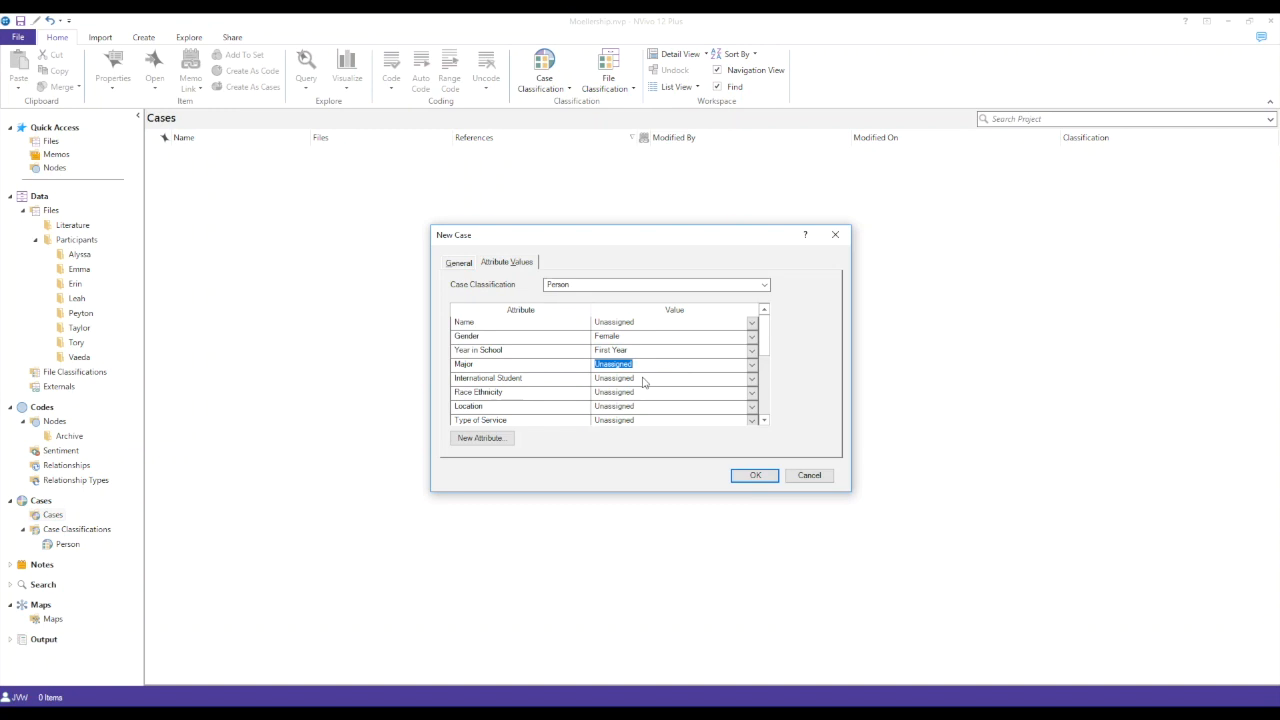
type("Statistics")
key("Tab")
key("Tab")
type("No")
key("Tab")
key("shift+Tab")
type("No")
key("BackSpace")
- Set the case's Race Ethnicity to White, Location to Lakeland and Type of Service to Youth Program, and save the case
key("Tab")
key("Tab")
type("White")
key("Tab")
key("Tab")
type("Lakeland")
key("Tab")
key("Tab")
type("Youth Program")
key("Return")
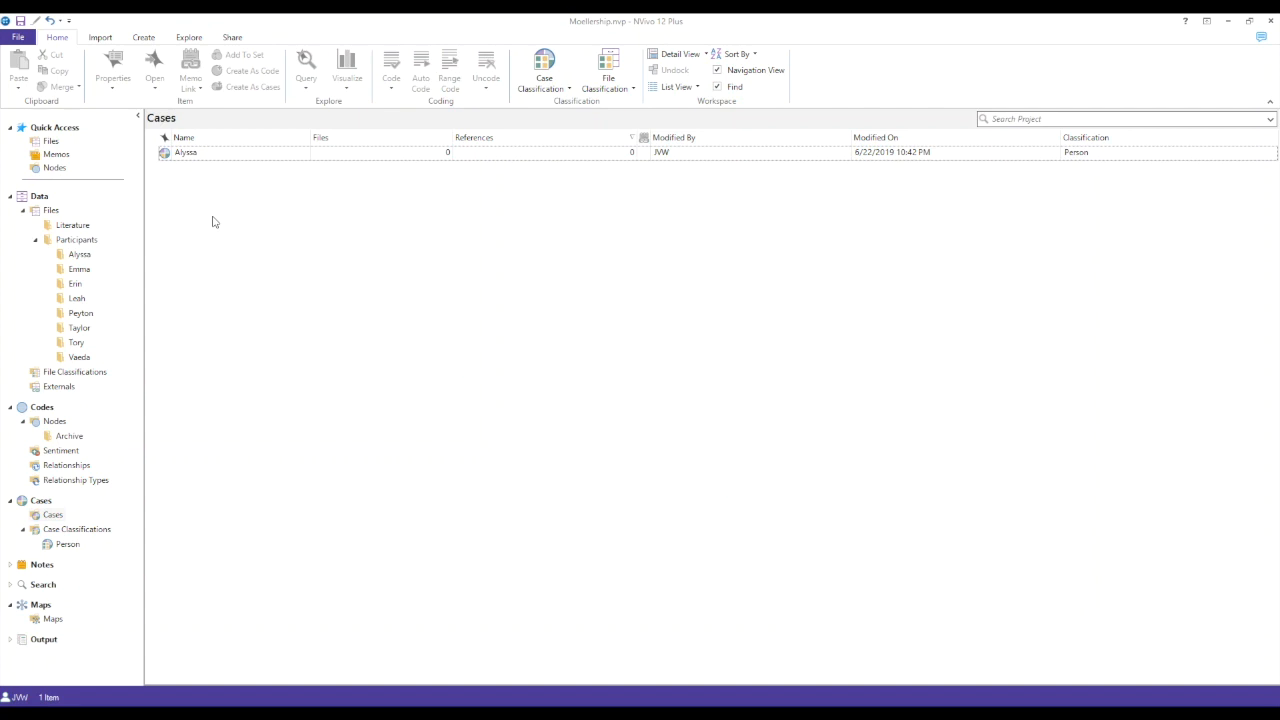
- Start importing a classification sheet and choose the Moellership Participants Excel file from the Desktop as its source
left_click(569, 88)
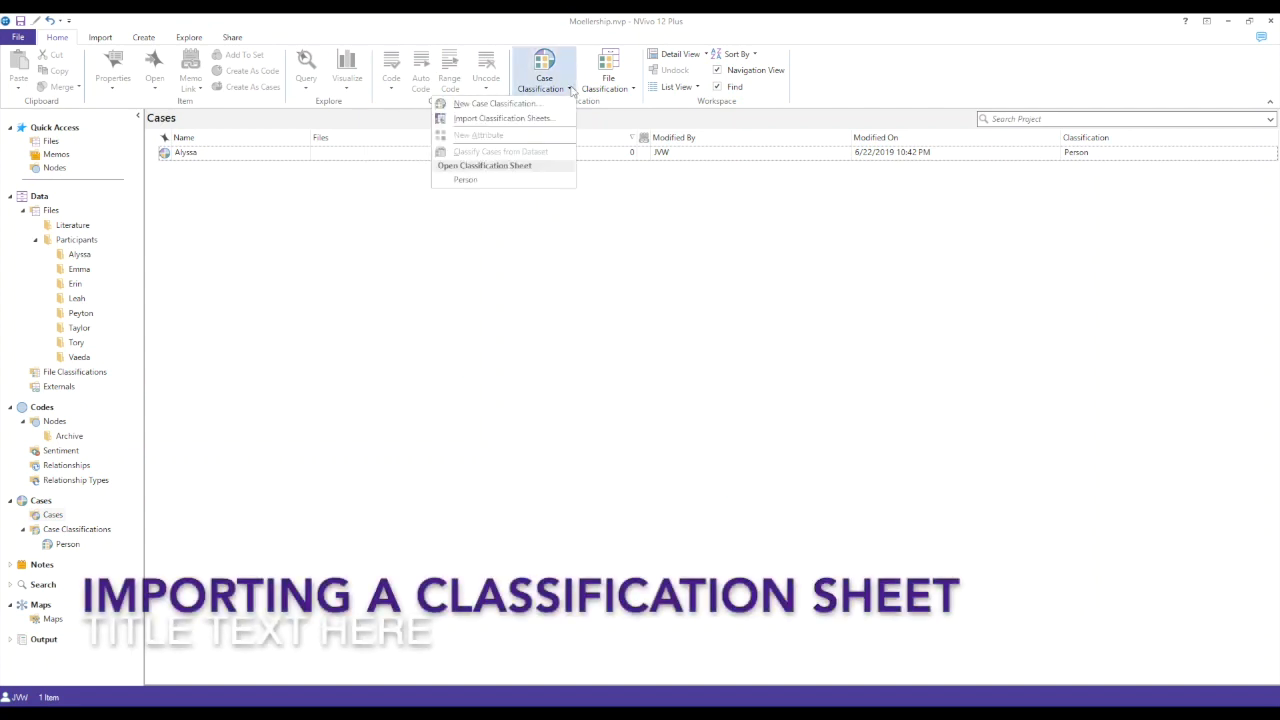
left_click(559, 119)
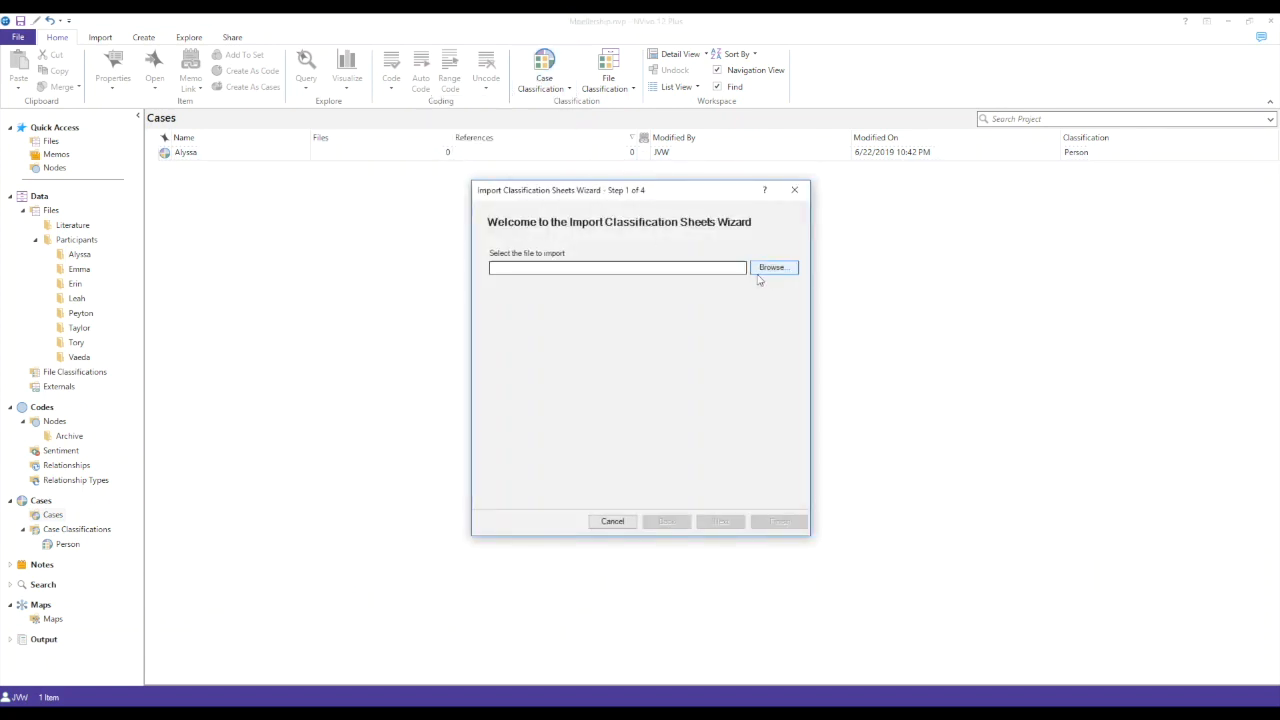
left_click(776, 268)
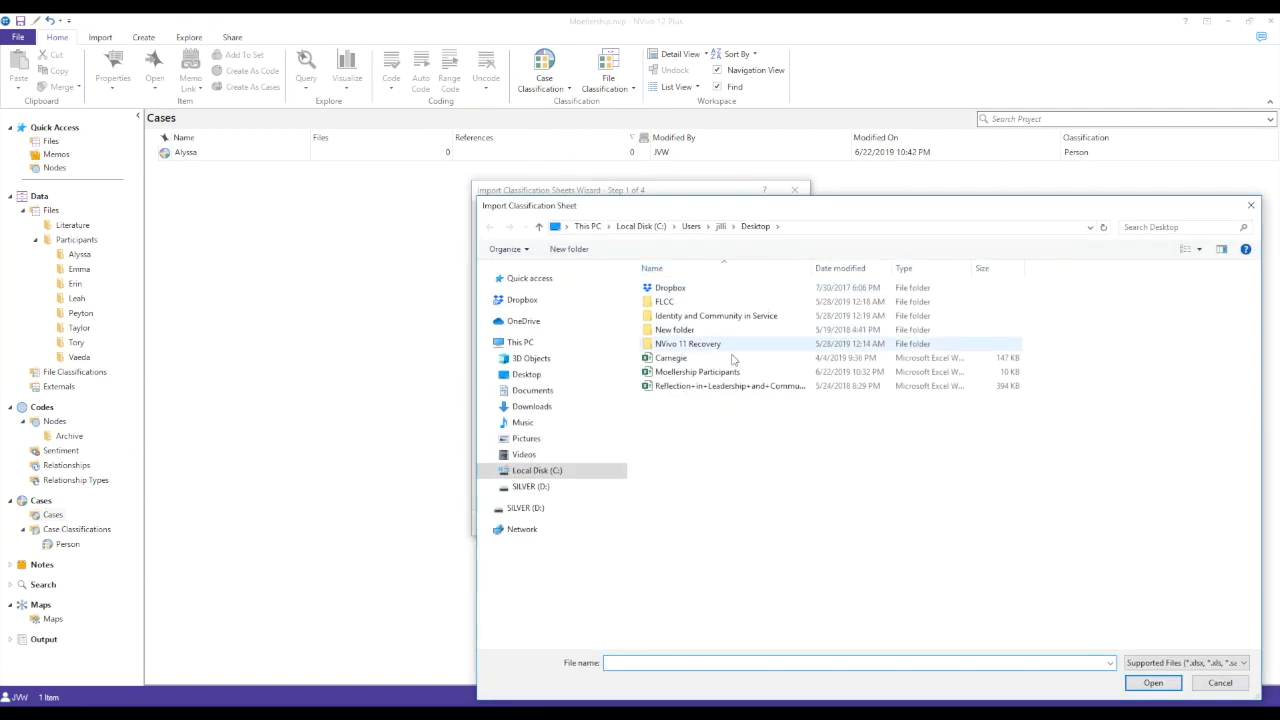
left_click(705, 373)
left_click(1153, 683)
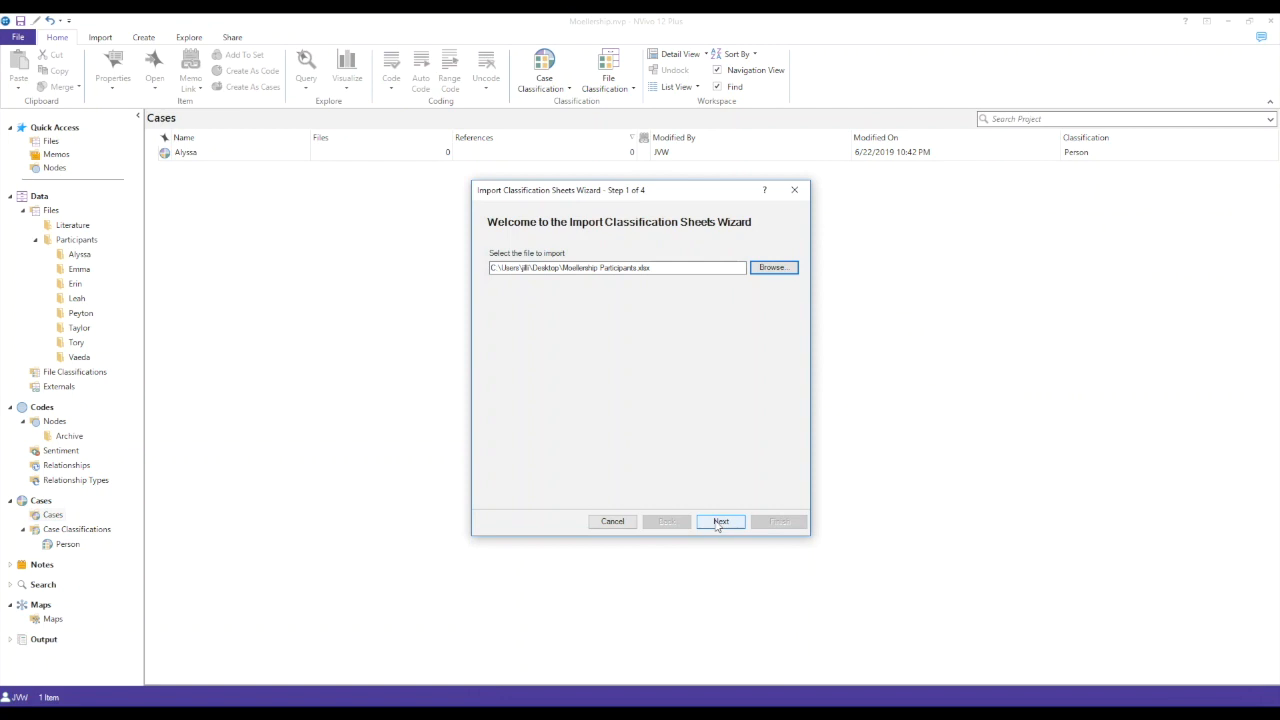
- Import the sheet as a Case Classification with cases as hierarchical names, creating missing cases and keeping the default value and date formats
left_click(719, 523)
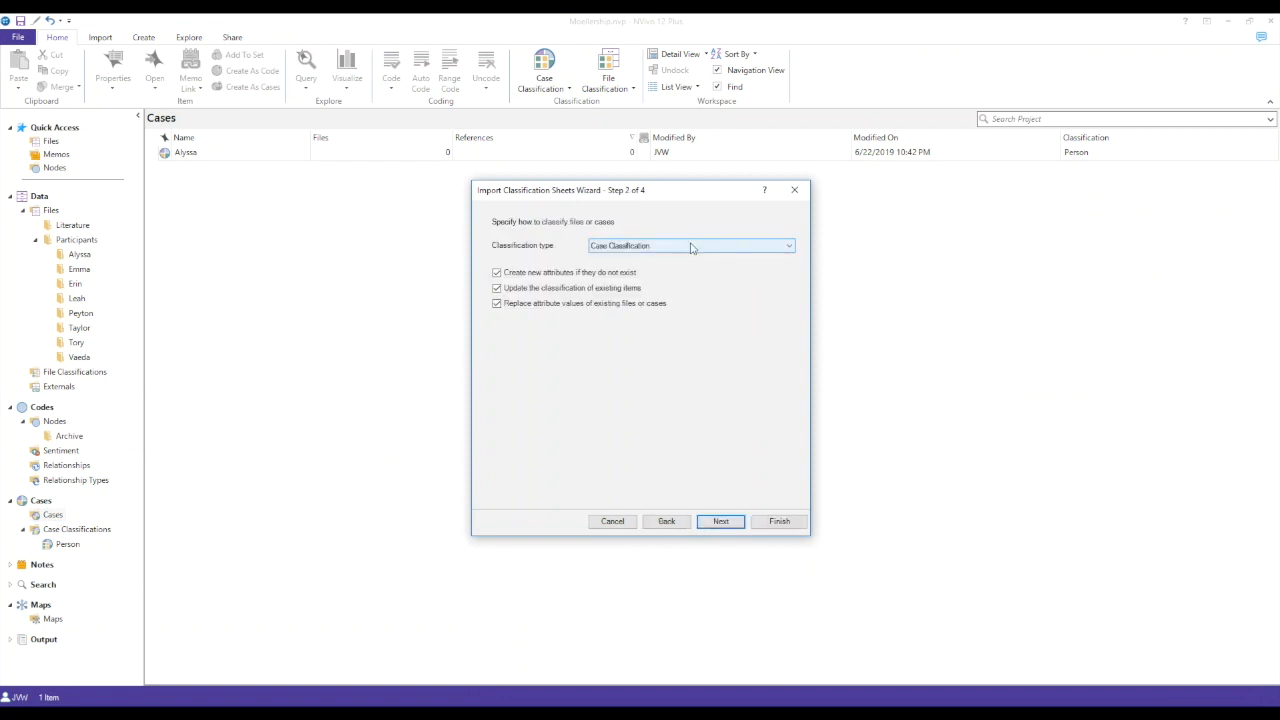
left_click(720, 521)
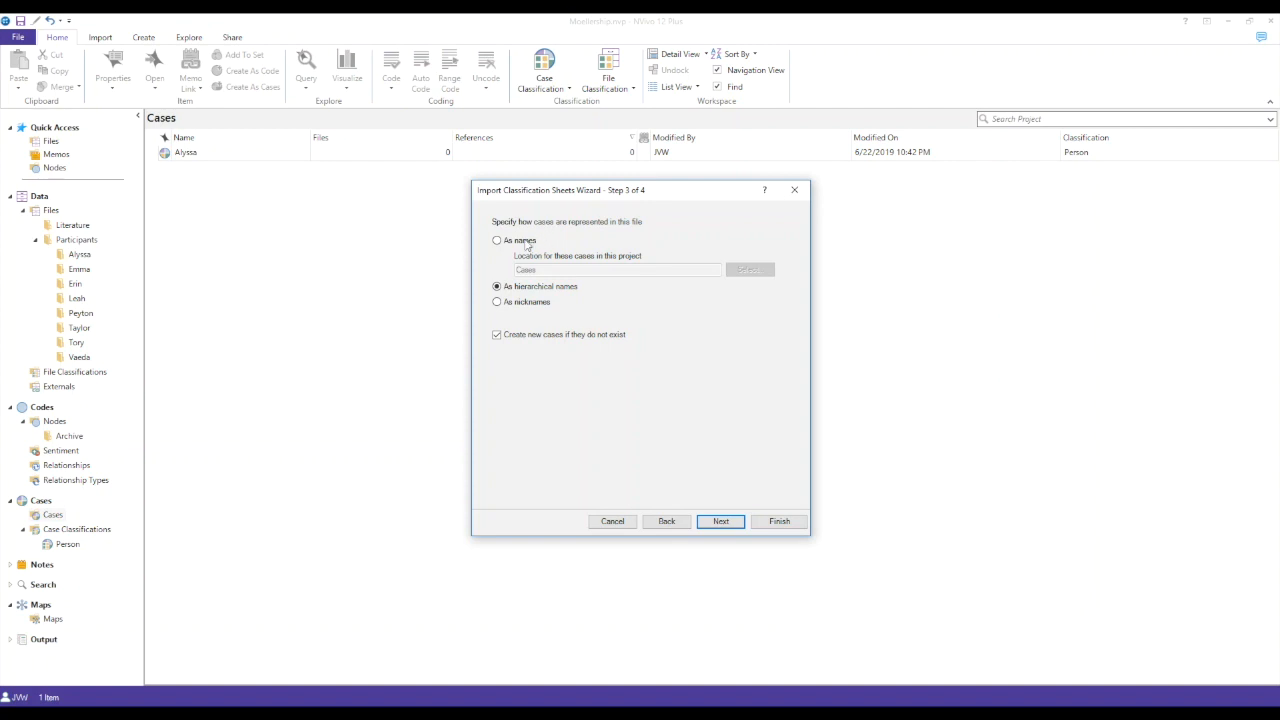
left_click(720, 521)
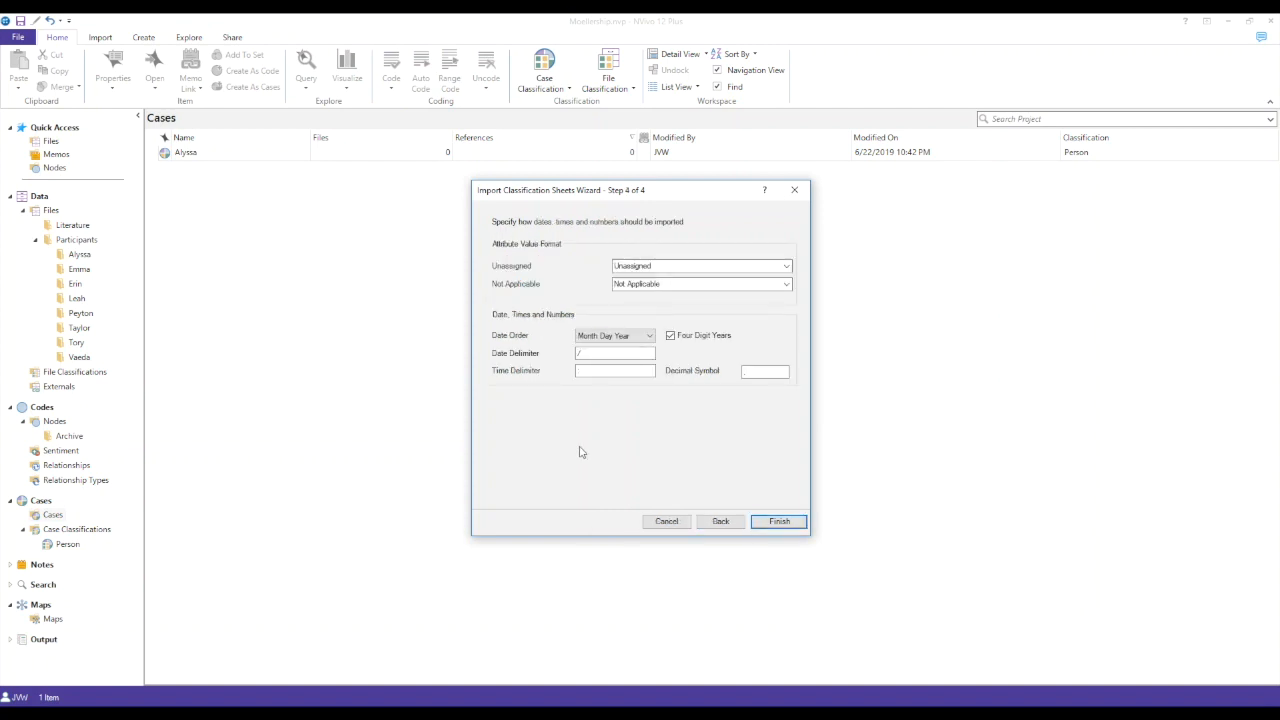
left_click(779, 521)
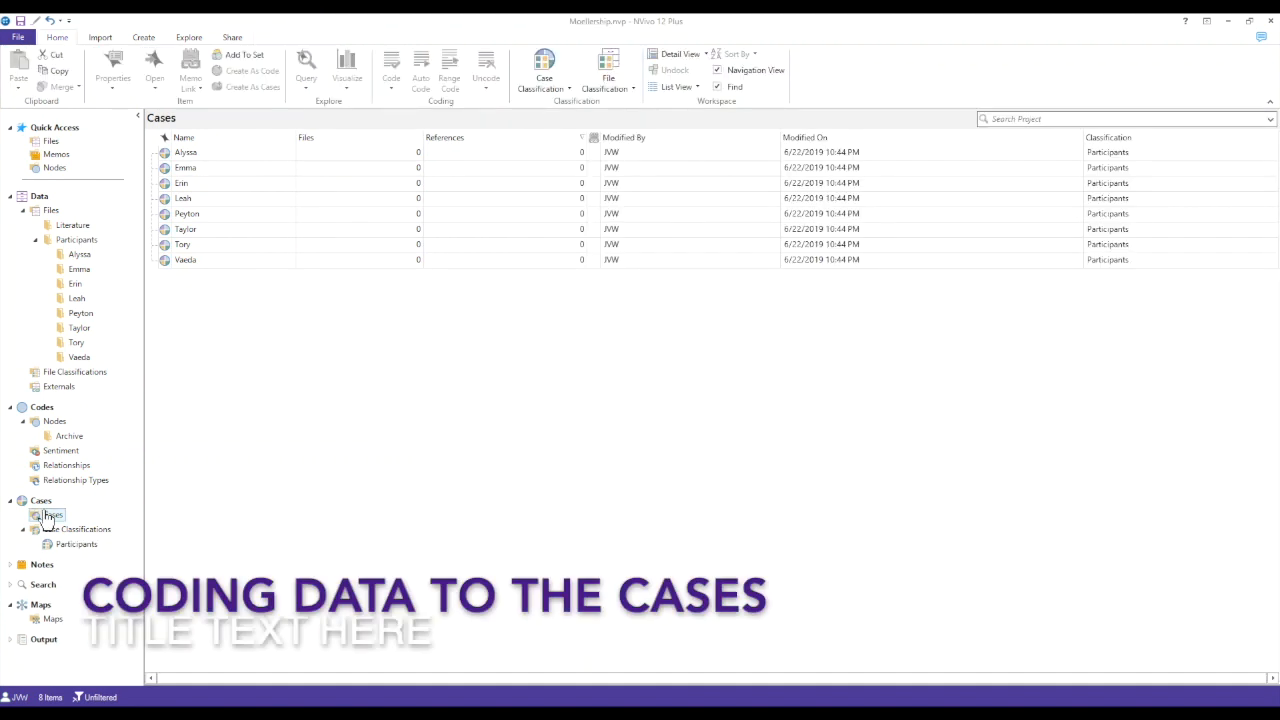
- Code all files in the first participant's folder to that participant's matching case
left_click(79, 254)
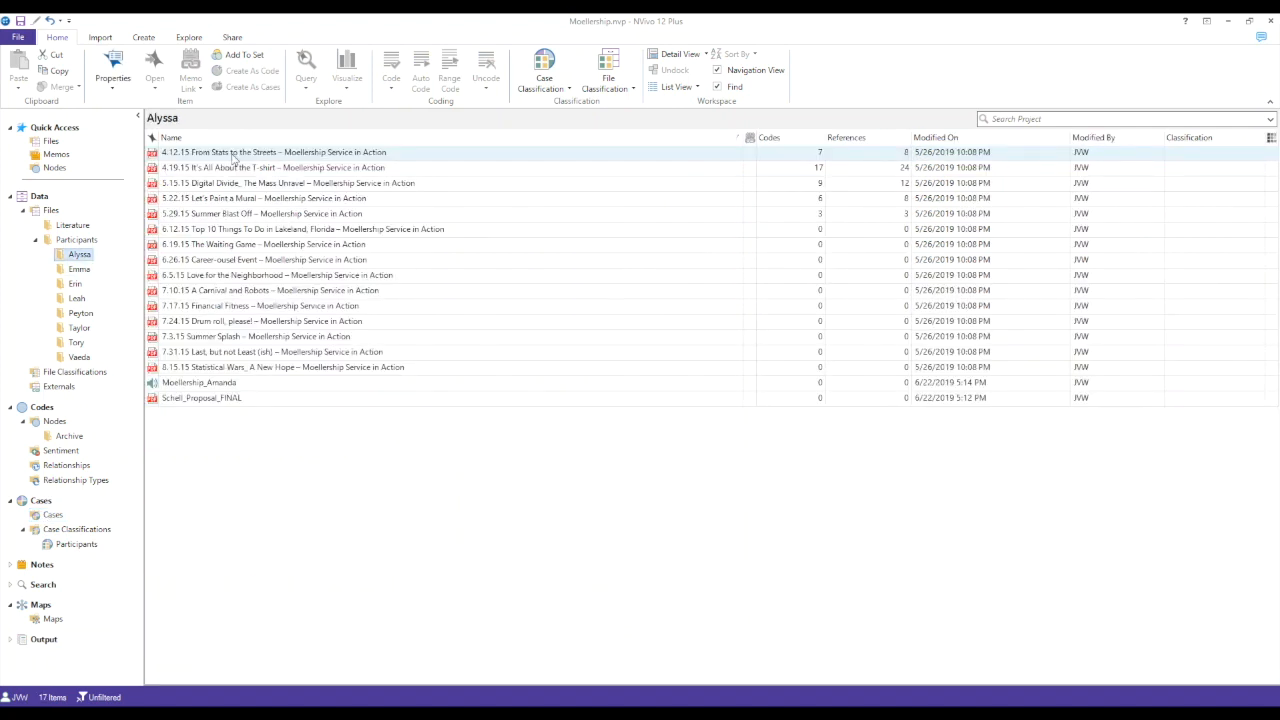
left_click(233, 155)
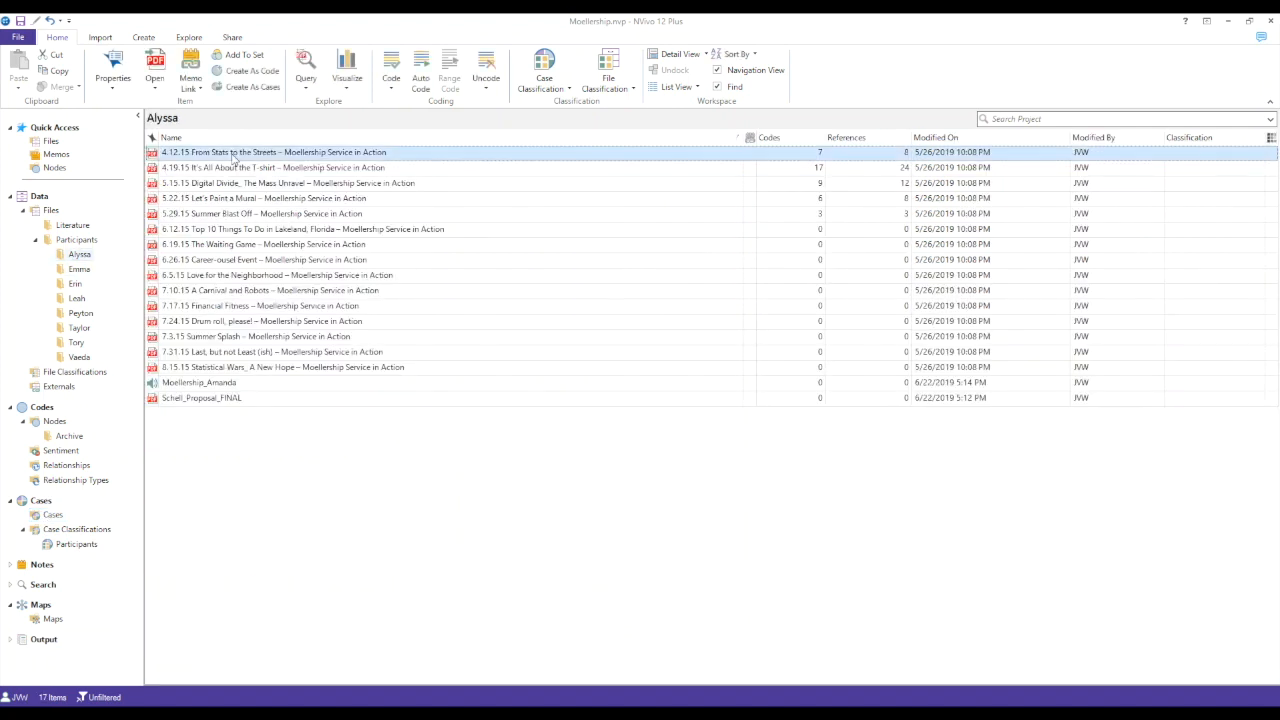
left_click(207, 400, "shift")
right_click(216, 279)
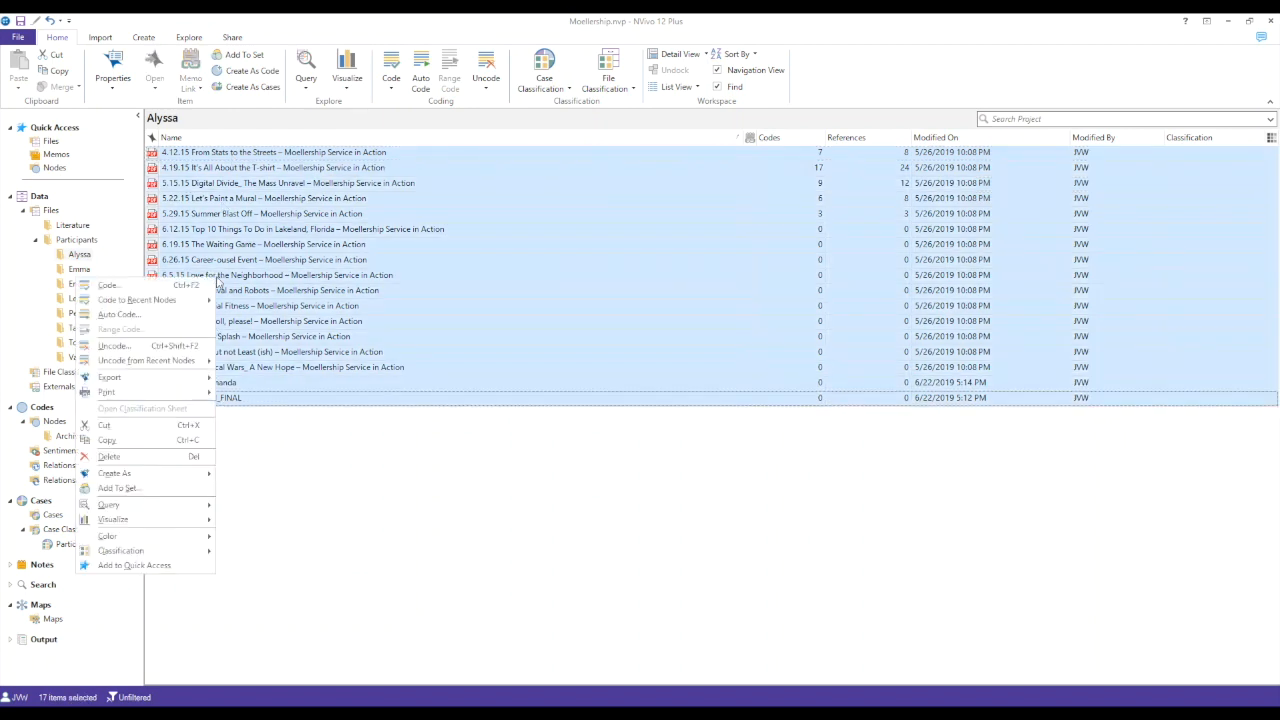
left_click(198, 288)
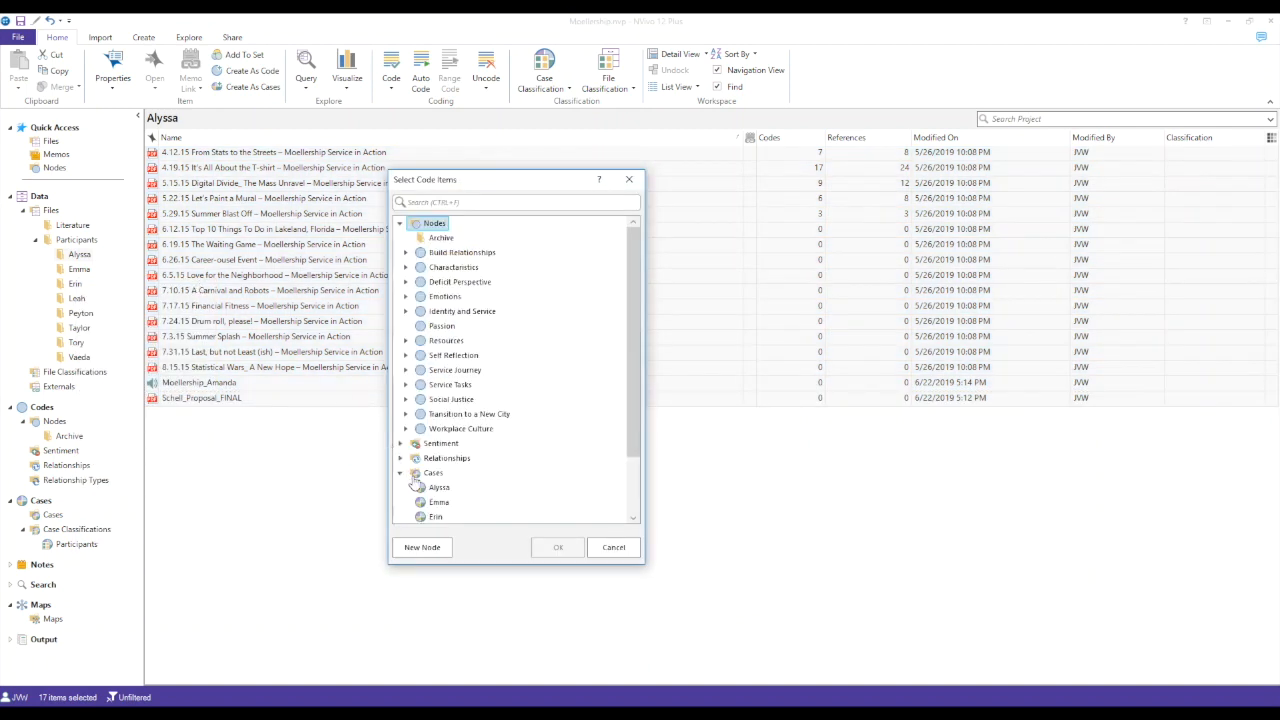
left_click(437, 489)
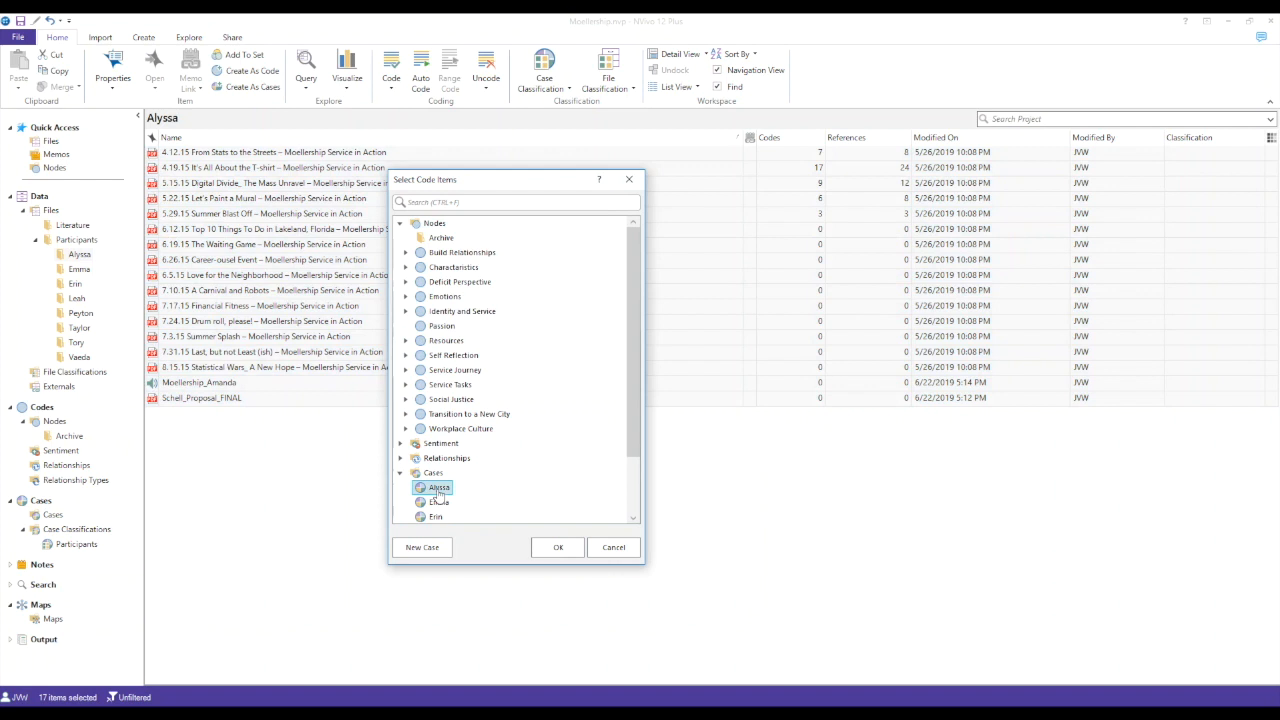
left_click(566, 556)
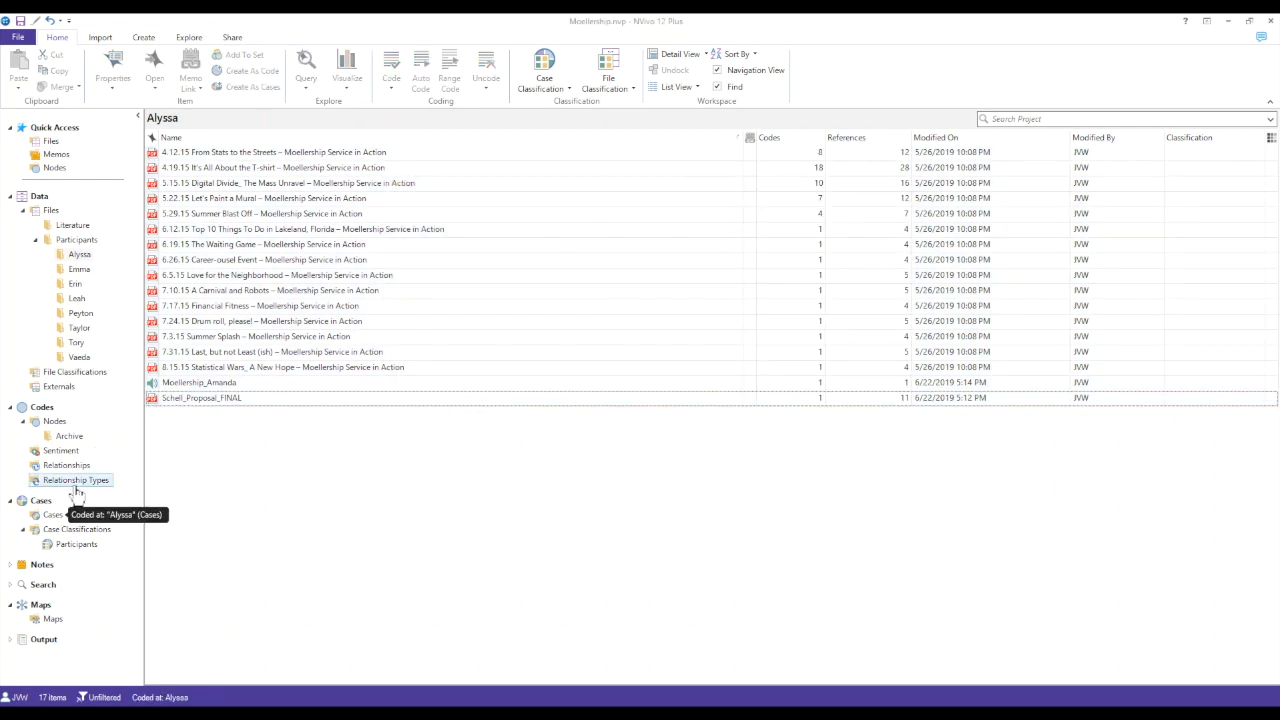
- Review the attributes of the Participants case classification, the list of cases and the first participant's coded files
left_click(50, 515)
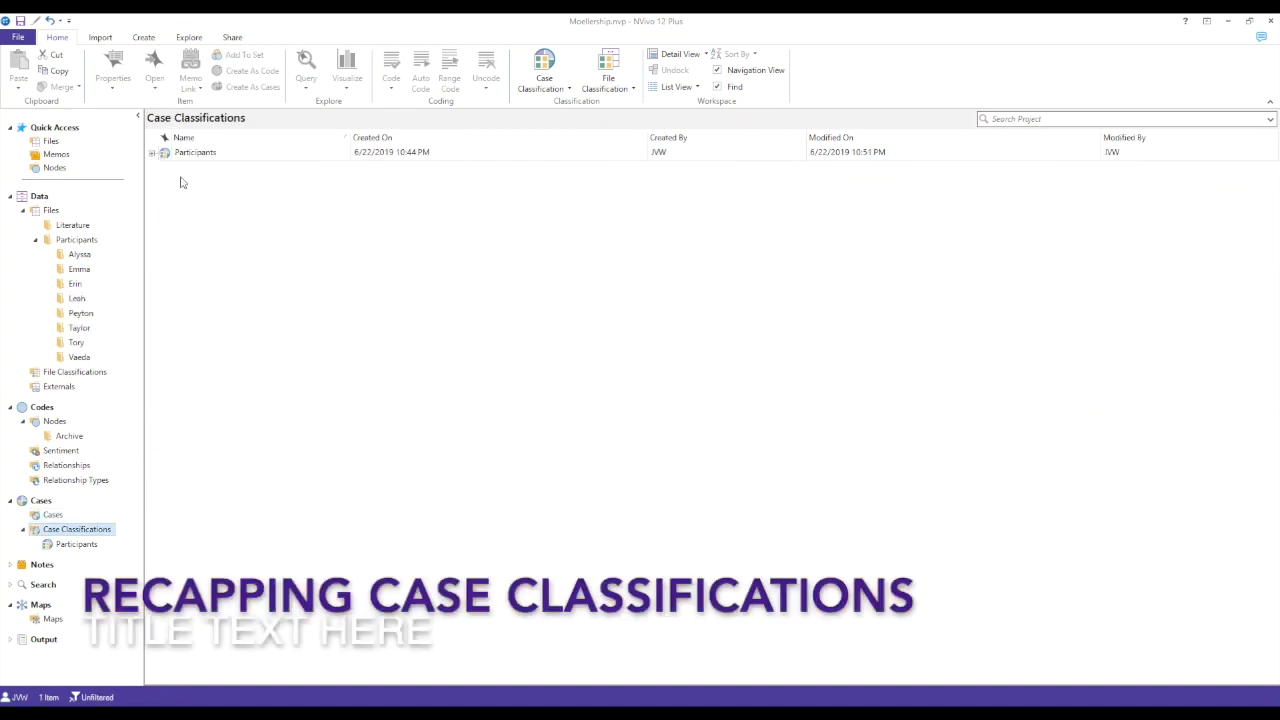
left_click(153, 155)
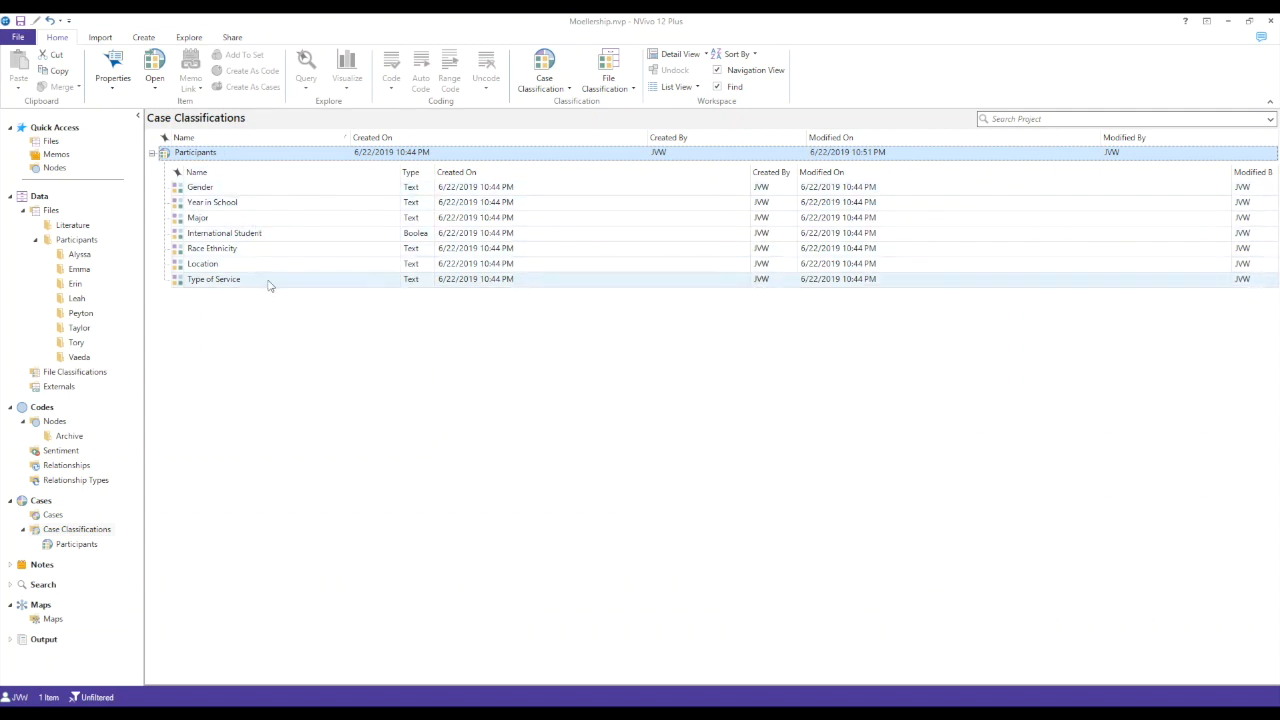
left_click(47, 515)
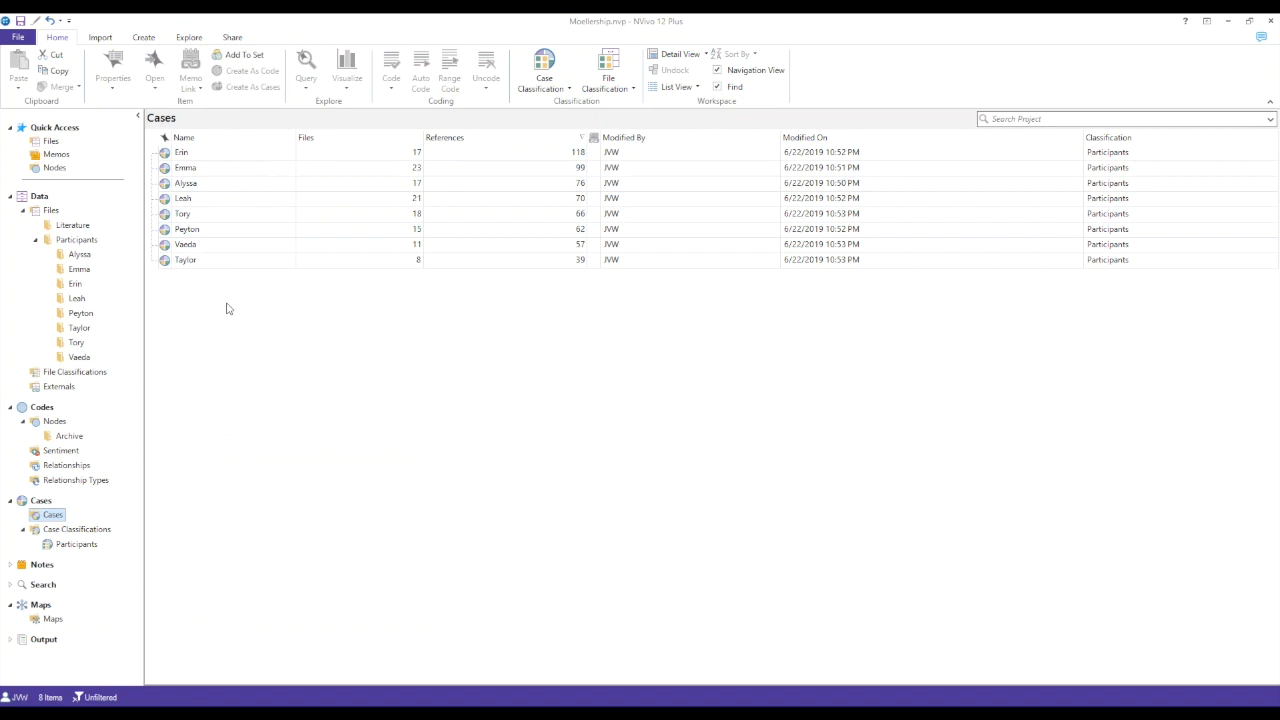
left_click(79, 254)
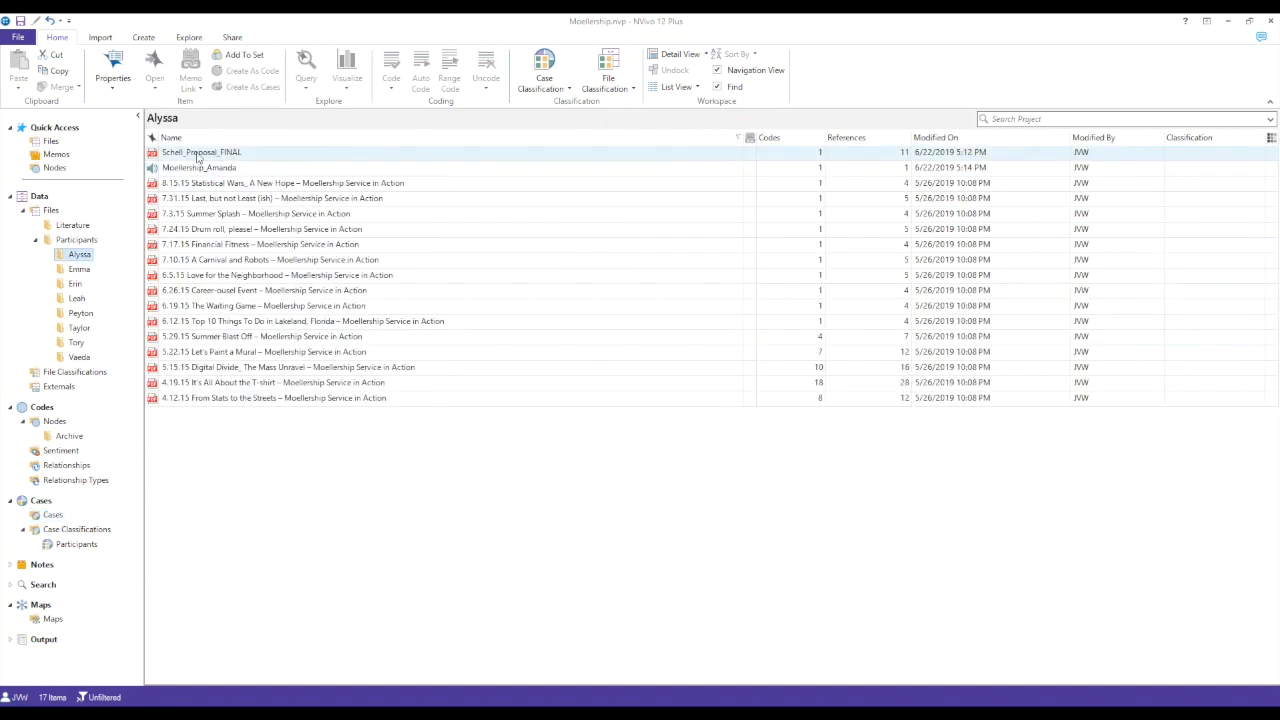
left_click(50, 514)
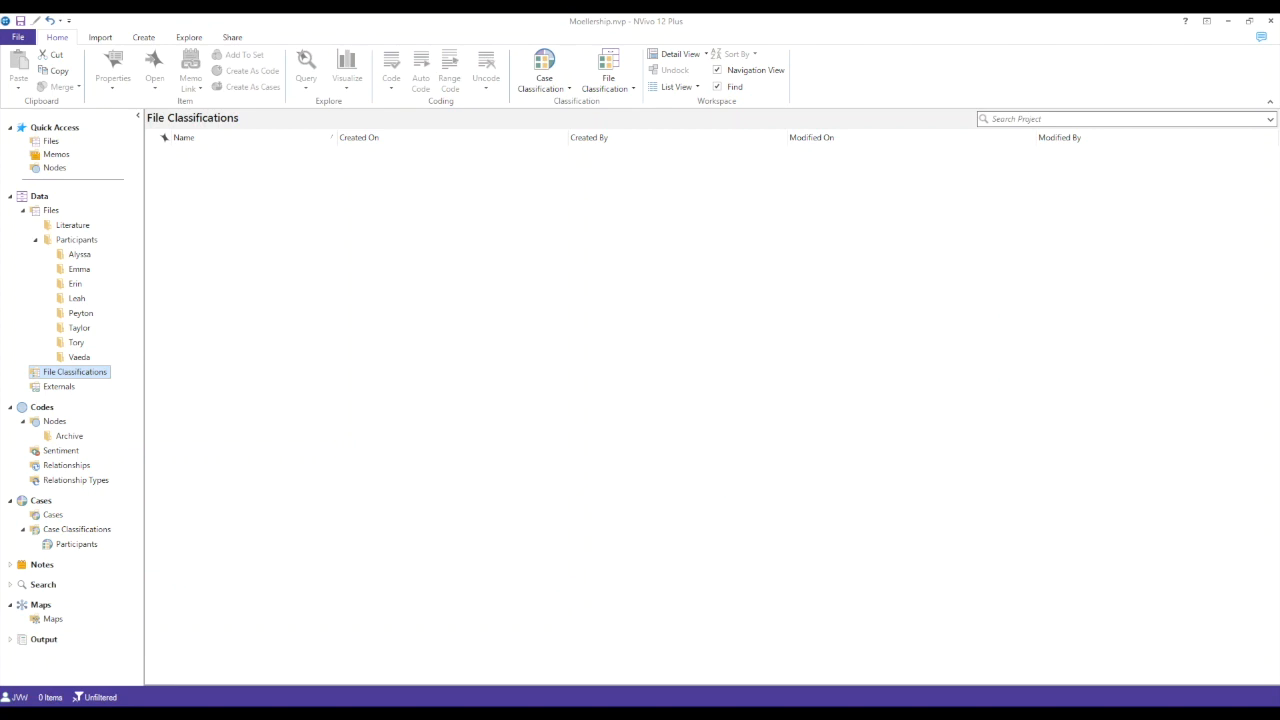
- Add the predefined Blog classification to the project's file classifications
left_click(608, 84)
left_click(93, 374)
left_click(611, 95)
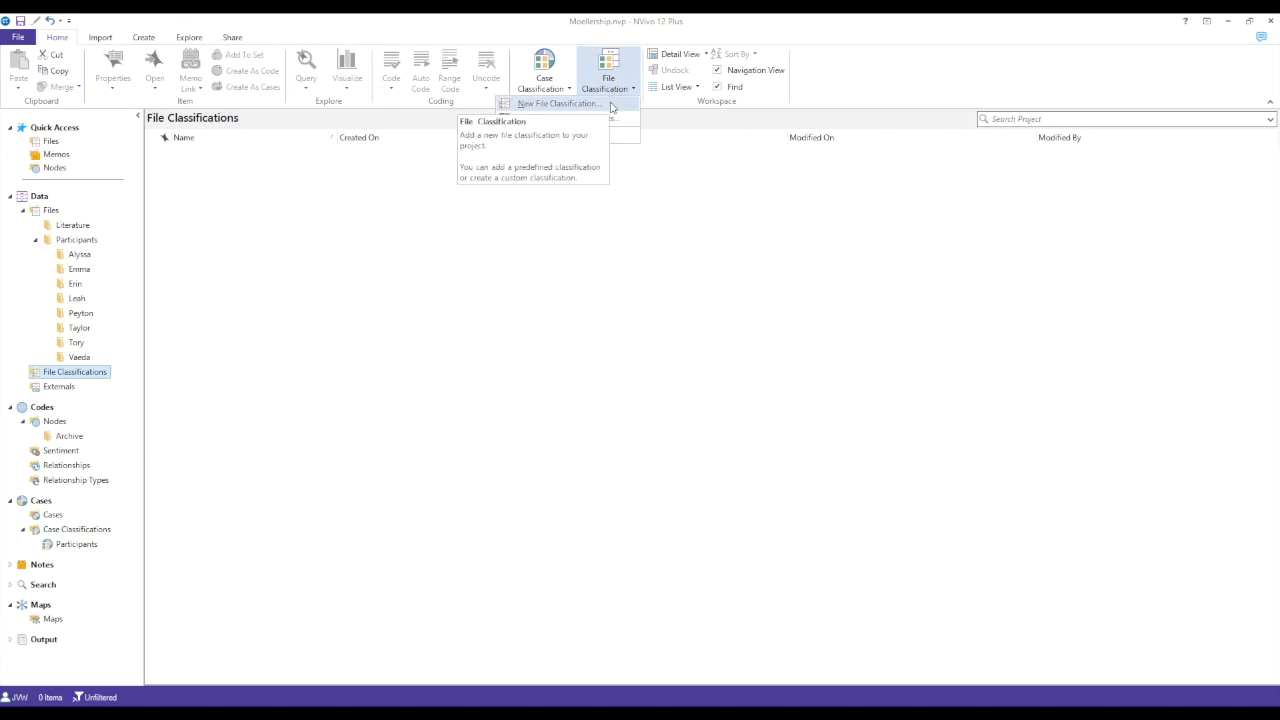
left_click(611, 104)
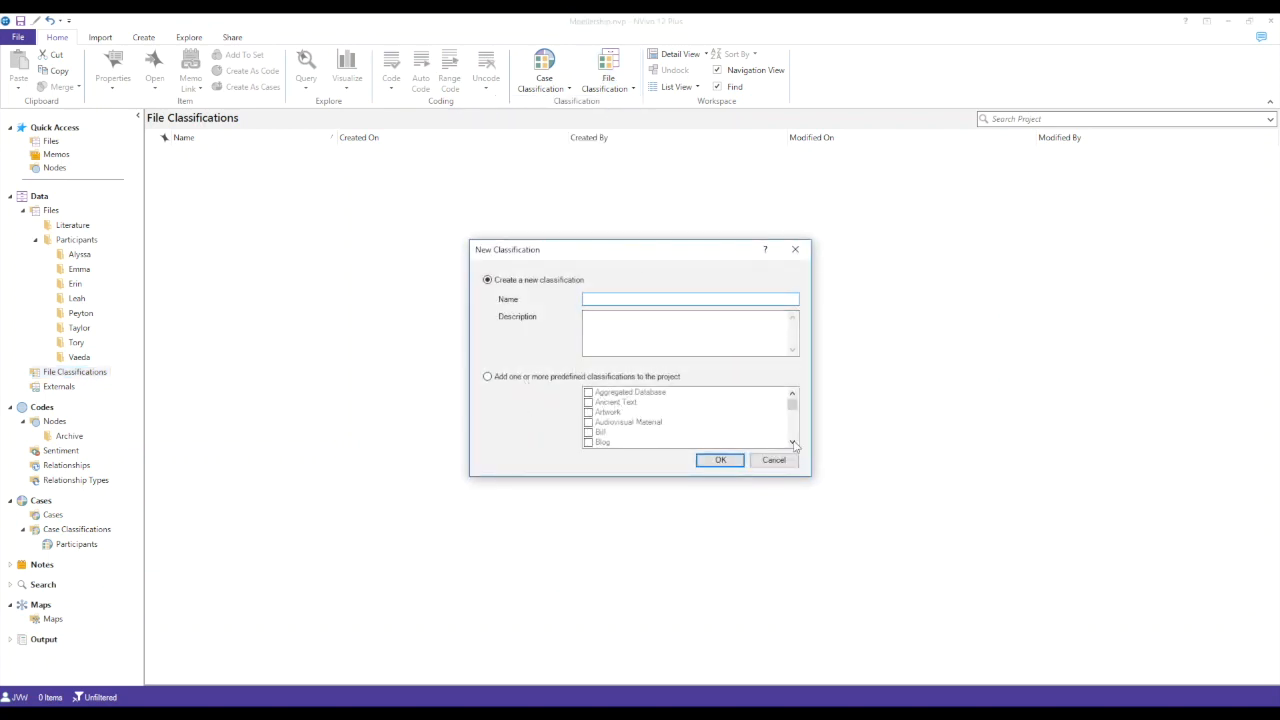
left_click(488, 376)
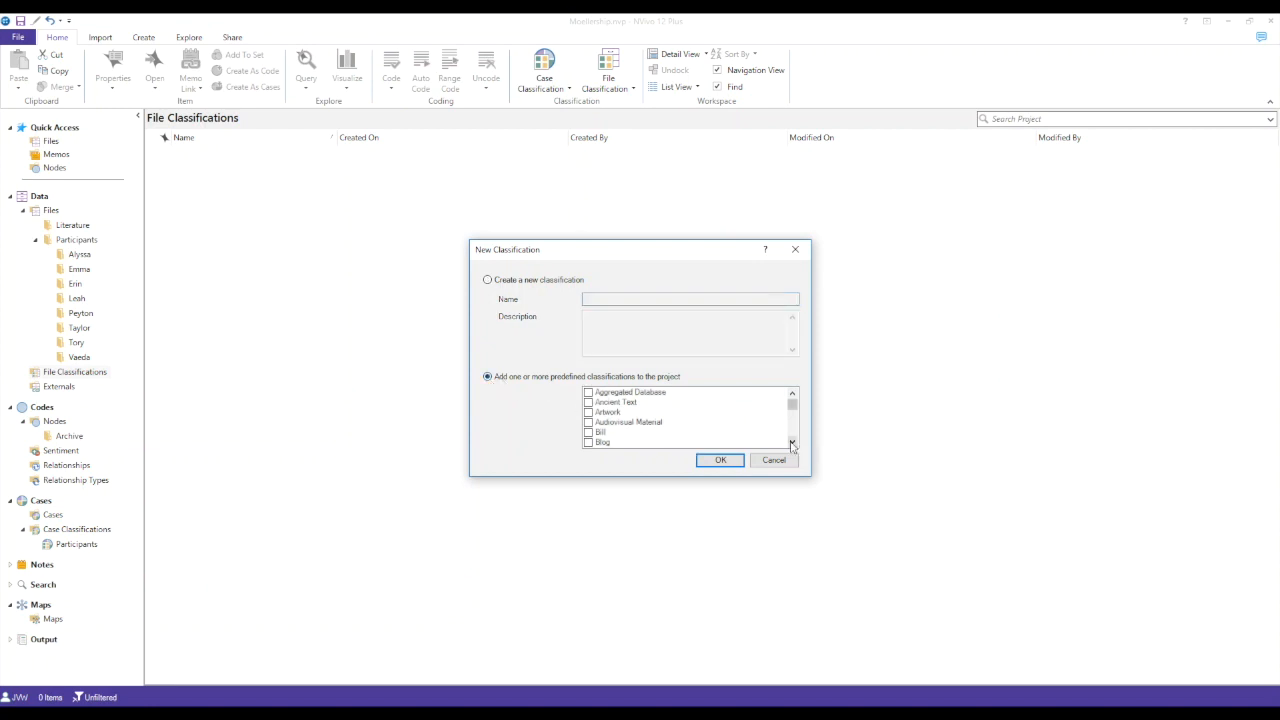
left_click(792, 442)
left_click(792, 442)
left_click(792, 442)
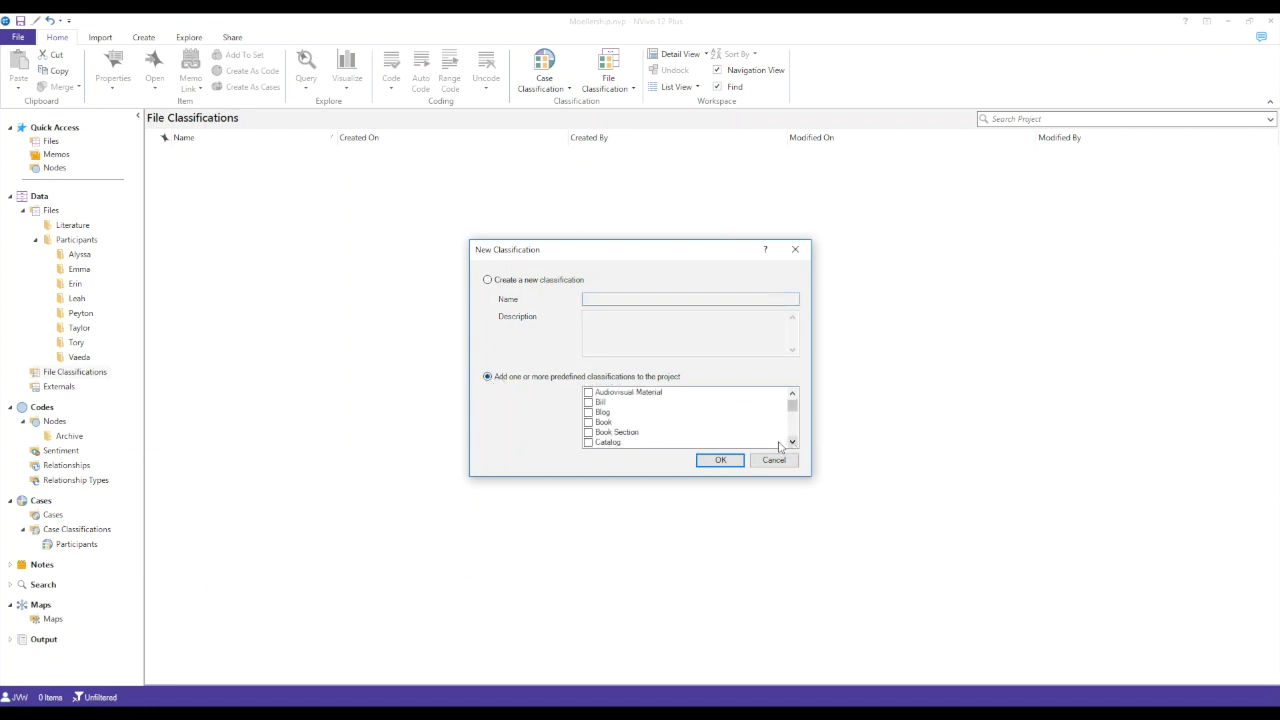
left_click(589, 412)
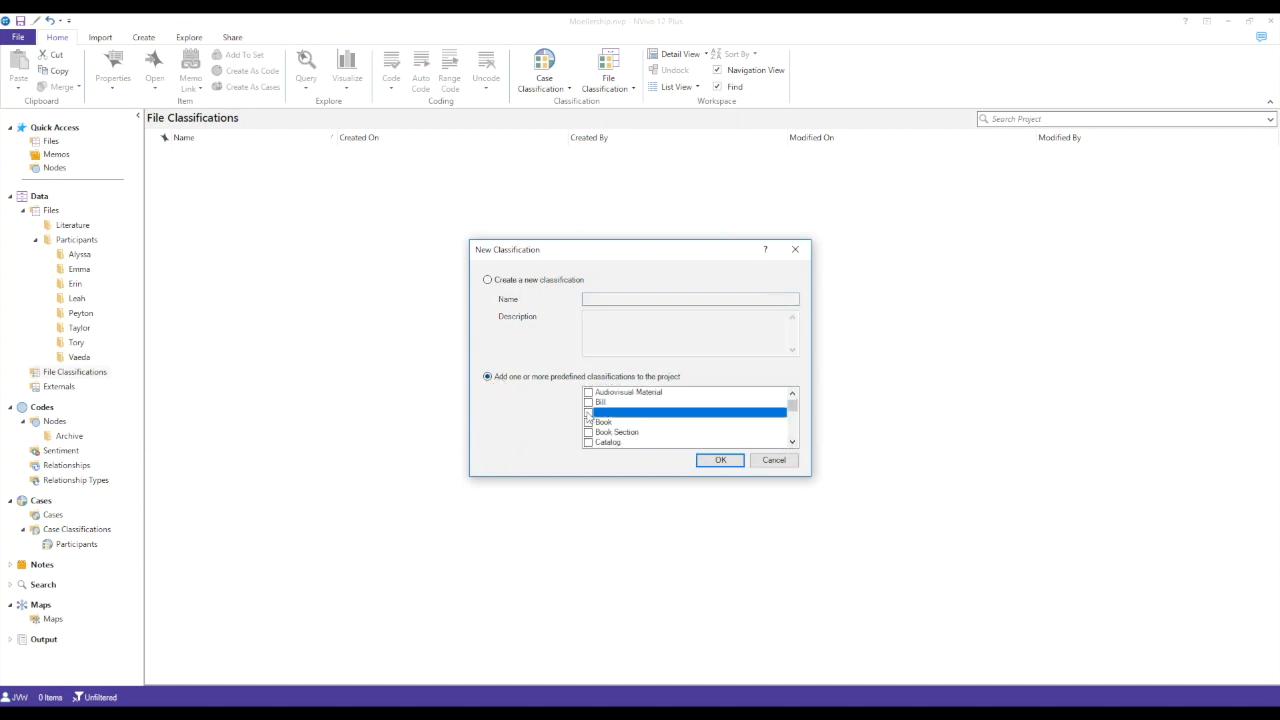
left_click(731, 466)
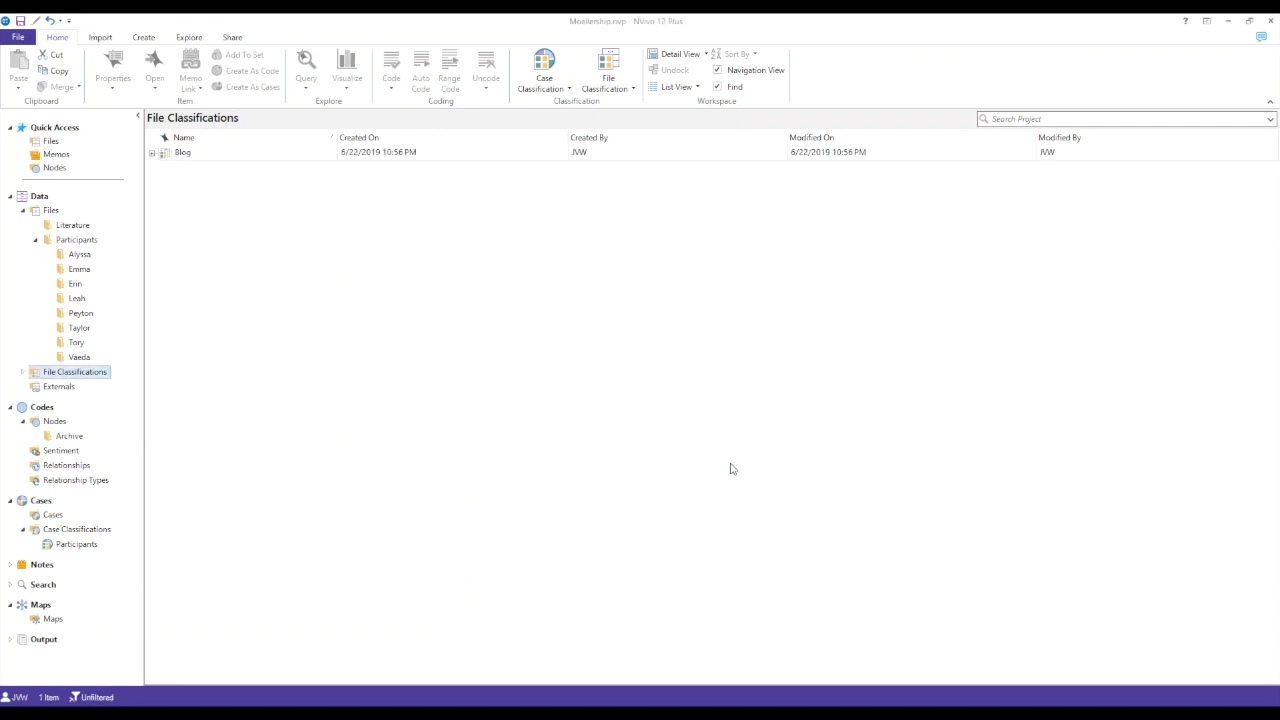
- Expand the Blog file classification and look through its predefined attributes
left_click(152, 153)
scroll(280, 278, "down", 3)
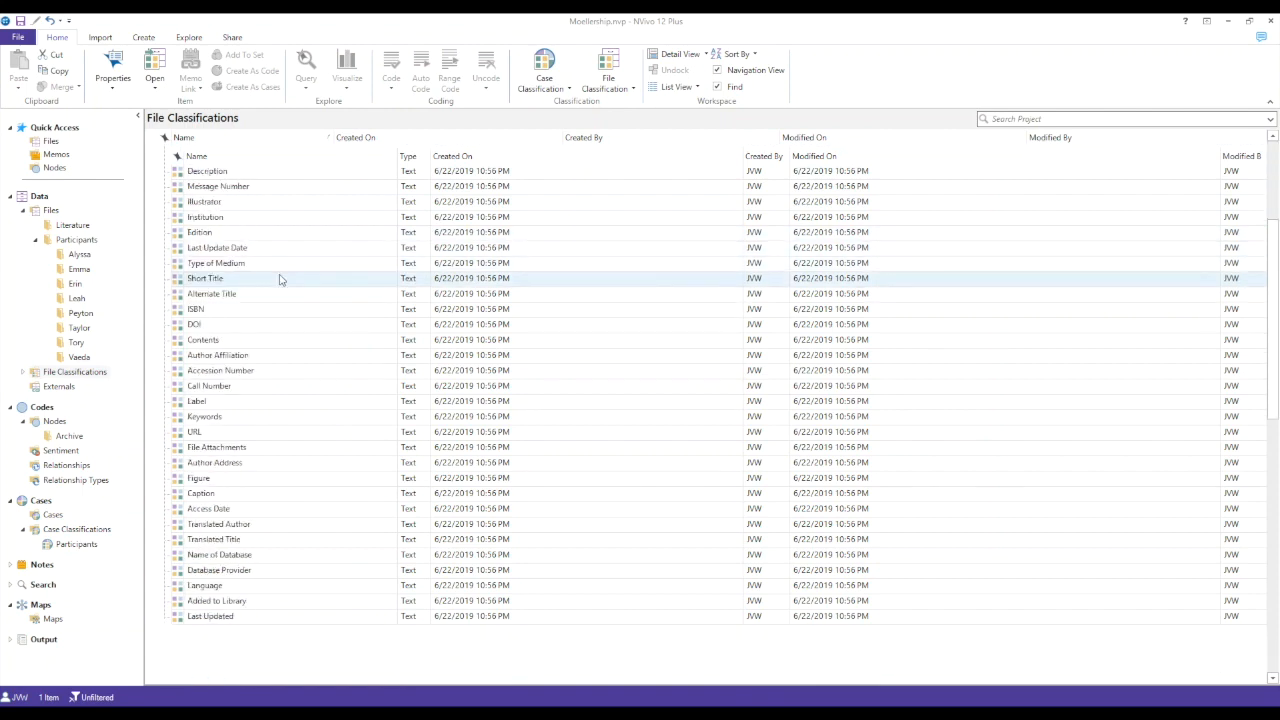
scroll(280, 278, "up", 3)
scroll(280, 278, "down", 1)
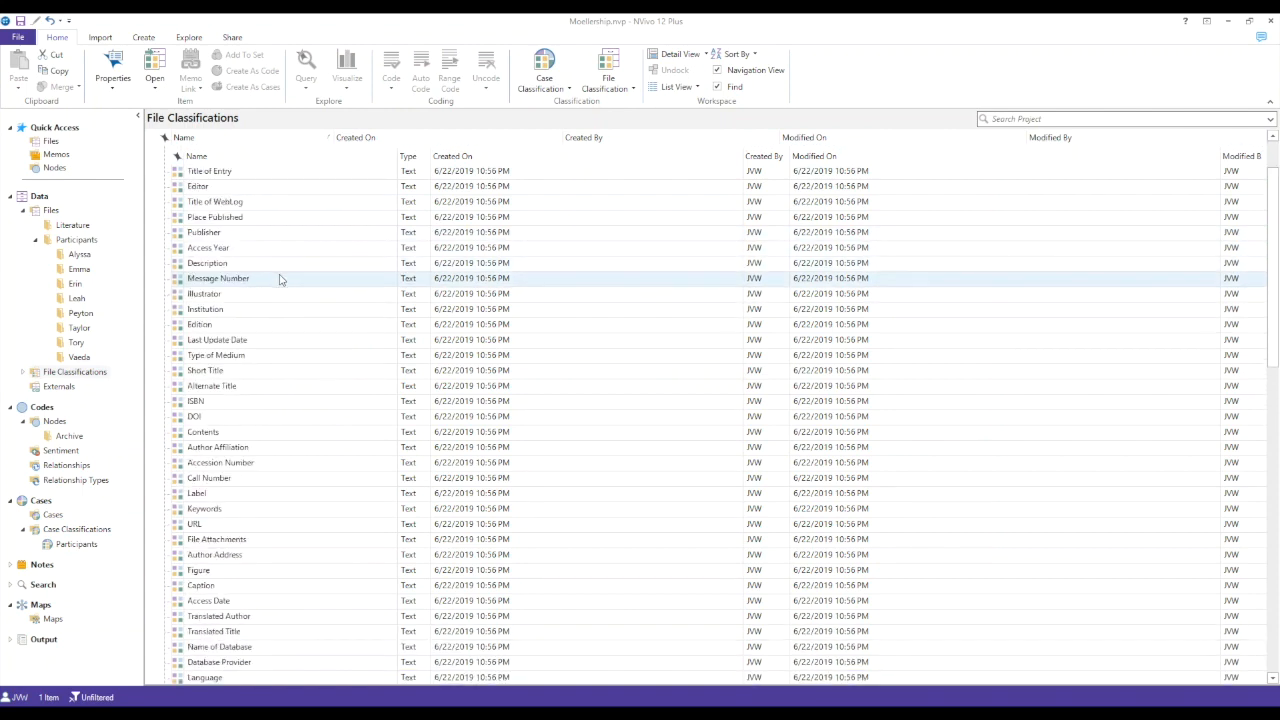
scroll(278, 233, "up", 1)
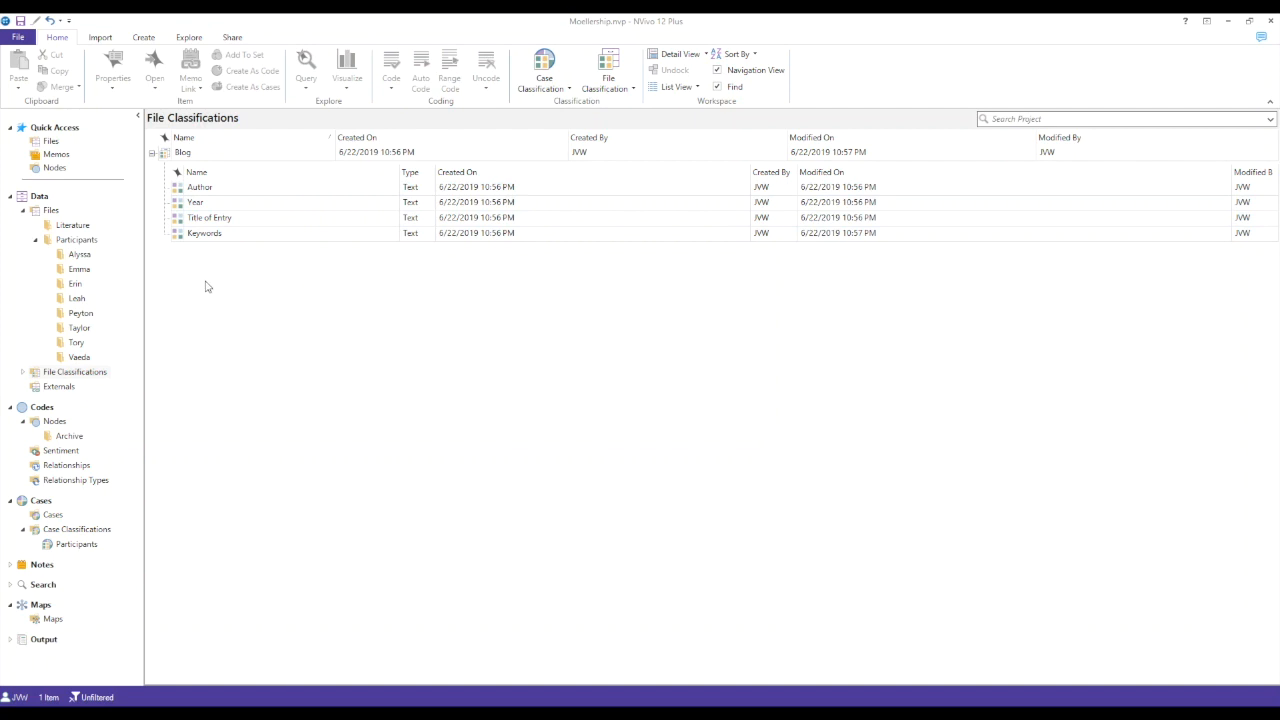
right_click(237, 371)
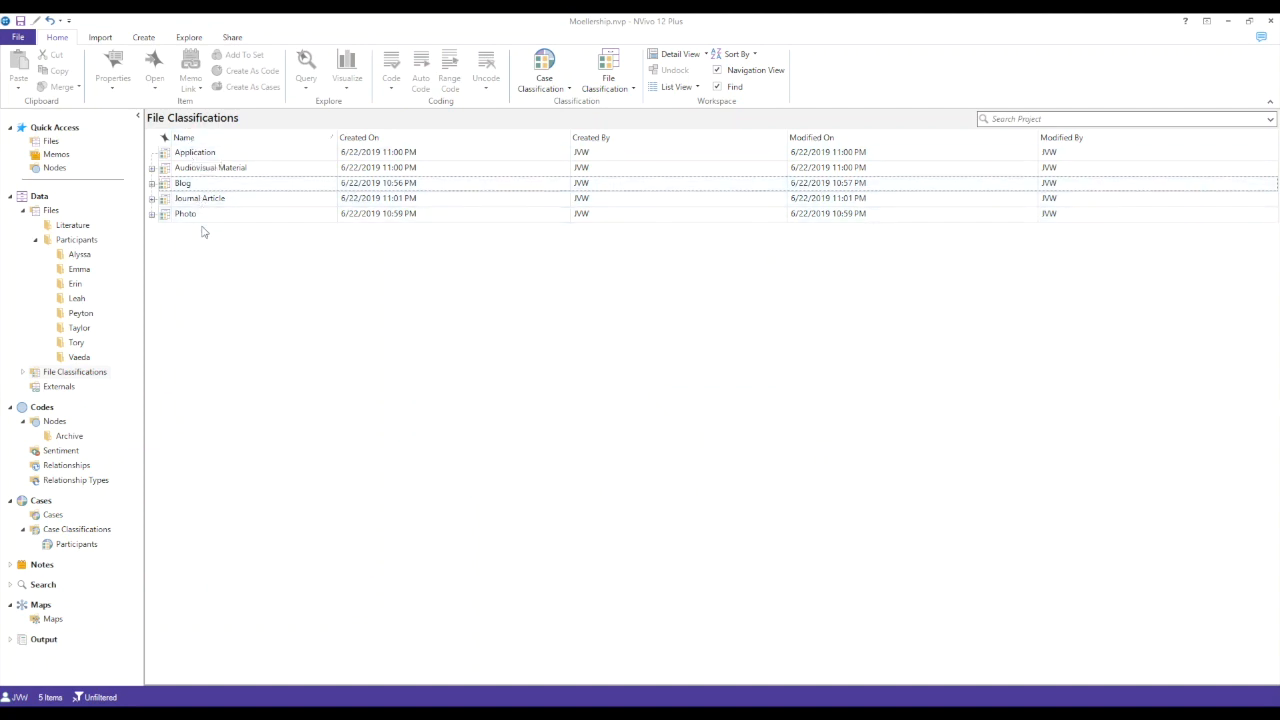
- Classify the why-where-matters-exploring-the-role-of-space-in-service file in the Literature folder as a Journal Article
left_click(84, 231)
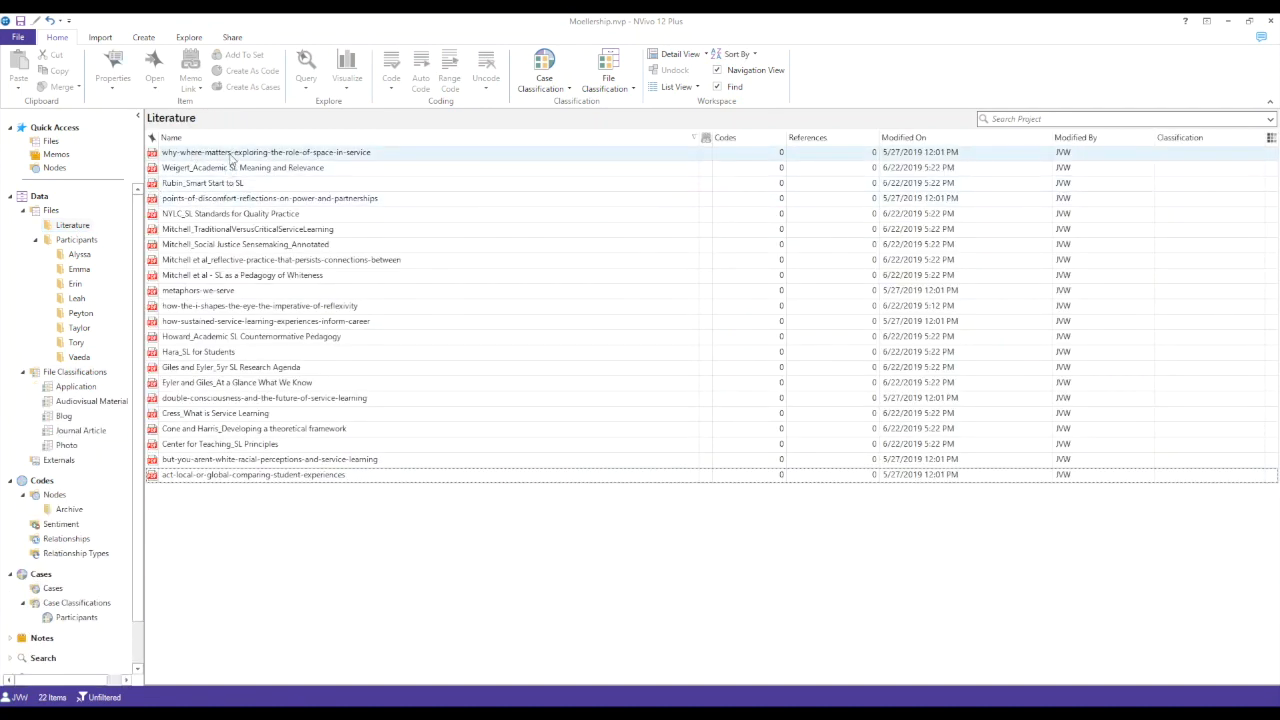
right_click(230, 155)
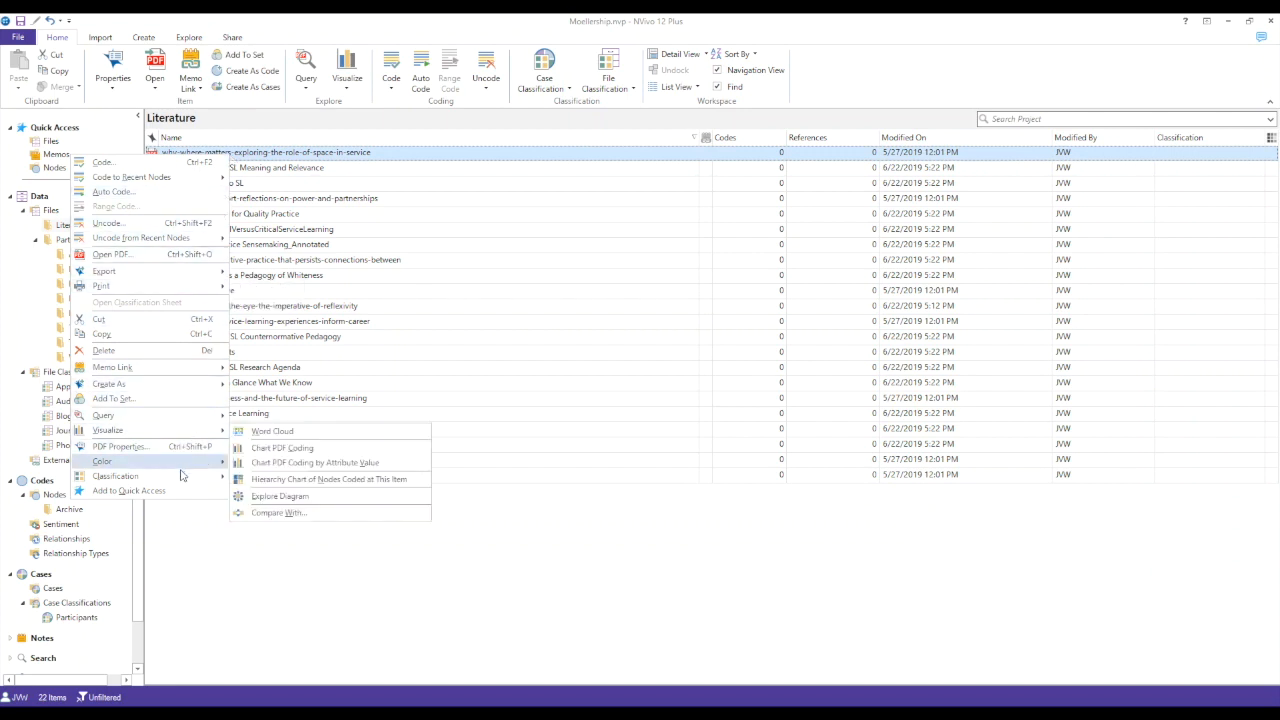
mouse_move(181, 478)
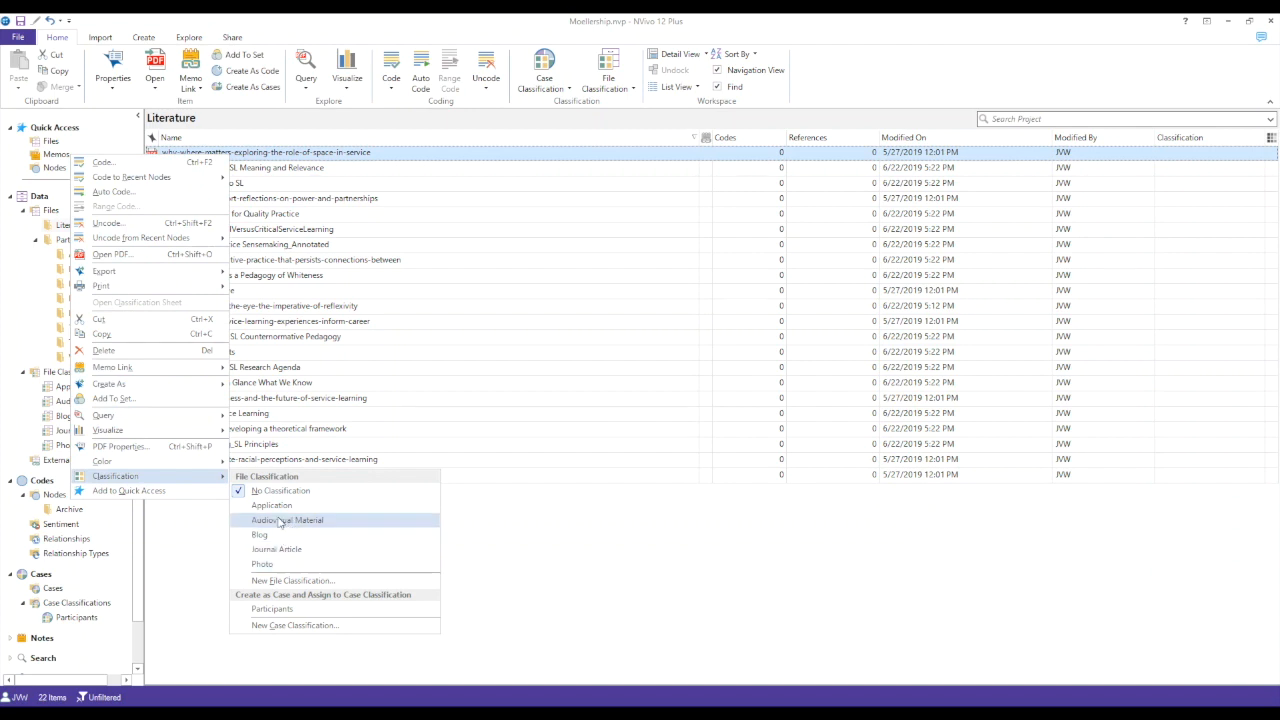
left_click(279, 549)
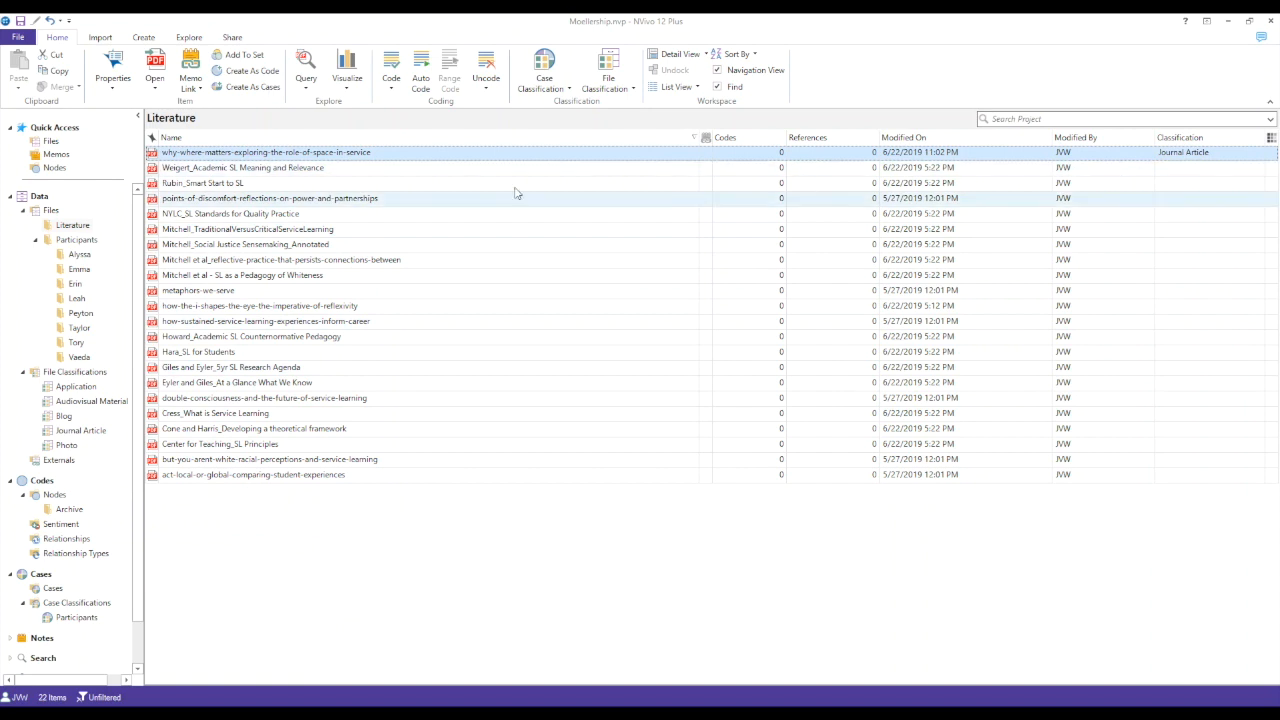
- Classify all the remaining files in the Literature folder as Journal Article
left_click(350, 168)
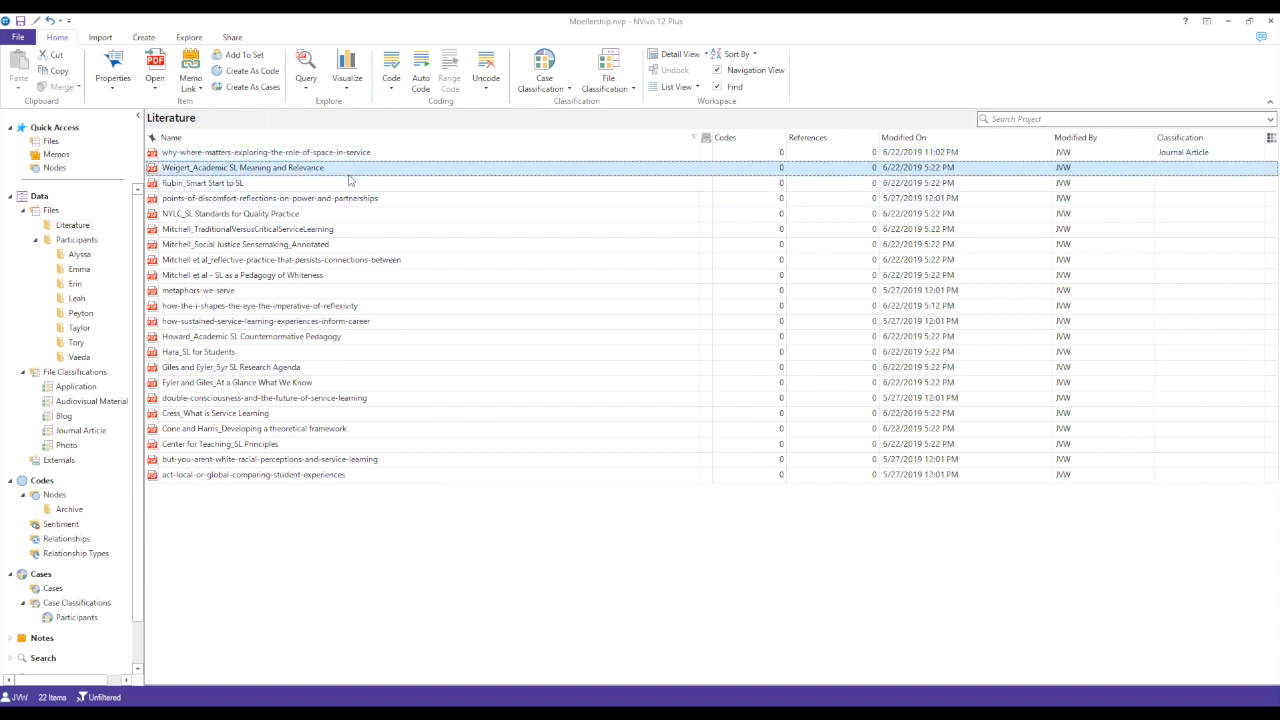
left_click(342, 476, "shift")
right_click(303, 340)
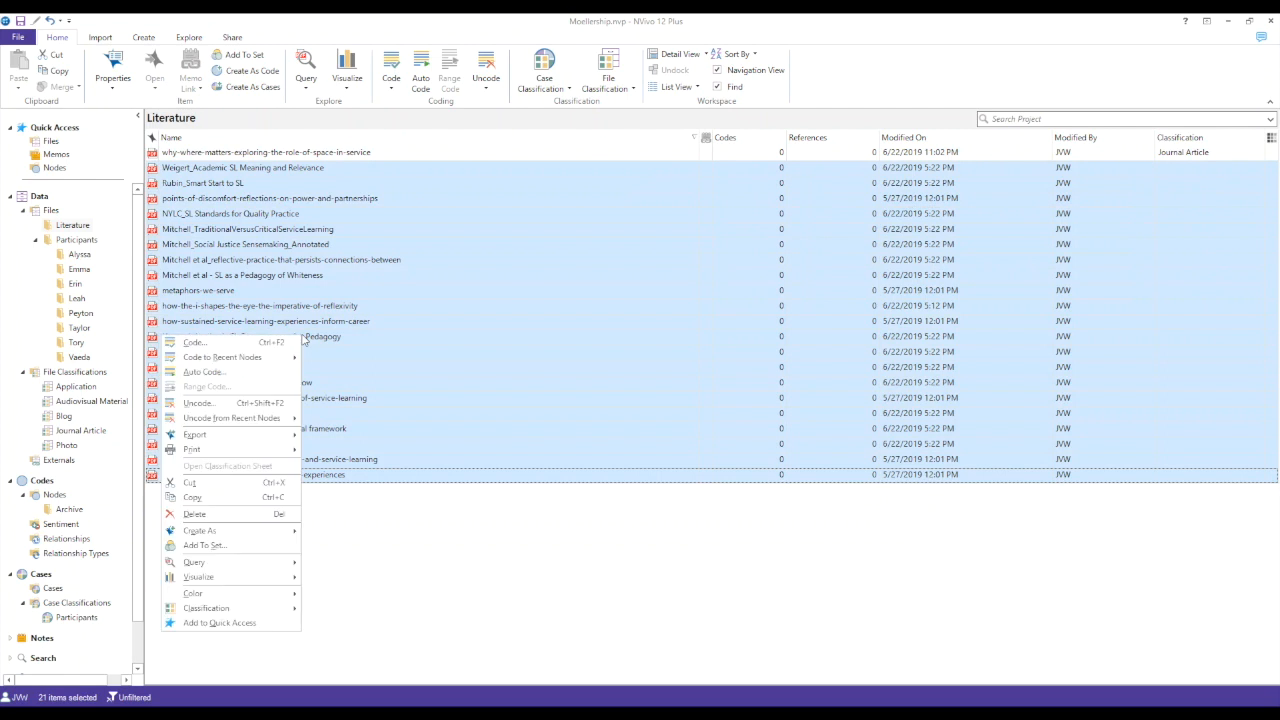
mouse_move(262, 612)
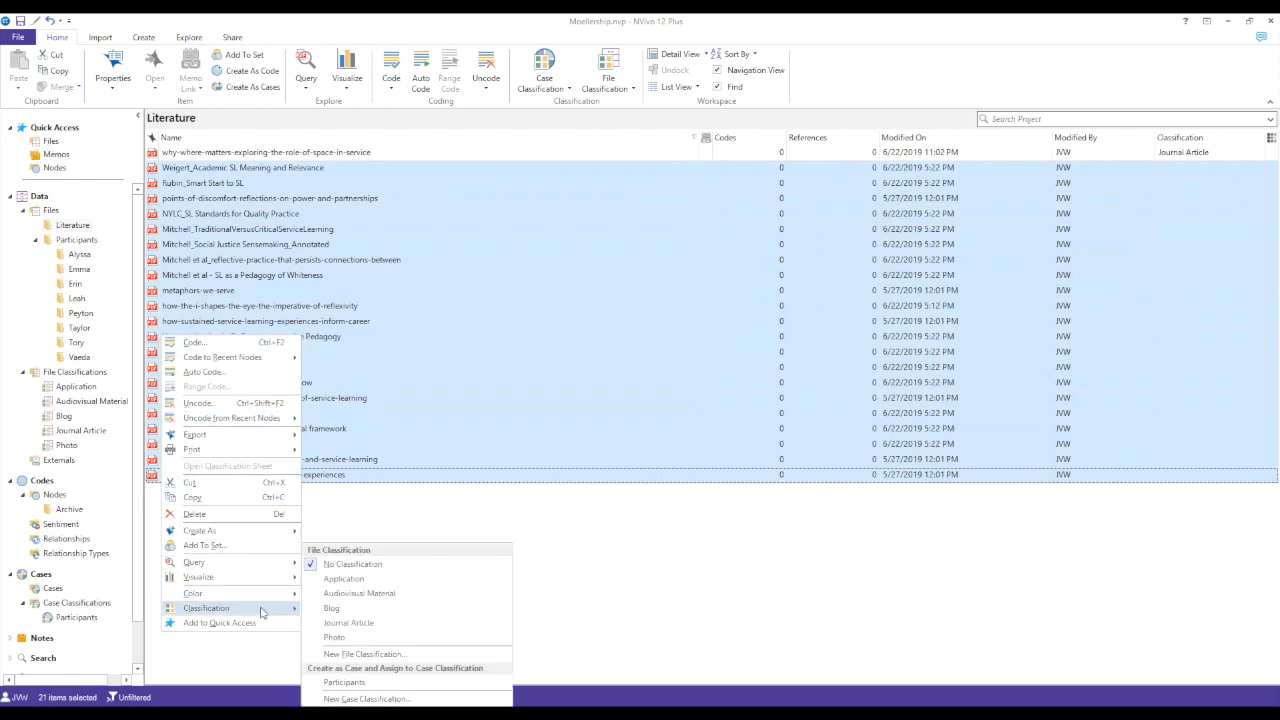
left_click(352, 623)
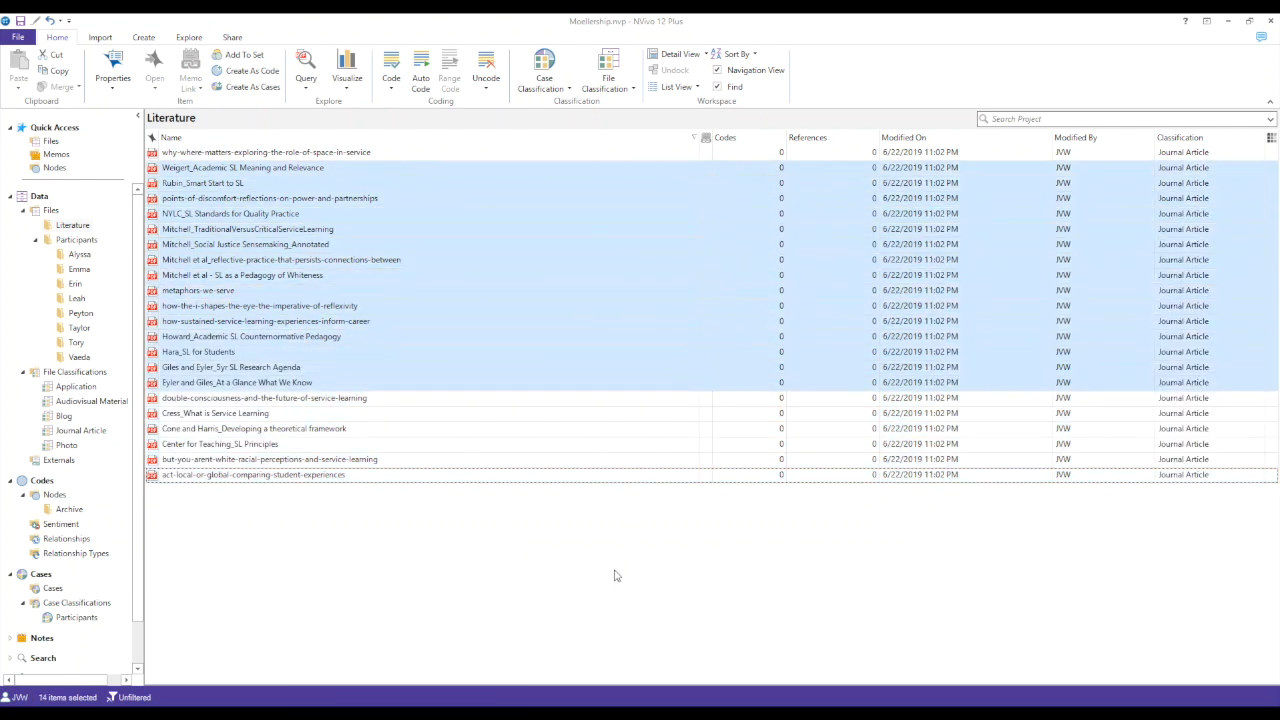
left_click(617, 575)
- Classify all the dated Moellership Service in Action posts in the second participant's folder as Blog
left_click(79, 269)
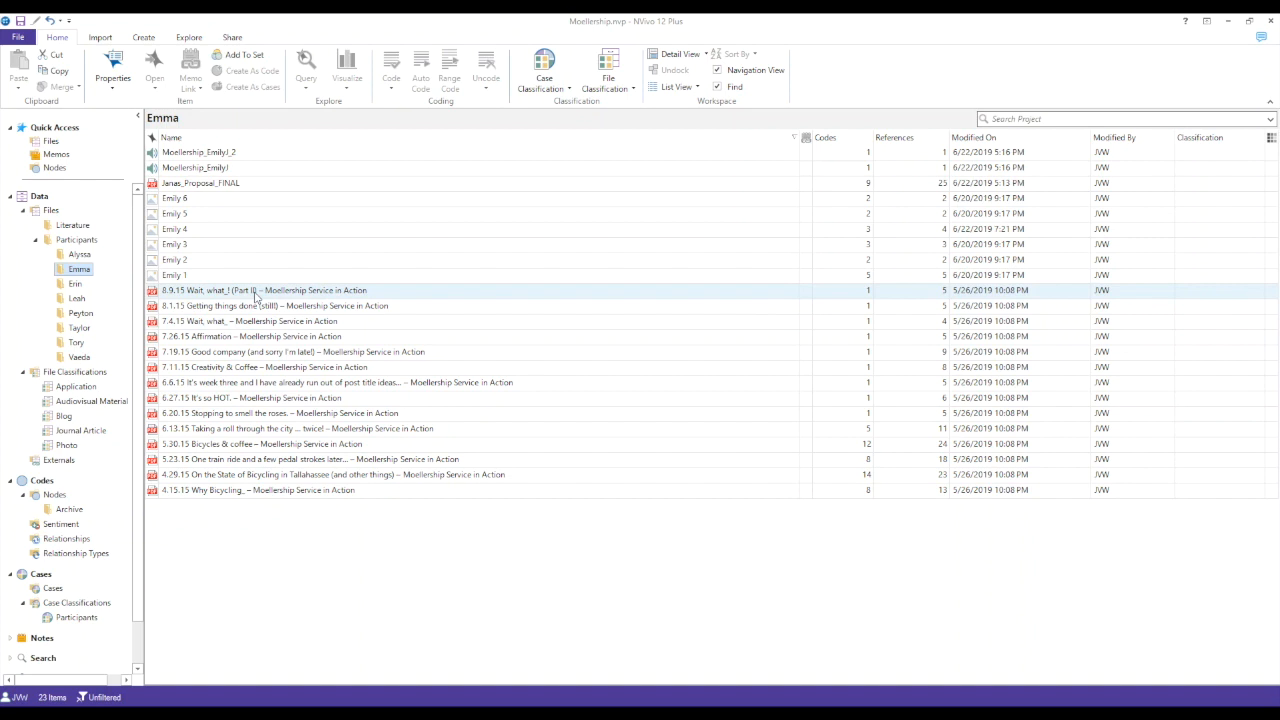
left_click(255, 292)
left_click(340, 492, "shift")
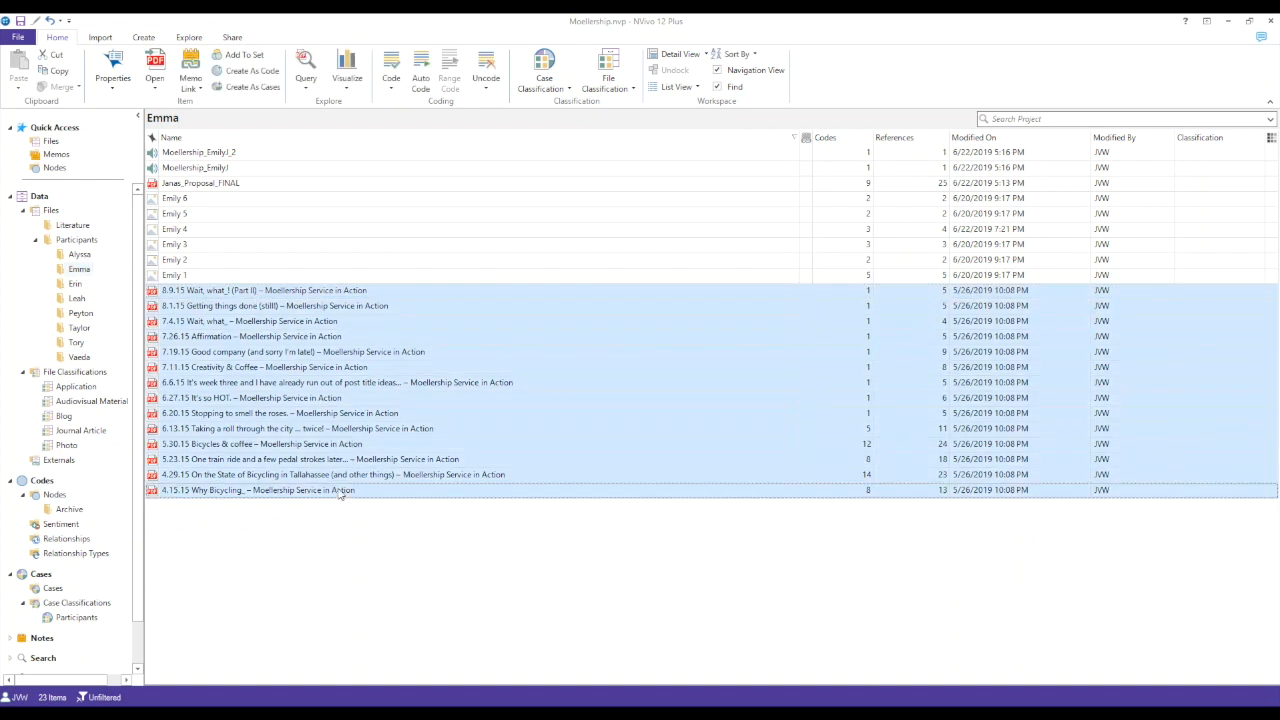
right_click(318, 430)
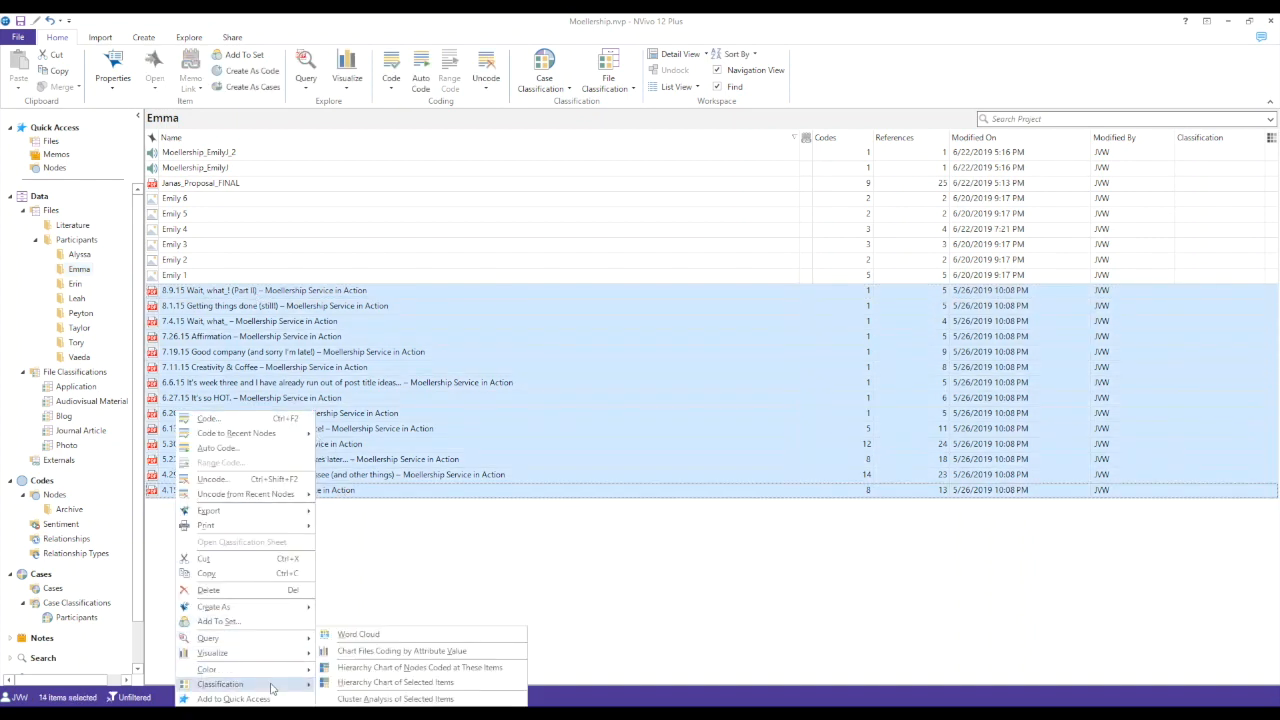
mouse_move(240, 684)
left_click(366, 609)
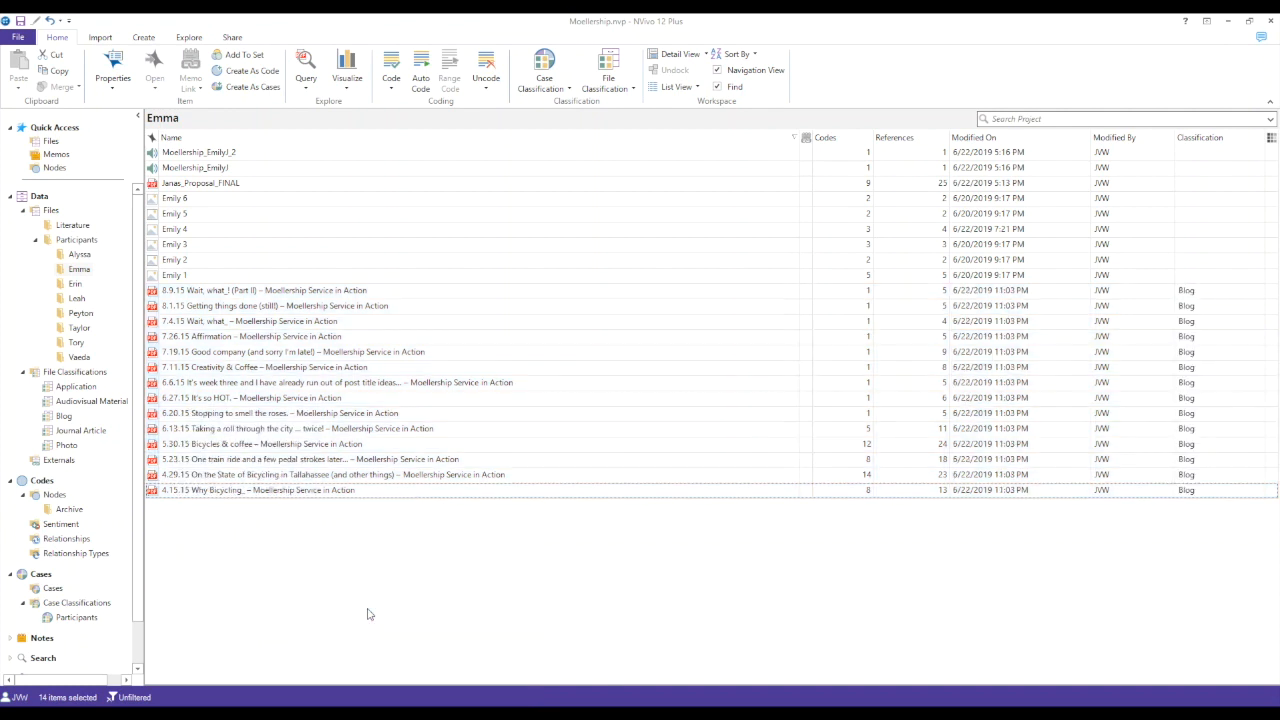
- Classify the six numbered picture files in the open participant folder as Photo
left_click(178, 199)
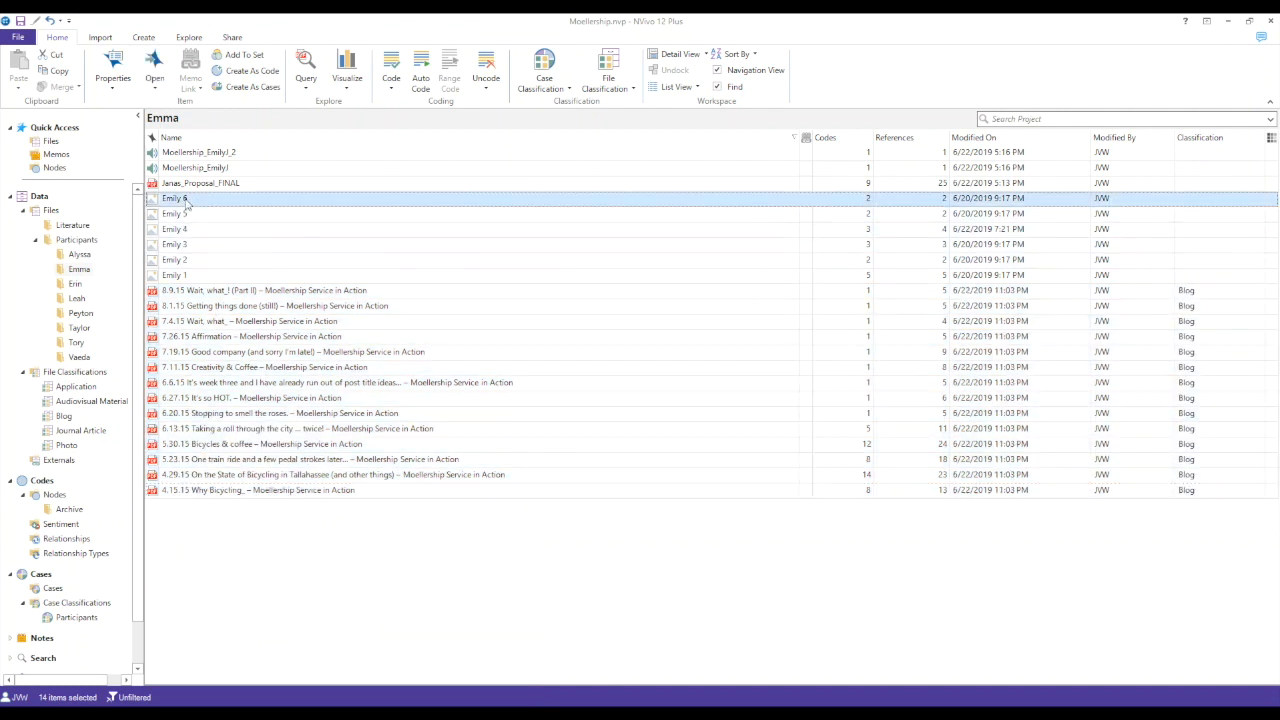
left_click(195, 280, "shift")
right_click(193, 258)
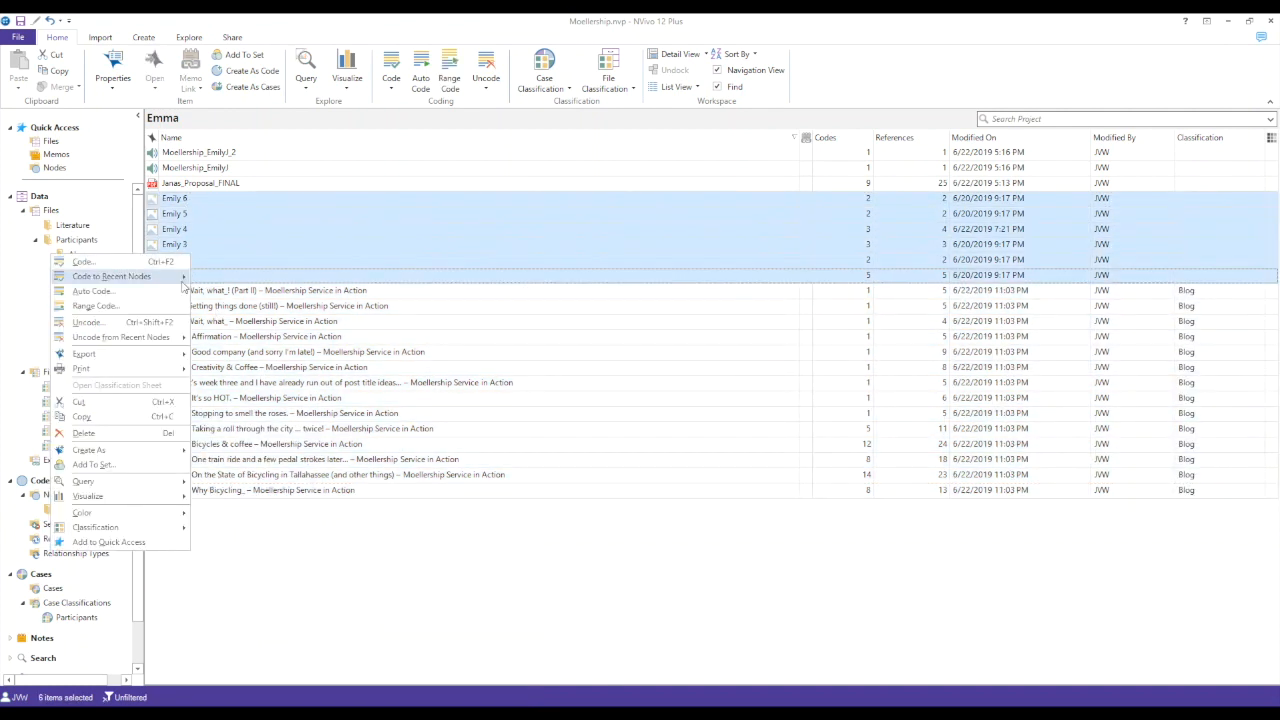
mouse_move(149, 527)
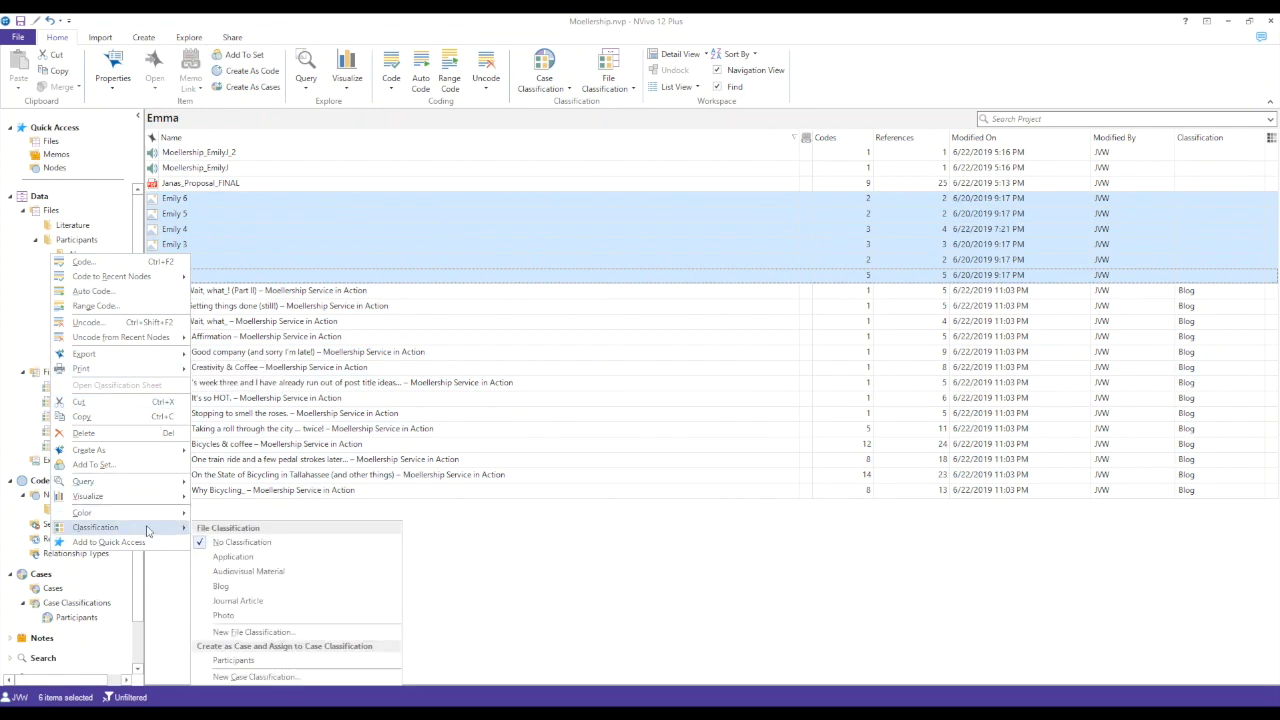
left_click(224, 616)
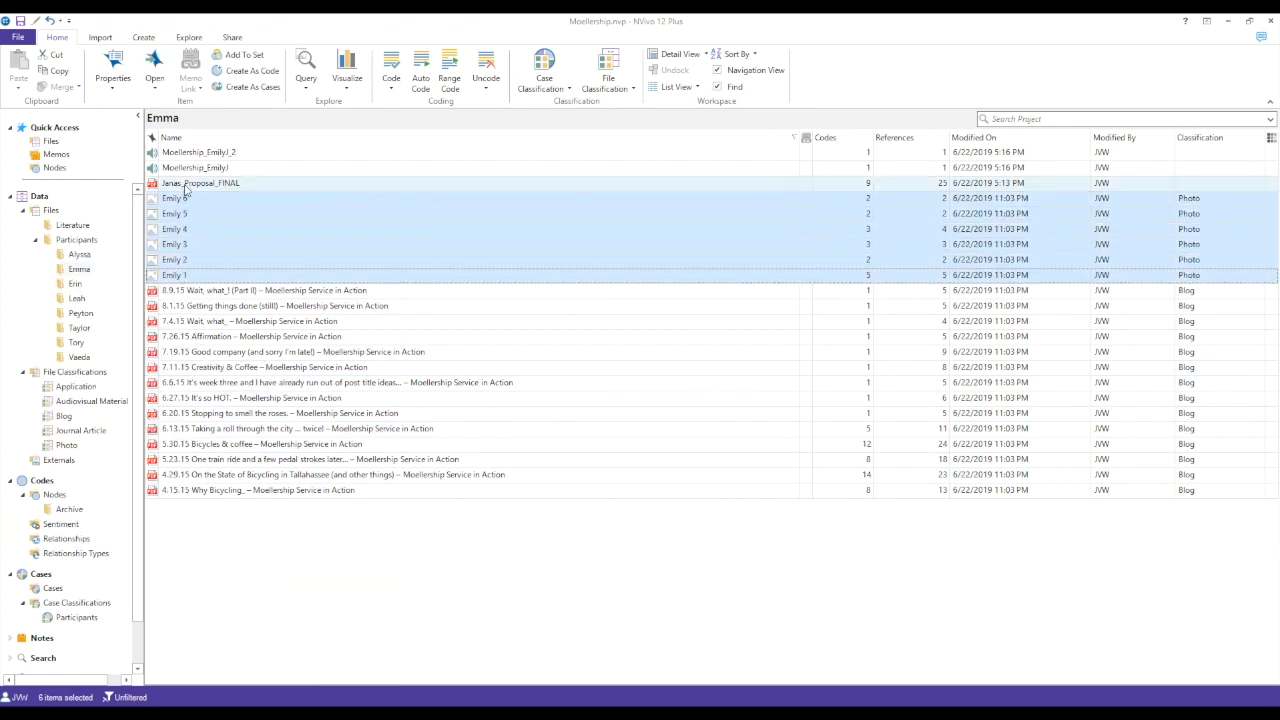
- Classify the participant's final proposal PDF as Application
left_click(185, 189)
right_click(185, 189)
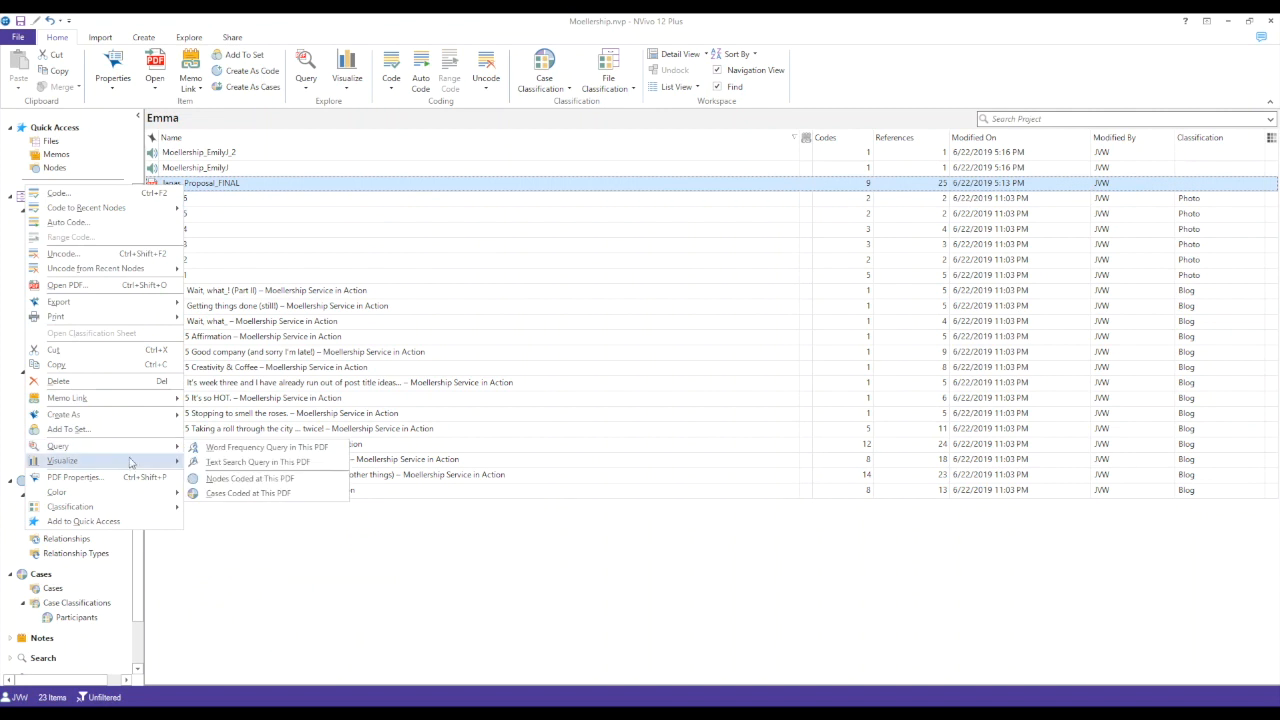
mouse_move(143, 506)
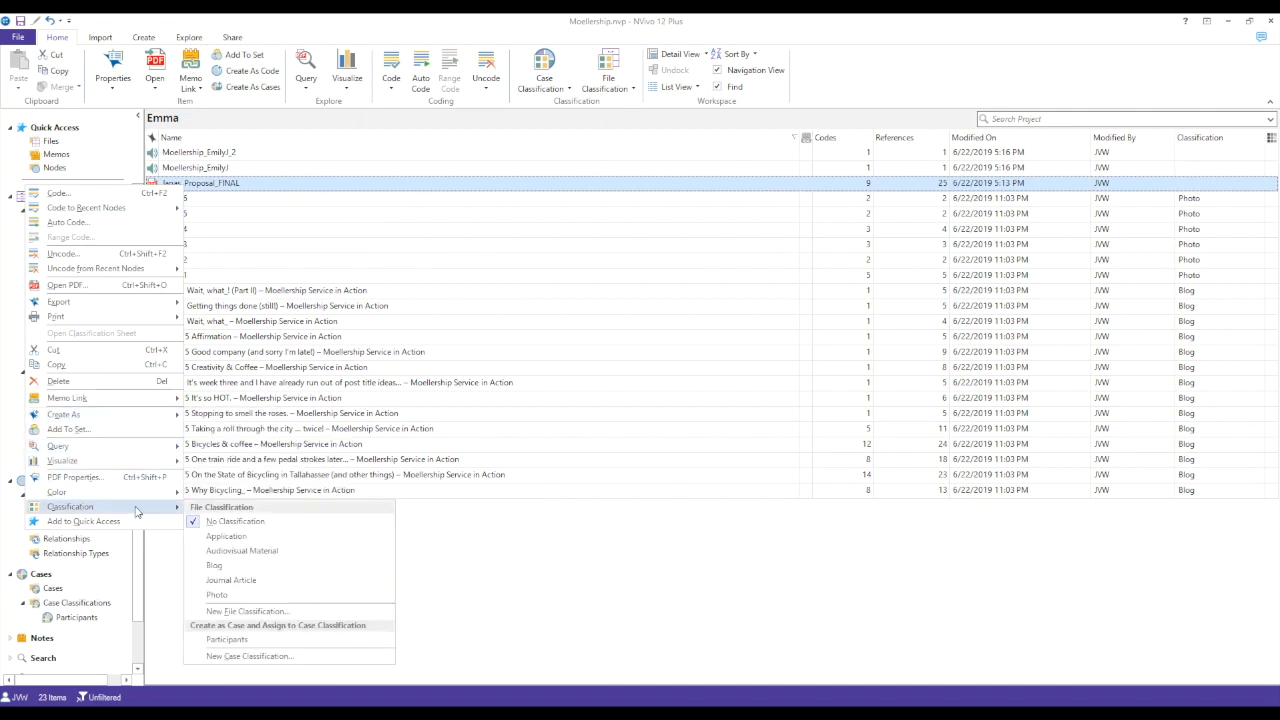
left_click(246, 537)
- Classify the participant's two Moellership audio recordings as Audiovisual Material
left_click(220, 153)
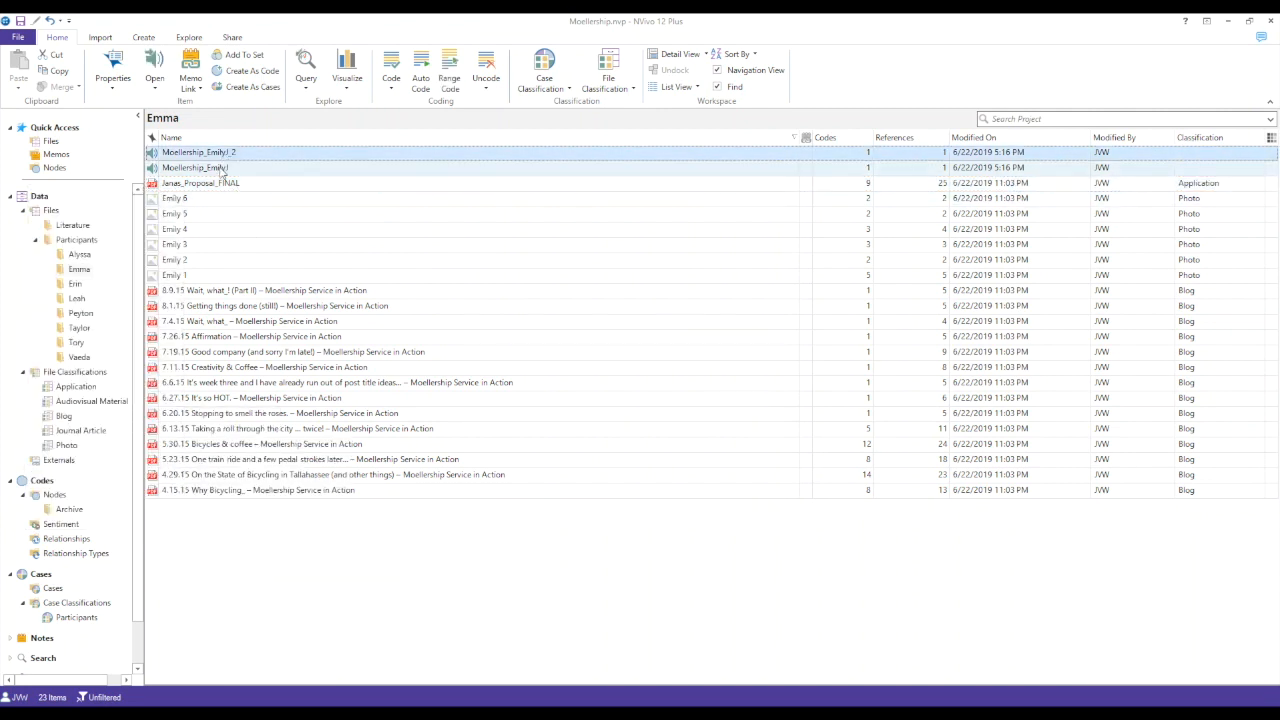
left_click(220, 168, "ctrl")
right_click(222, 168)
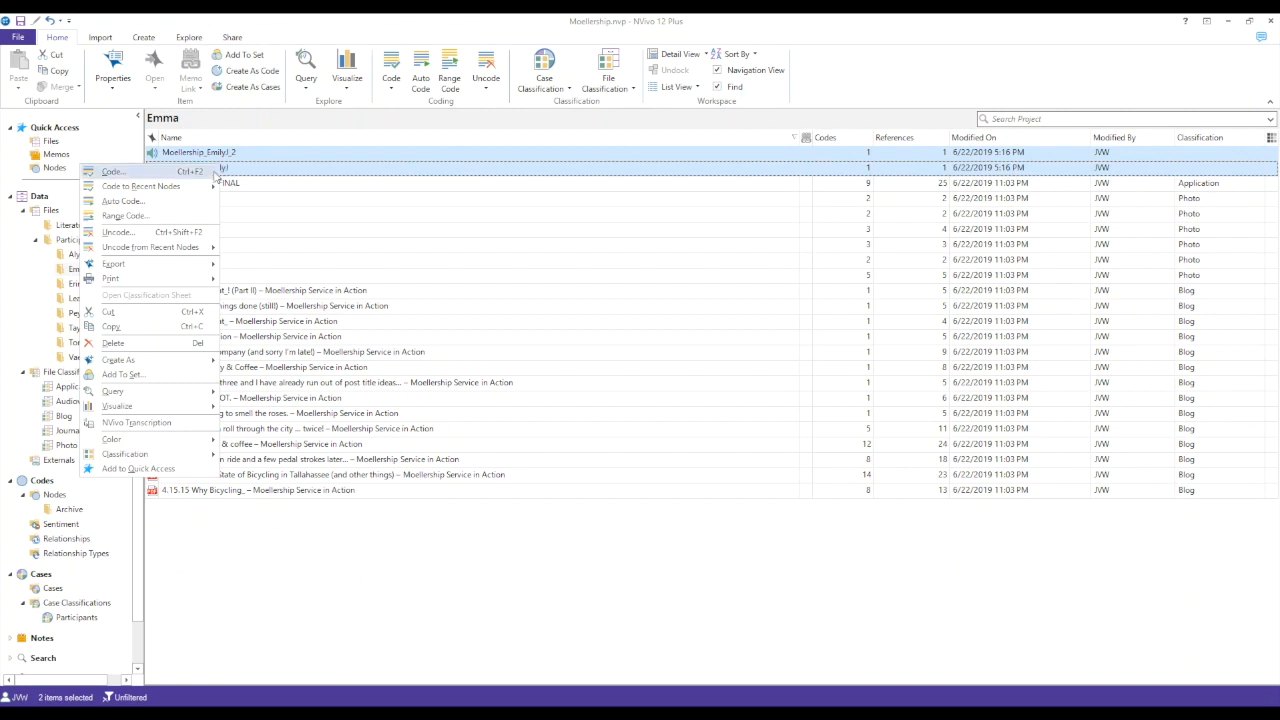
mouse_move(194, 458)
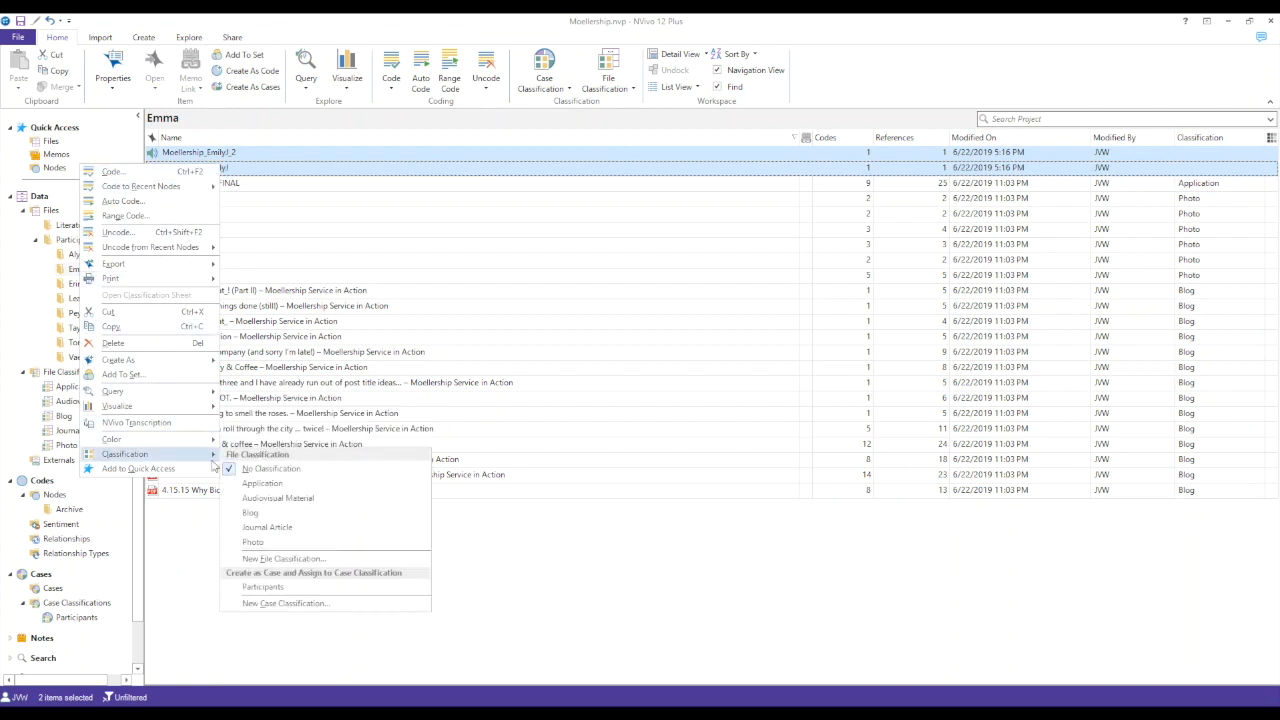
left_click(278, 497)
left_click(577, 573)
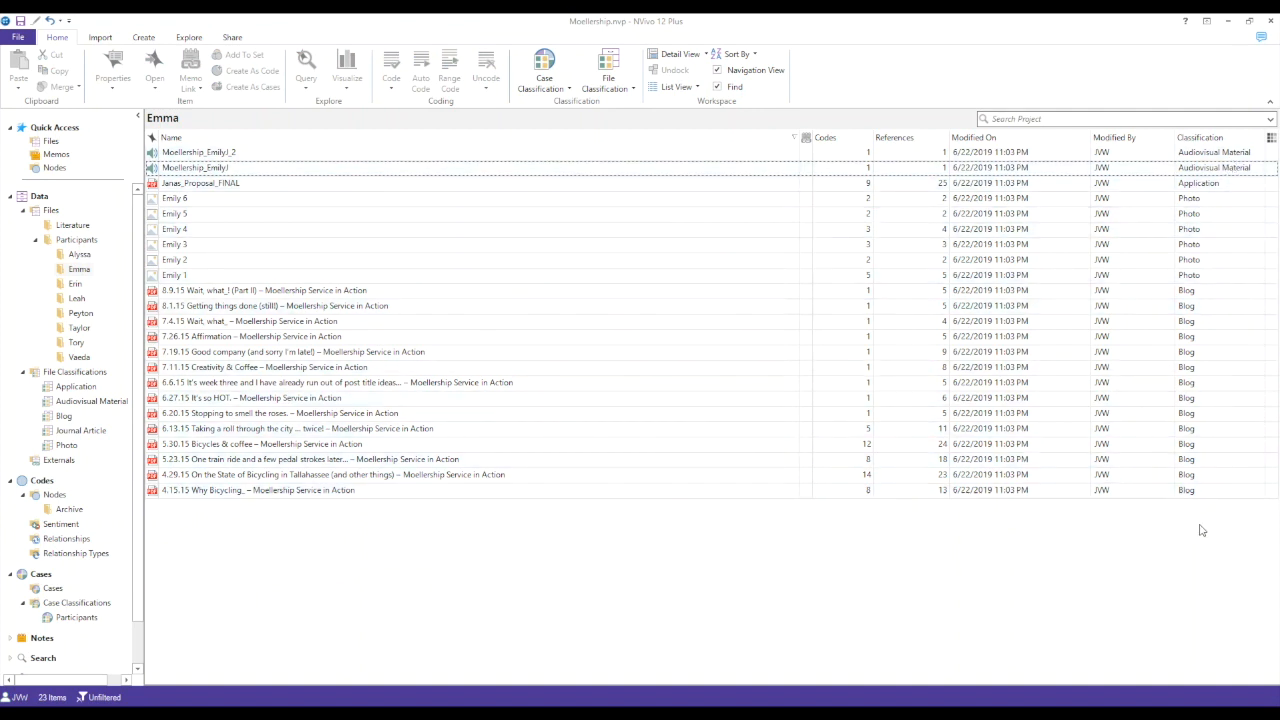
- Review the first participant's classified files and the files listed under Application, Audiovisual Material, Blog, Journal Article and Photo
left_click(79, 254)
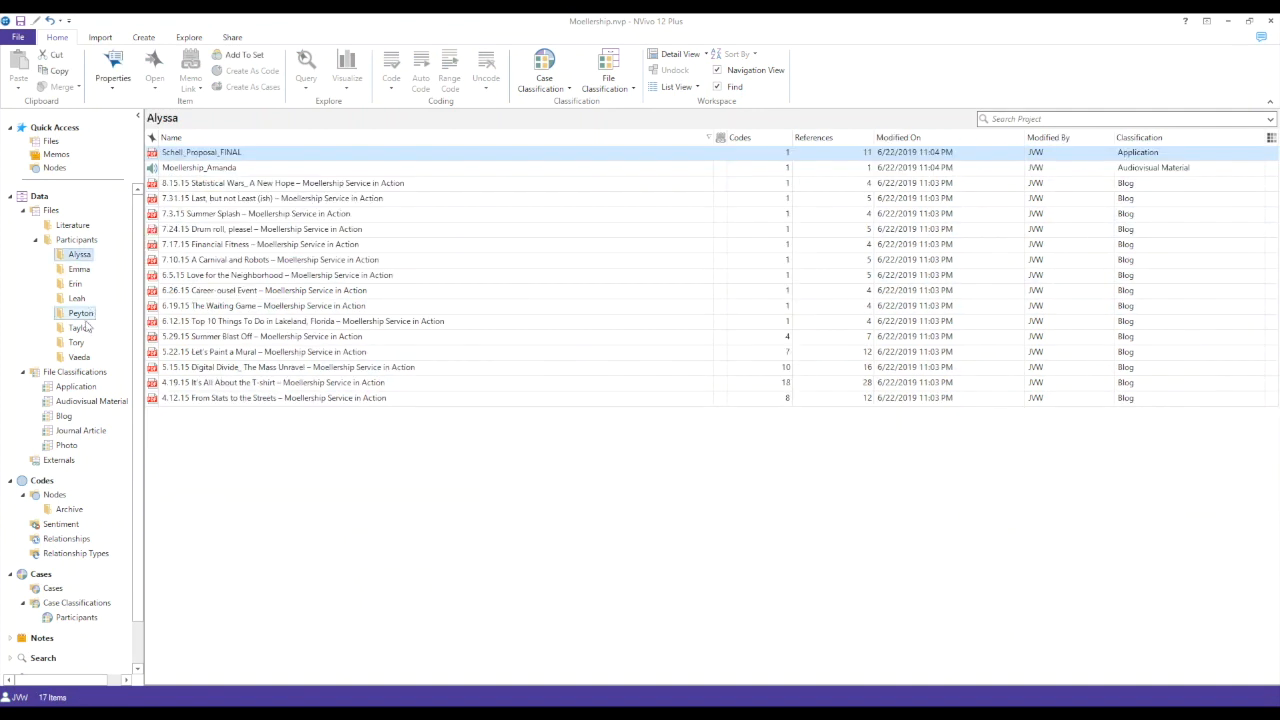
left_click(73, 388)
left_click(70, 402)
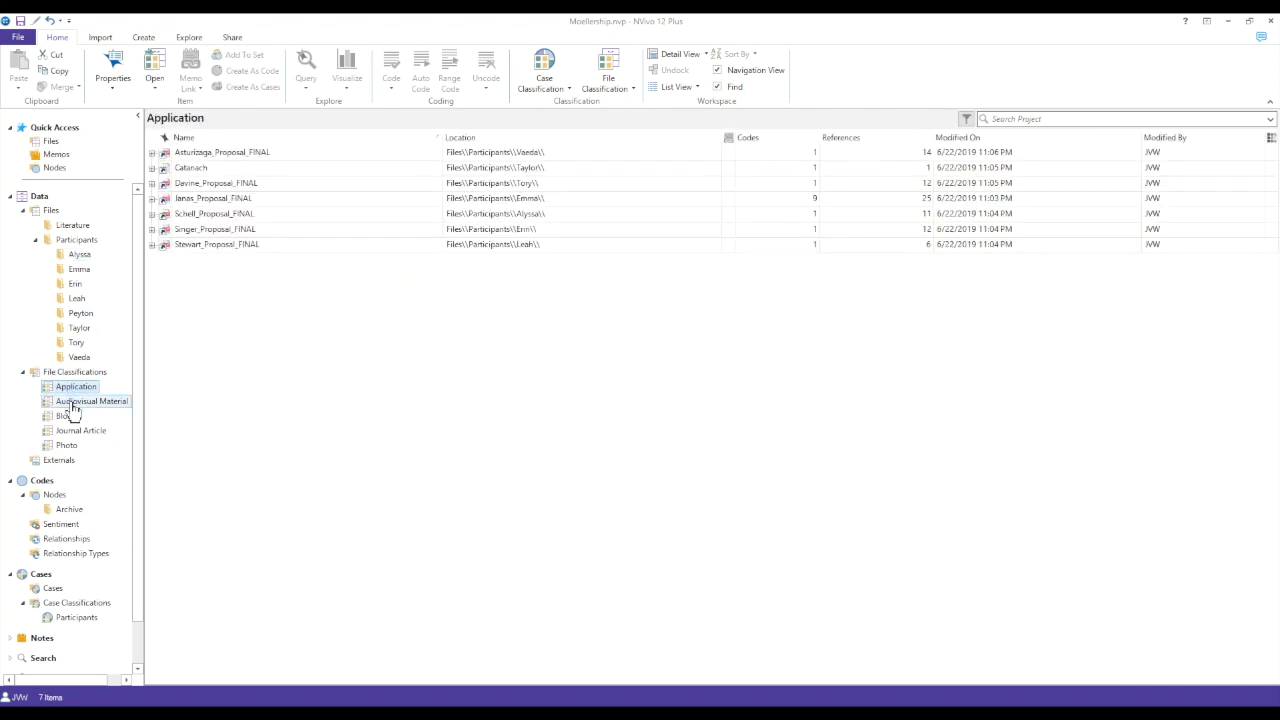
left_click(66, 416)
left_click(68, 430)
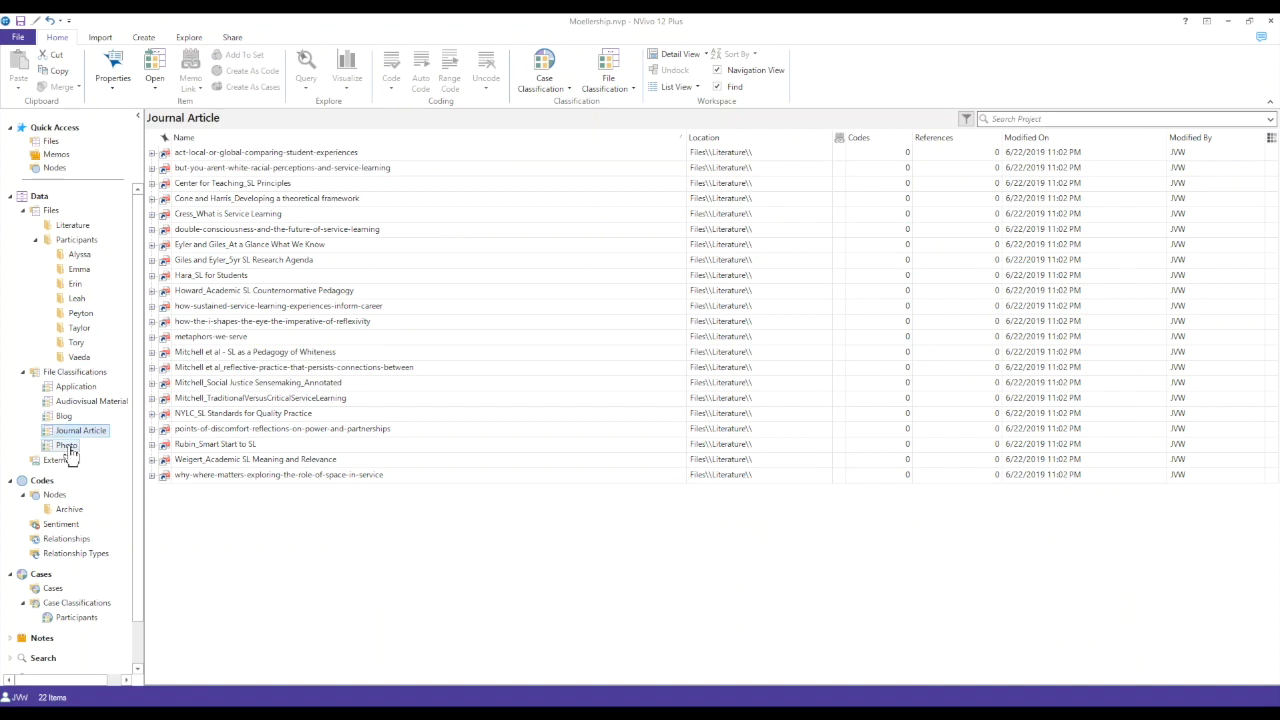
left_click(66, 445)
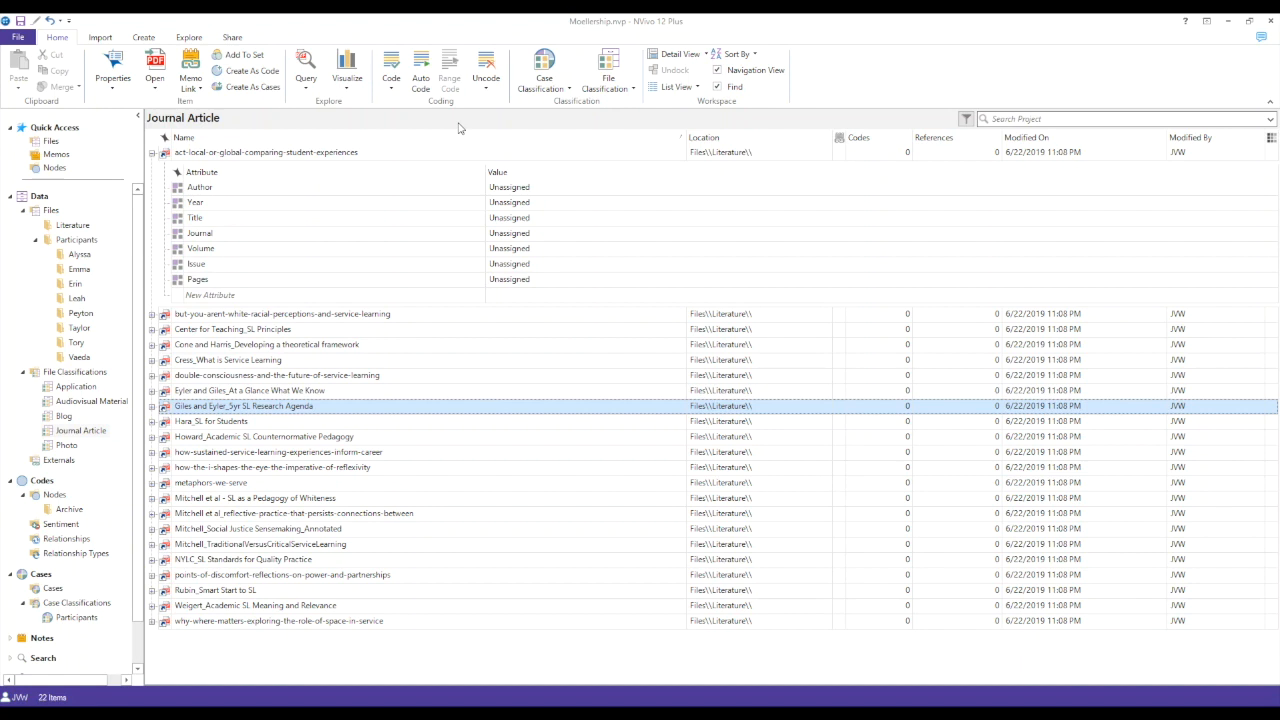
- Examine the Author, Year and Title attribute values of the act-local-or-global-comparing-student-experiences article
left_click(545, 190)
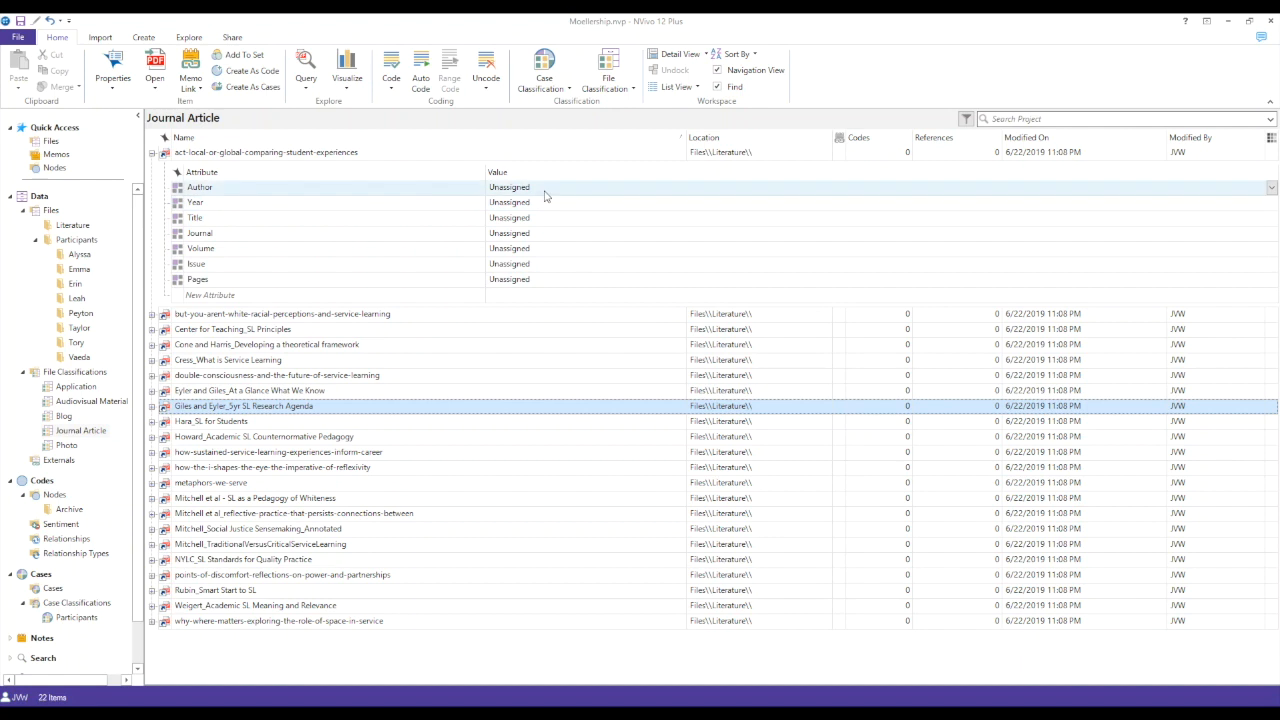
left_click(545, 204)
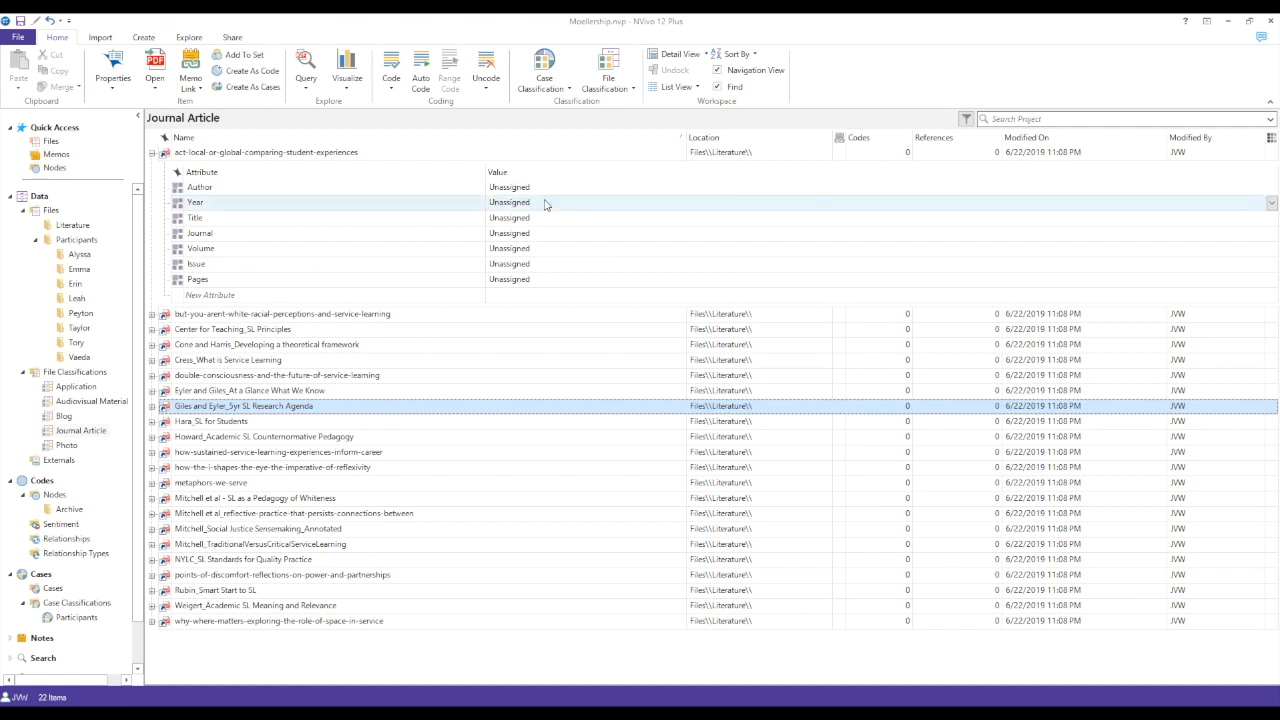
left_click(536, 220)
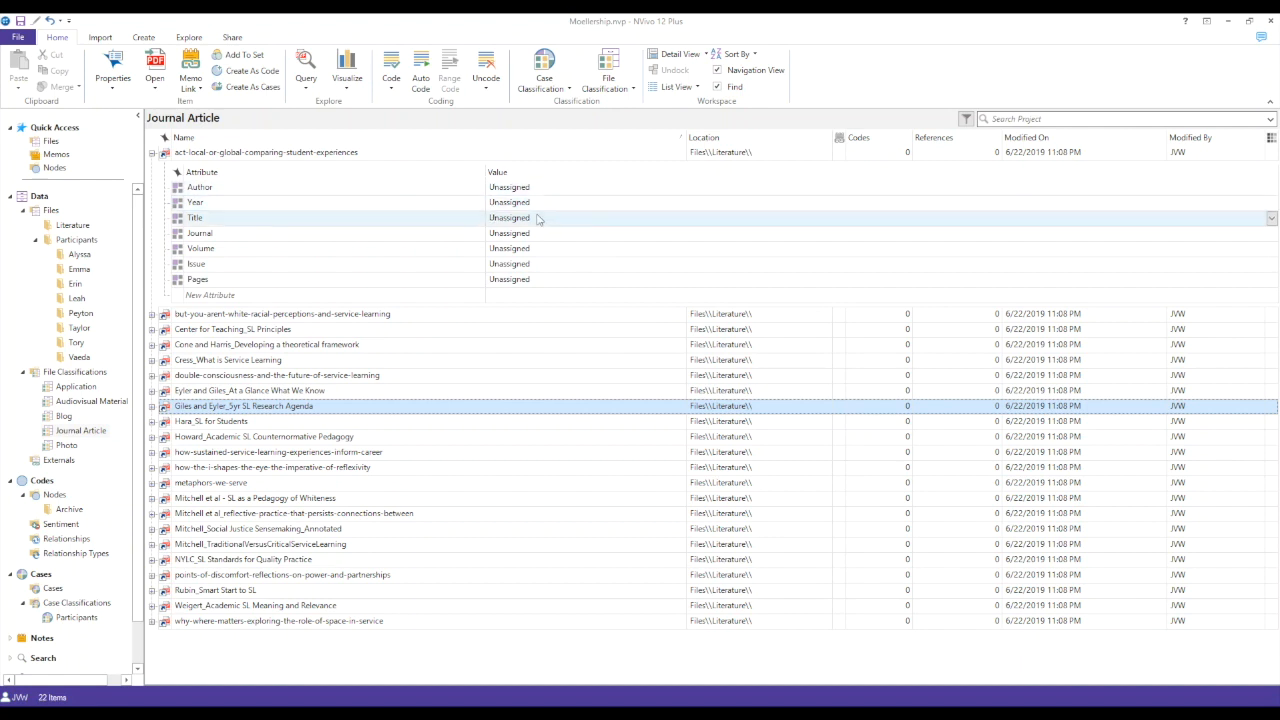